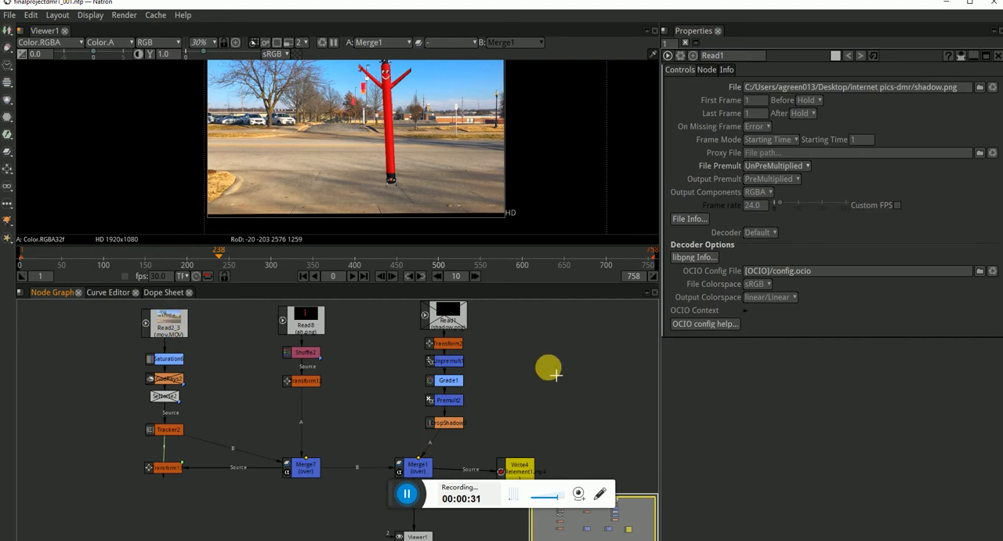
# Open the project settings and show the Read2_3 (mov.MOV) footage in the viewer.
pyautogui.press('s')
pyautogui.doubleClick(743, 243)
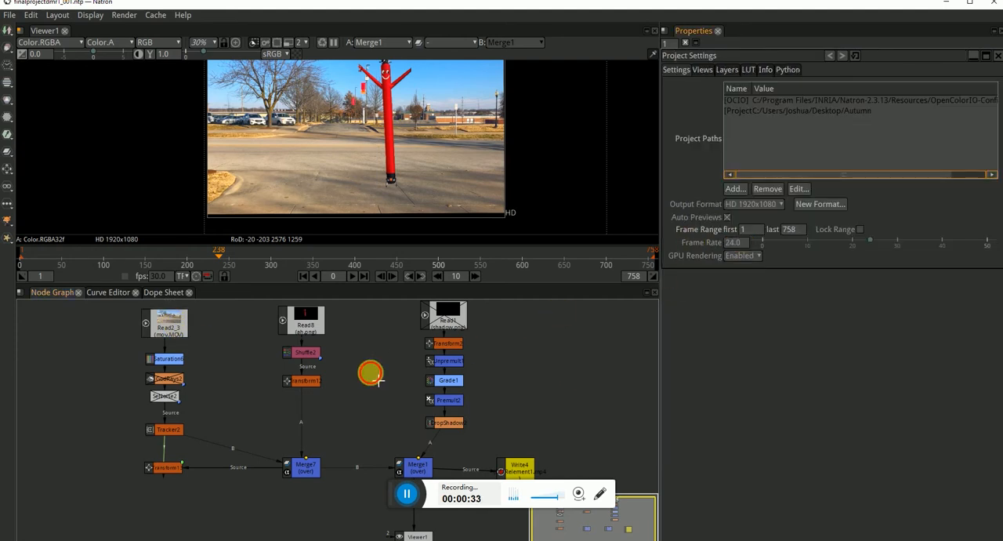
pyautogui.click(166, 323)
pyautogui.press('1')
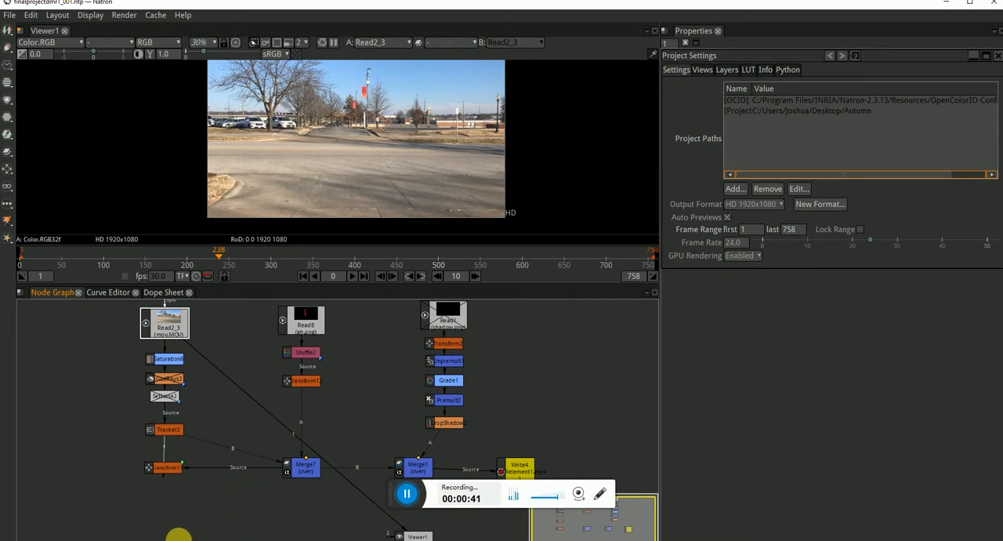
pyautogui.click(28, 539)
pyautogui.click(359, 380)
pyautogui.click(371, 488)
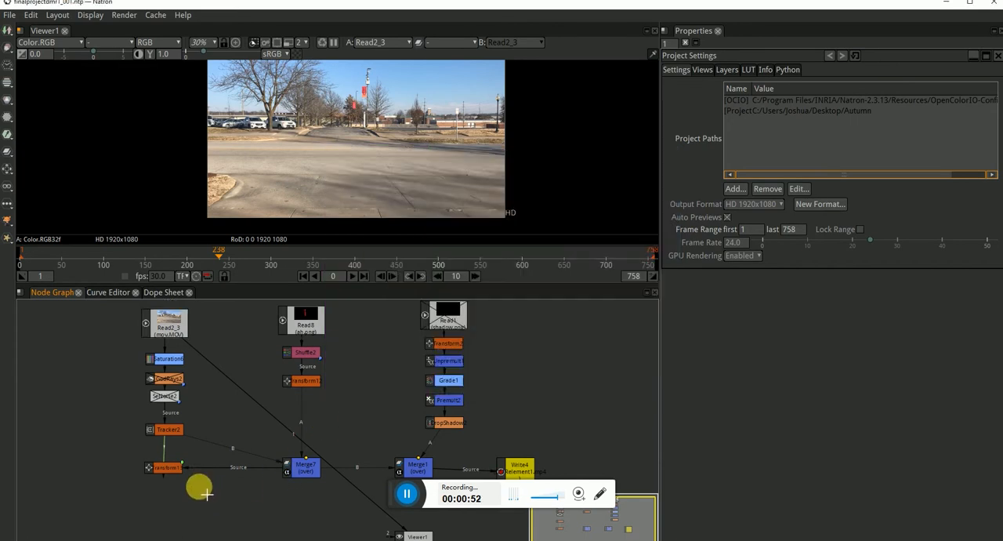
# Open the Tracker2 node and examine its four track points on the road by scrubbing through to frame 593.
pyautogui.scroll(2, 178, 483)
pyautogui.click(163, 413)
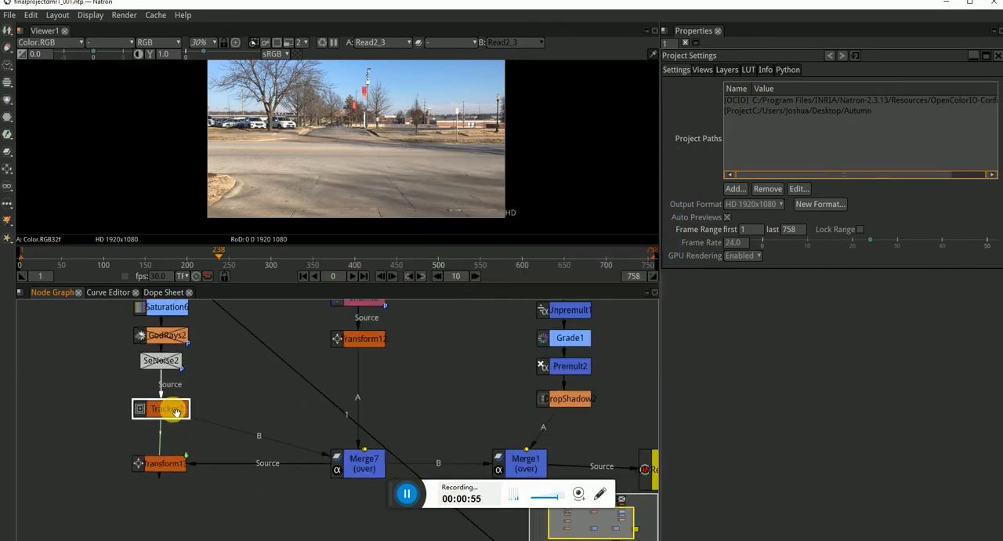
pyautogui.doubleClick(174, 413)
pyautogui.scroll(4, 345, 192)
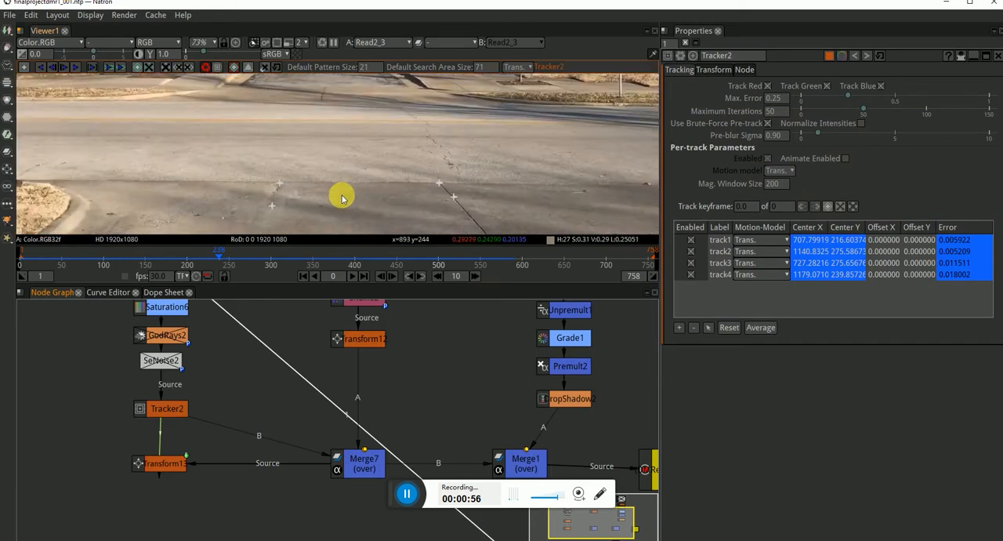
pyautogui.moveTo(311, 262); pyautogui.dragTo(515, 269)
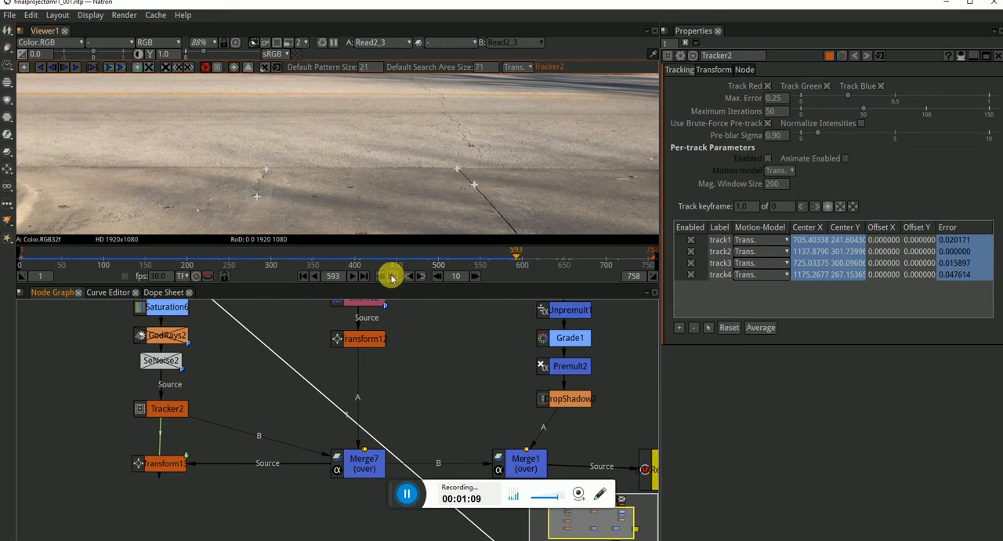
# Set the last frame of the project frame range to 590 and scrub back to frame 516.
pyautogui.click(463, 351)
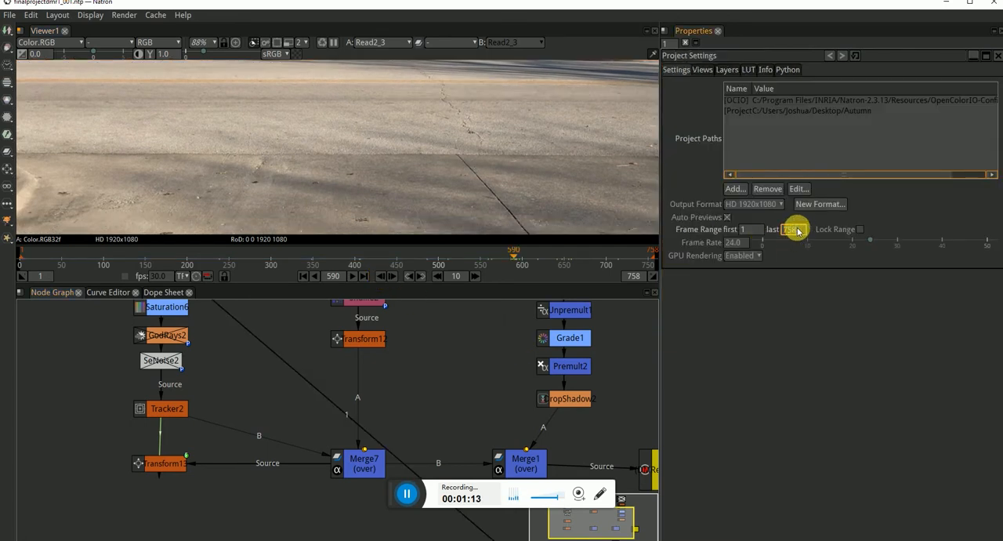
pyautogui.doubleClick(790, 229)
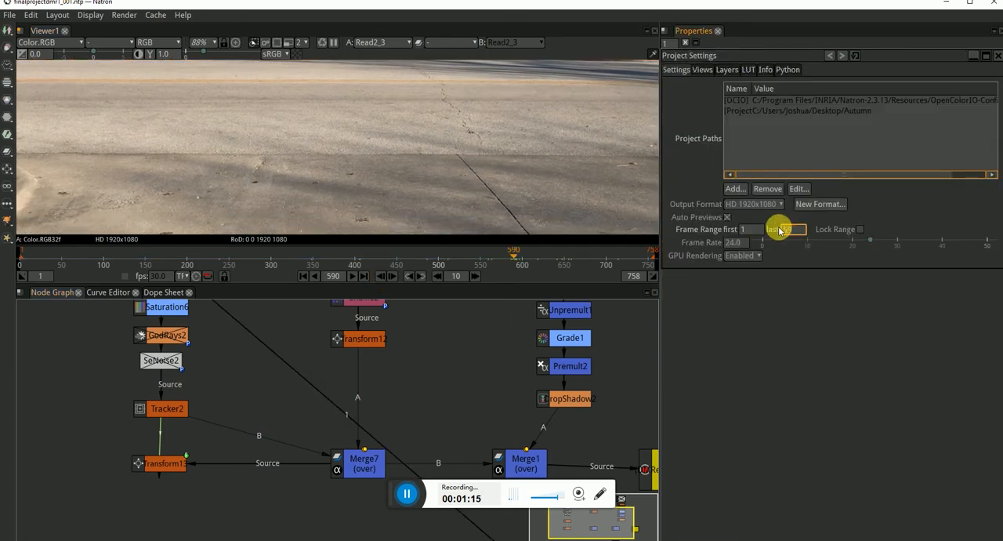
pyautogui.write('590')
pyautogui.press('Return')
pyautogui.moveTo(635, 255); pyautogui.dragTo(573, 259)
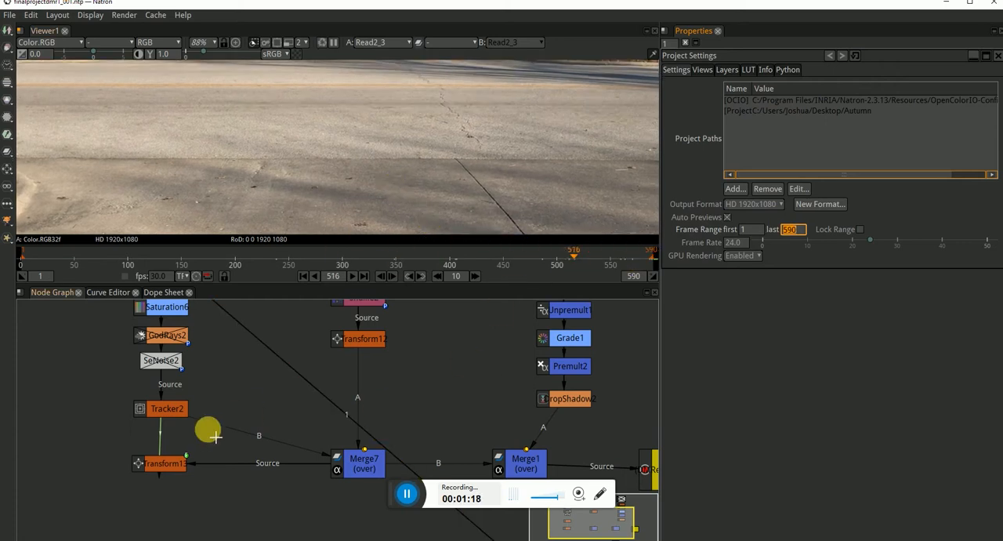
# Move the Transform13 node from below Tracker2 to the branch under Transform12.
pyautogui.click(171, 408)
pyautogui.scroll(-2, 225, 422)
pyautogui.moveTo(180, 455); pyautogui.dragTo(372, 387)
# Show the Transform12 output in the viewer with the whole red tube figure framed.
pyautogui.click(347, 357)
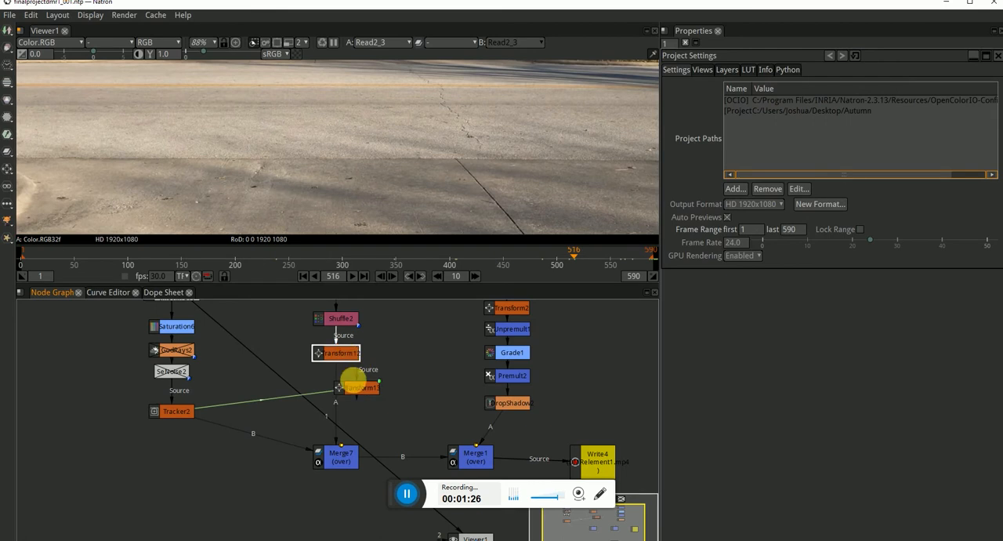
pyautogui.press('1')
pyautogui.scroll(-5, 484, 179)
pyautogui.scroll(-2, 483, 179)
pyautogui.scroll(2, 476, 152)
pyautogui.moveTo(492, 149); pyautogui.dragTo(460, 163)
pyautogui.scroll(-2, 461, 158)
pyautogui.scroll(1, 449, 161)
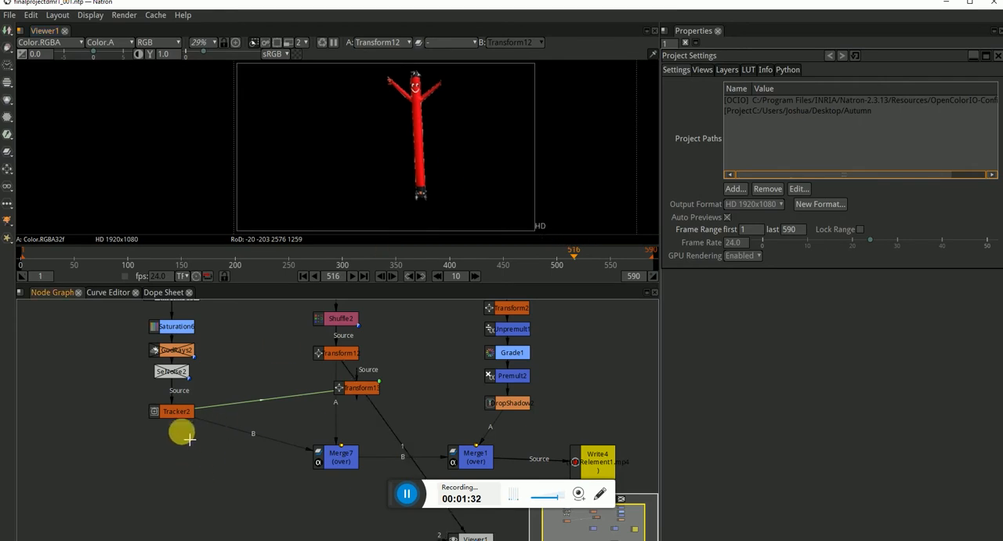
# Open Tracker2 and reconnect the B input of Merge7 to SeNoise2 instead of the tracker.
pyautogui.doubleClick(175, 413)
pyautogui.moveTo(202, 420); pyautogui.dragTo(183, 371)
pyautogui.click(224, 450)
pyautogui.moveTo(180, 413)
pyautogui.mouseDown()
pyautogui.moveTo(184, 429)
pyautogui.moveTo(173, 420)
pyautogui.mouseUp()
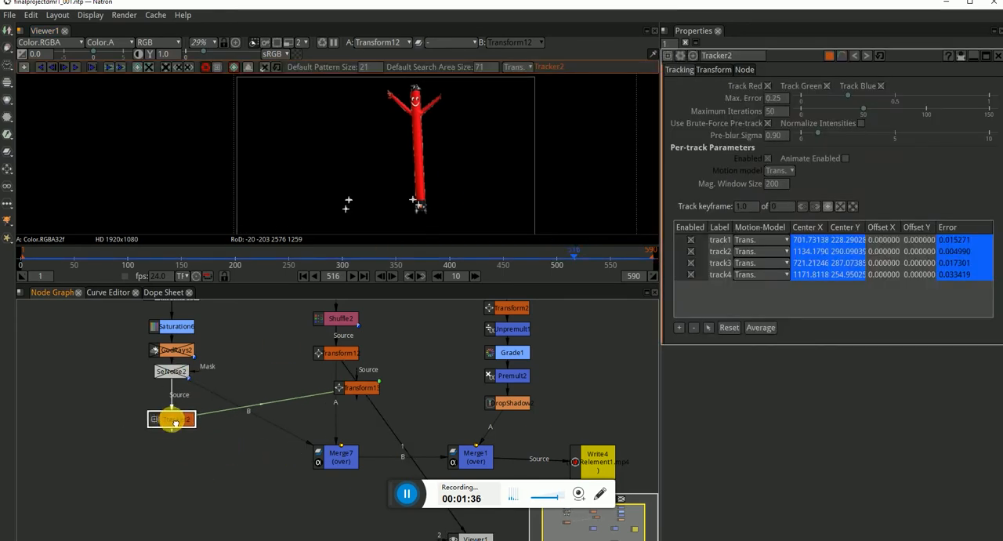
pyautogui.moveTo(278, 440)
pyautogui.mouseDown()
pyautogui.moveTo(270, 456)
pyautogui.moveTo(262, 434)
pyautogui.mouseUp()
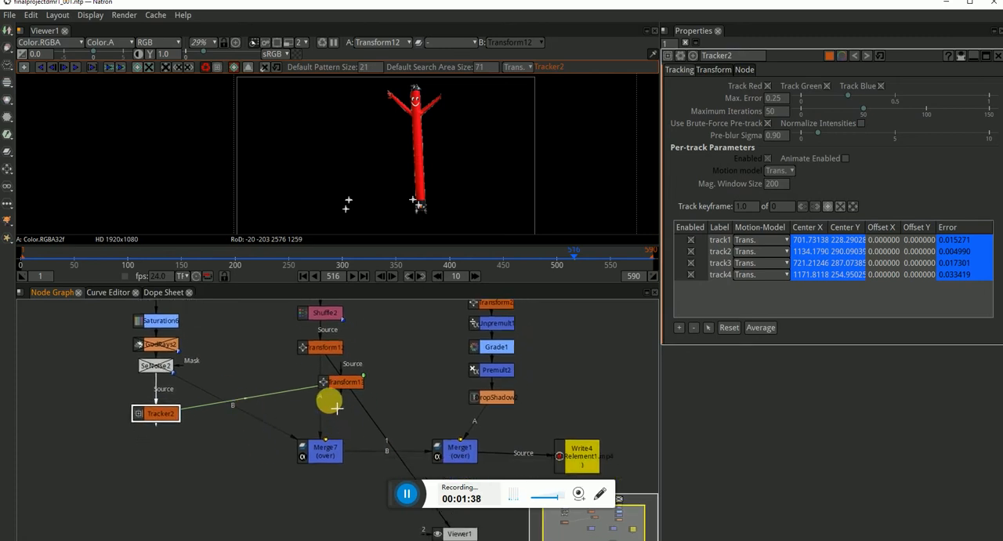
# Connect Transform13's source to Transform12 and Merge7's A input to Transform13, accepting the frame rate warning.
pyautogui.moveTo(332, 382); pyautogui.dragTo(272, 388)
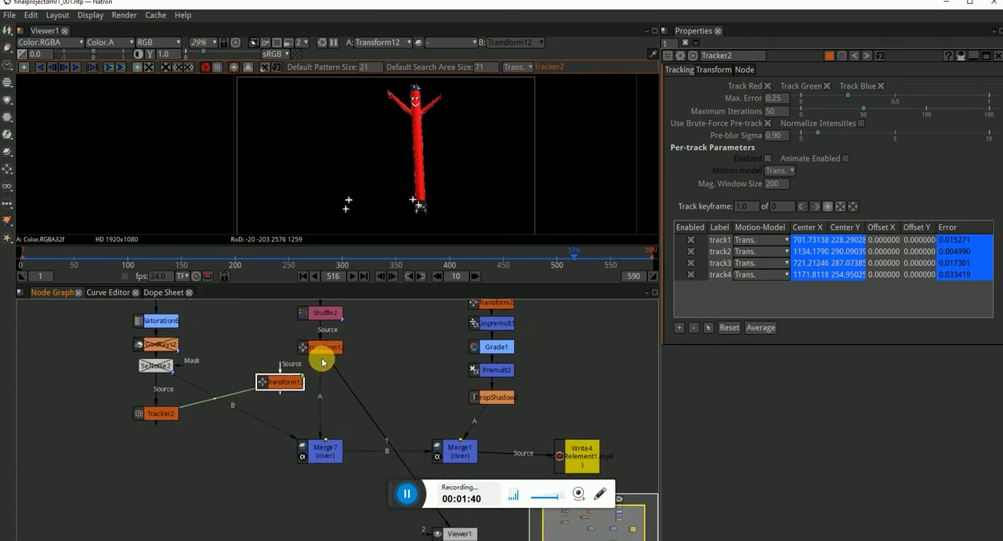
pyautogui.moveTo(358, 251); pyautogui.dragTo(387, 258)
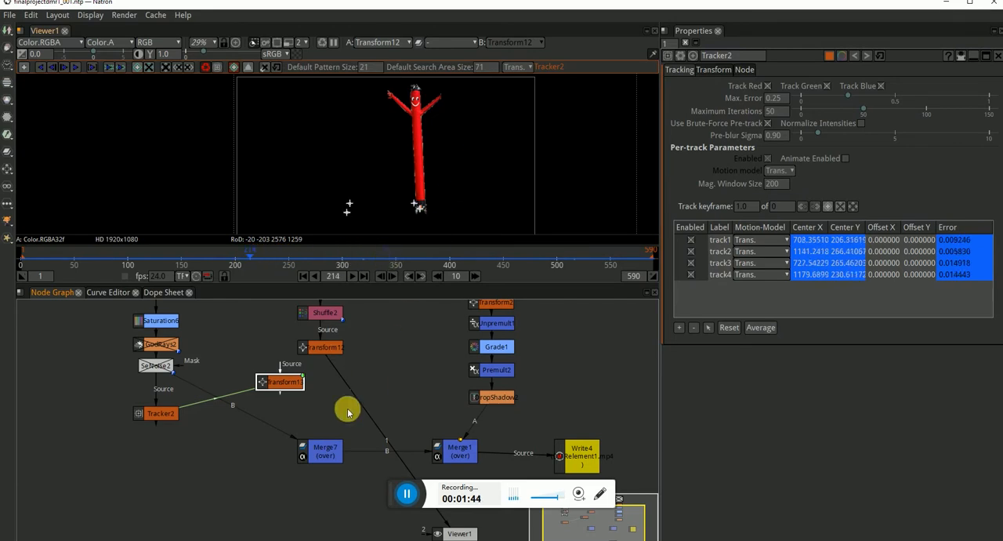
pyautogui.moveTo(290, 385); pyautogui.dragTo(322, 342)
pyautogui.click(331, 447)
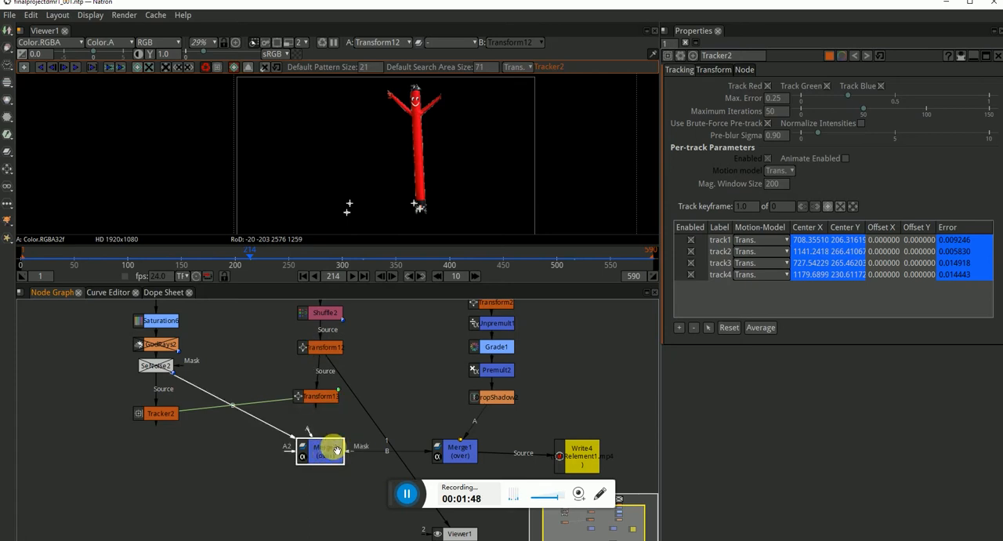
pyautogui.moveTo(316, 427); pyautogui.dragTo(317, 400)
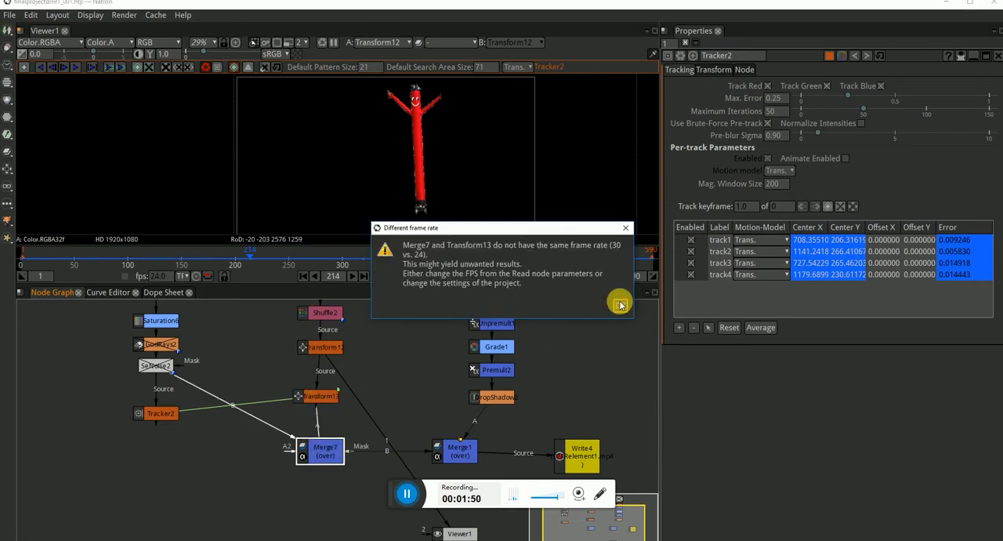
pyautogui.click(619, 306)
# Delete the Transform13 node between Transform12 and Merge7.
pyautogui.click(320, 397)
pyautogui.moveTo(371, 259); pyautogui.dragTo(306, 259)
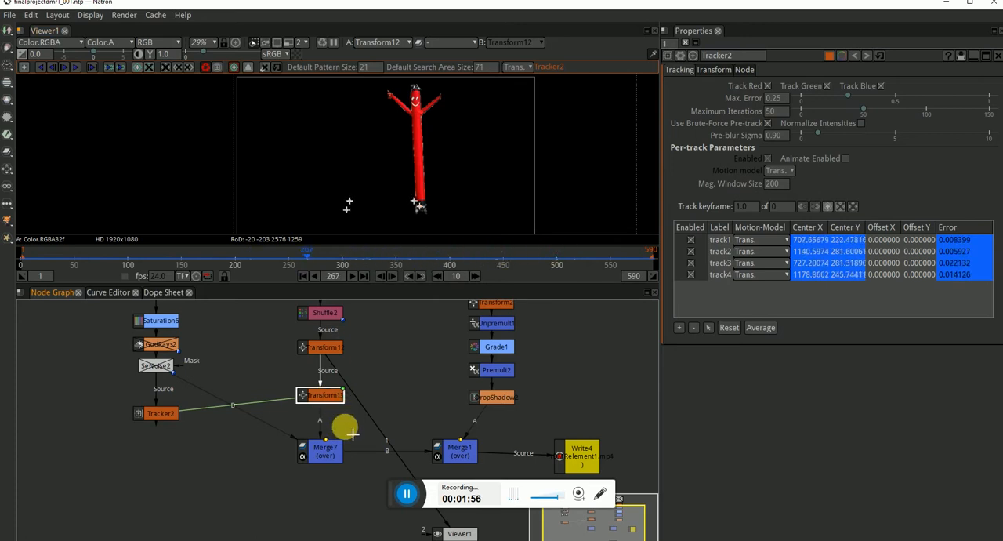
pyautogui.moveTo(330, 395)
pyautogui.mouseDown()
pyautogui.moveTo(347, 397)
pyautogui.moveTo(290, 394)
pyautogui.moveTo(323, 402)
pyautogui.mouseUp()
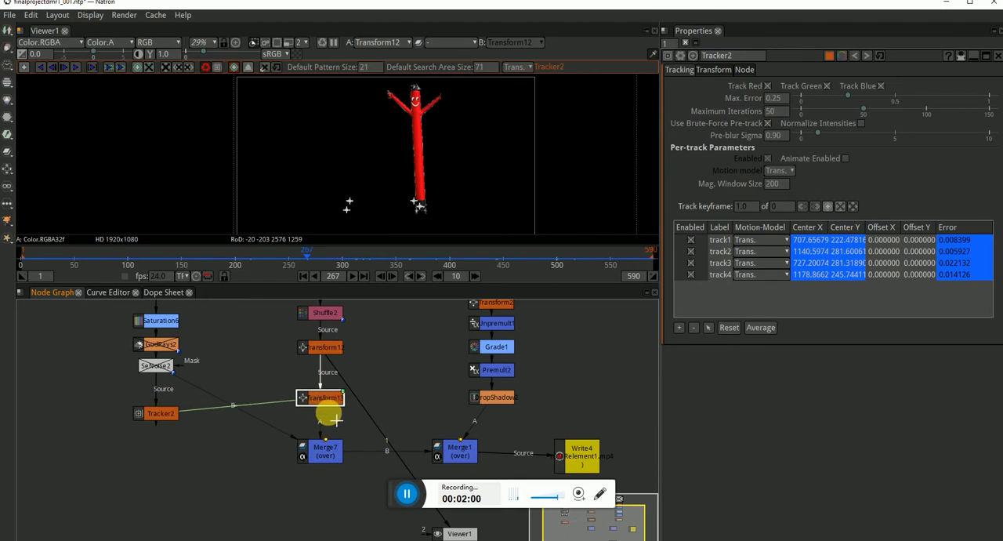
pyautogui.press('Delete')
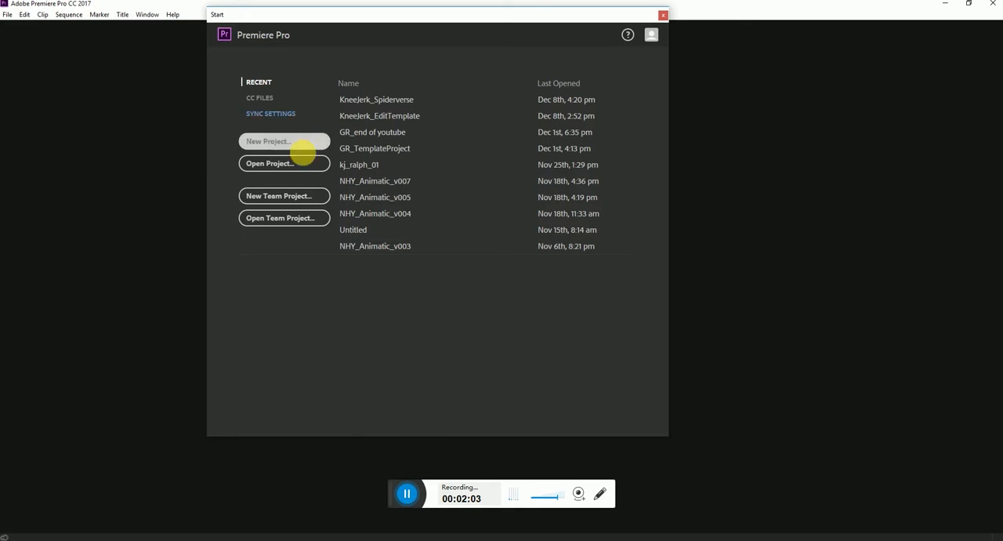
# Switch to Adobe Premiere Pro and create a new project with the default name and settings.
pyautogui.click(291, 141)
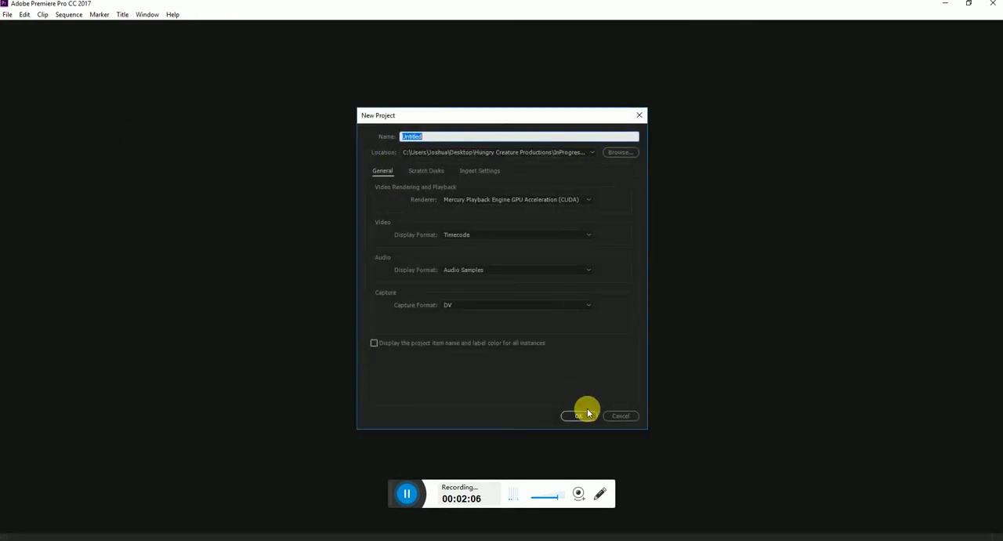
pyautogui.click(584, 414)
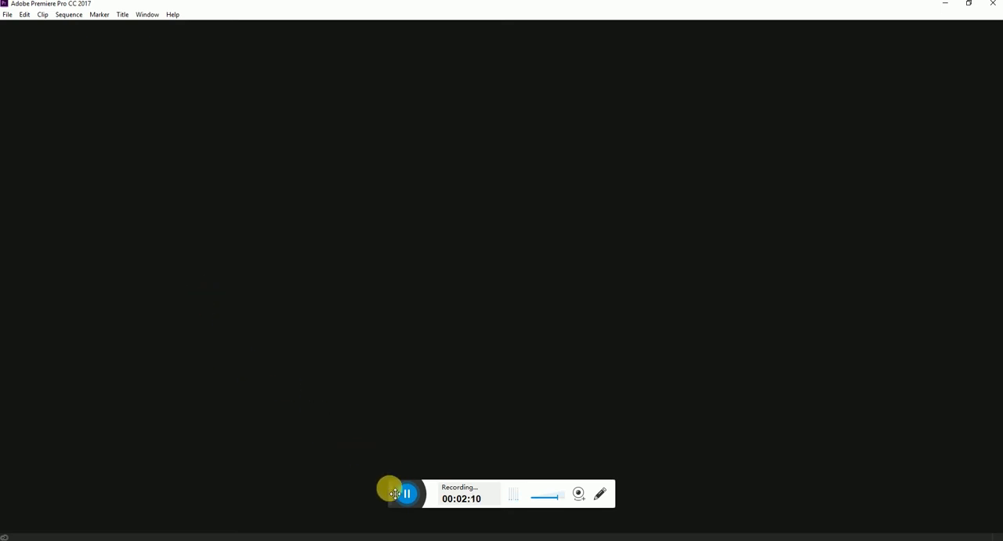
pyautogui.moveTo(395, 492); pyautogui.dragTo(779, 536)
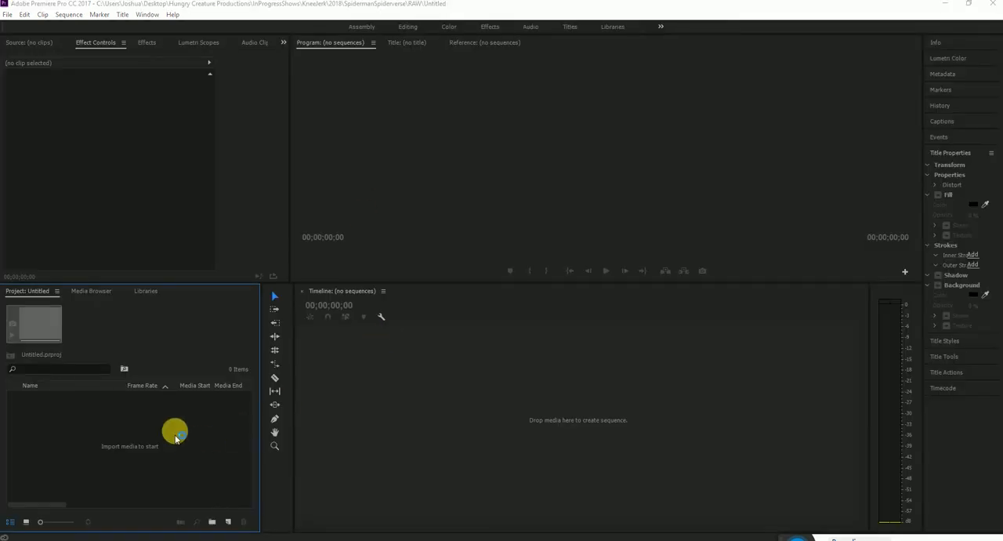
# Import the mov video from the Autumn folder on the Desktop into the project.
pyautogui.doubleClick(137, 436)
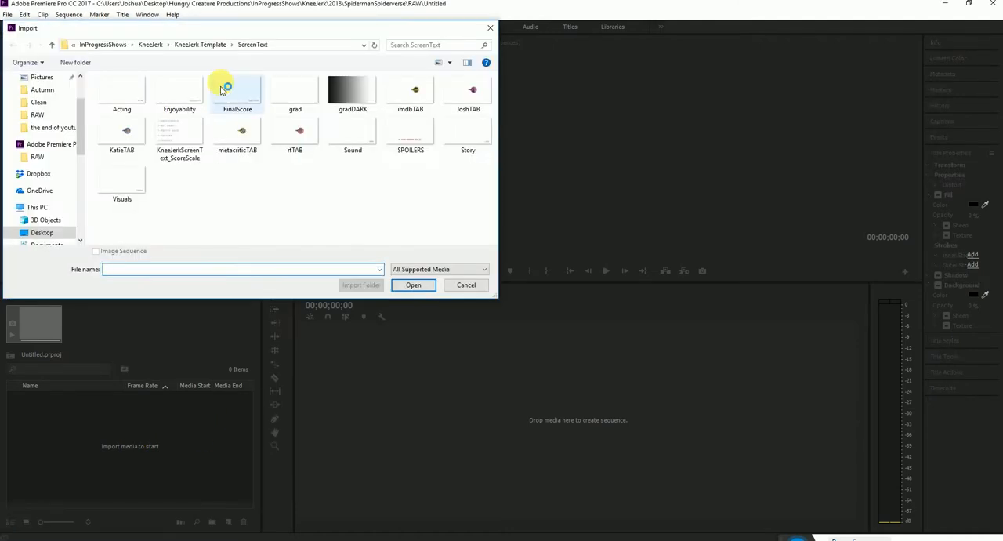
pyautogui.click(102, 92)
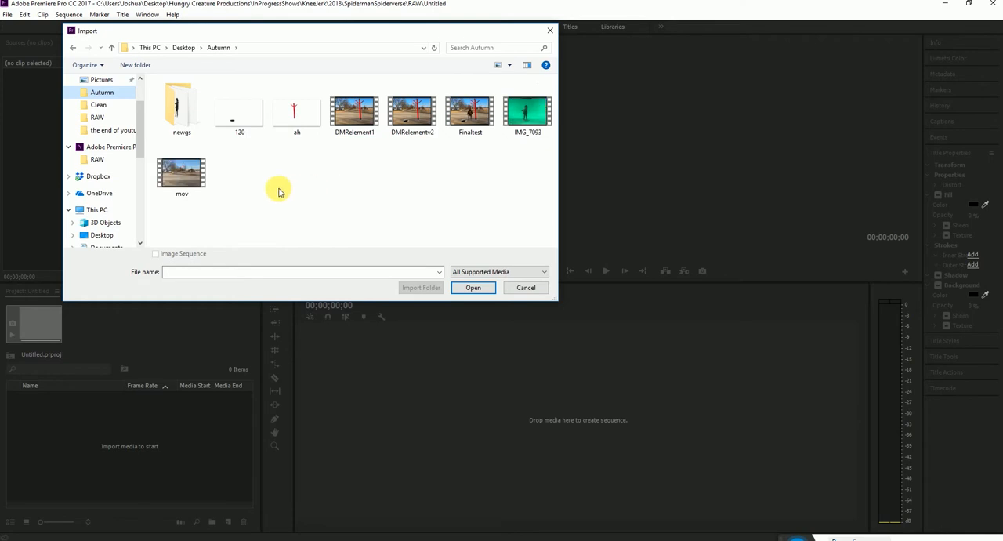
pyautogui.click(181, 180)
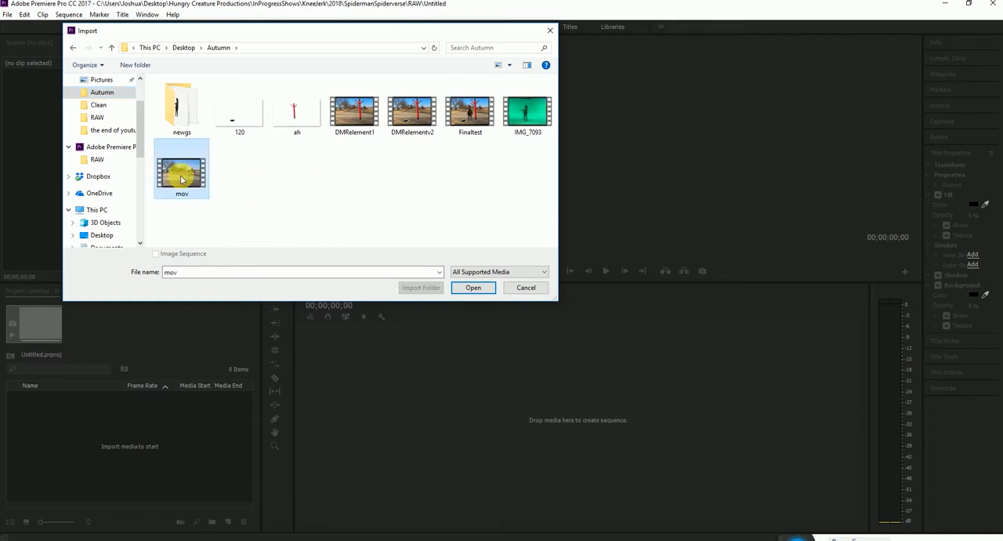
pyautogui.click(475, 287)
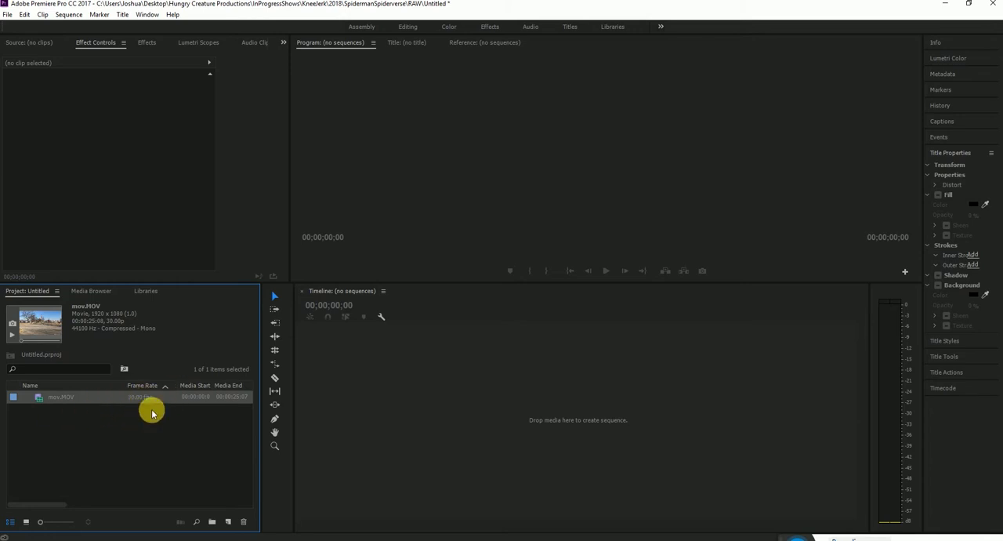
# Modify the footage interpretation of mov.MOV to assume a frame rate of 24 fps.
pyautogui.rightClick(47, 397)
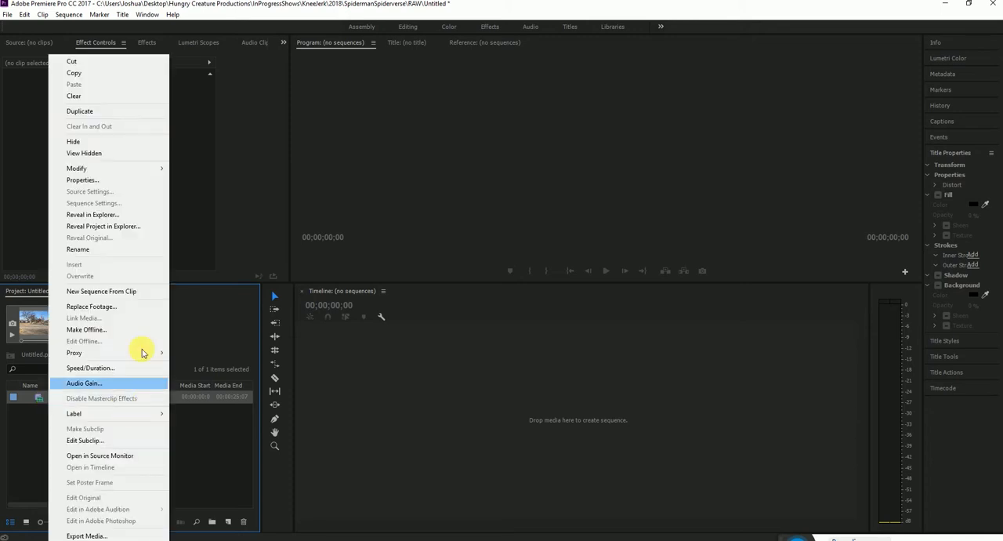
pyautogui.moveTo(91, 171)
pyautogui.click(234, 181)
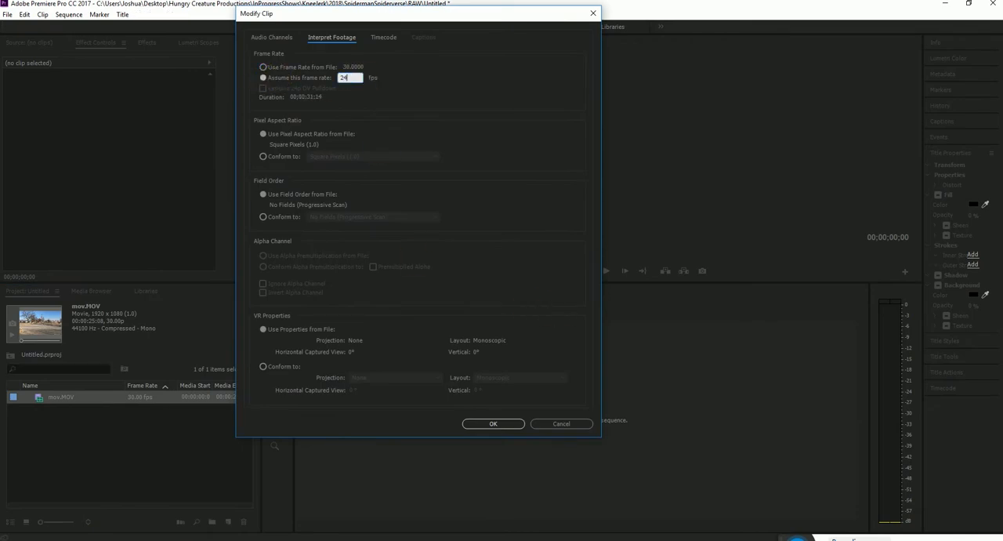
pyautogui.press('Return')
# Create a sequence from mov.MOV in the timeline and move the playhead to 00:00:20:16.
pyautogui.moveTo(43, 400); pyautogui.dragTo(461, 362)
pyautogui.click(449, 314)
pyautogui.moveTo(451, 316); pyautogui.dragTo(555, 315)
# Open the media export settings for the mov sequence and choose QuickTime as the export format.
pyautogui.click(10, 15)
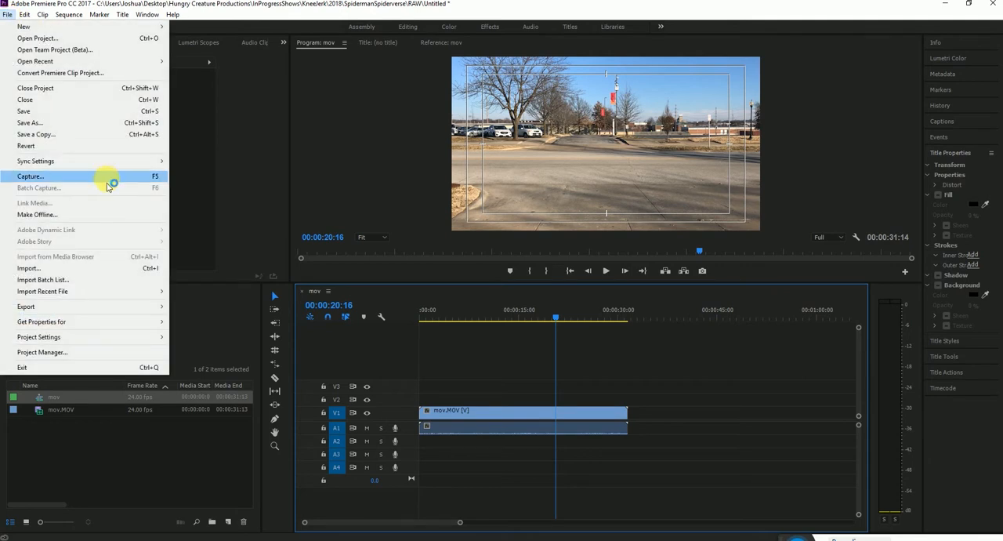
pyautogui.moveTo(123, 305)
pyautogui.click(224, 305)
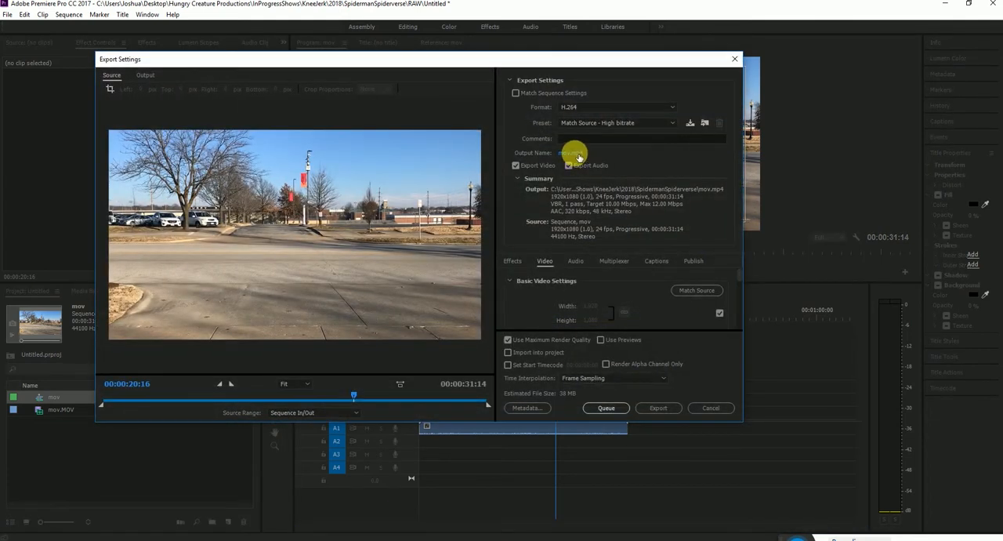
pyautogui.click(576, 154)
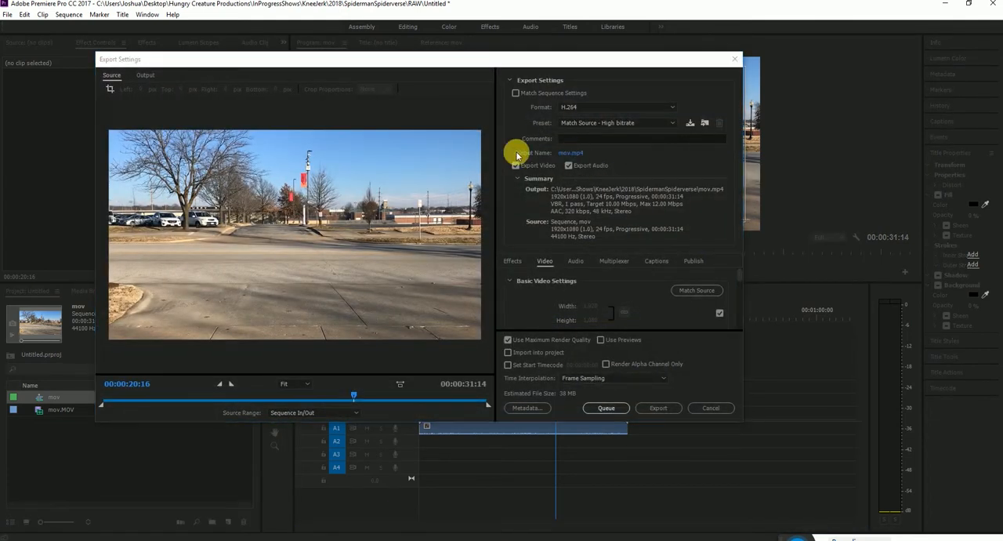
pyautogui.click(563, 318)
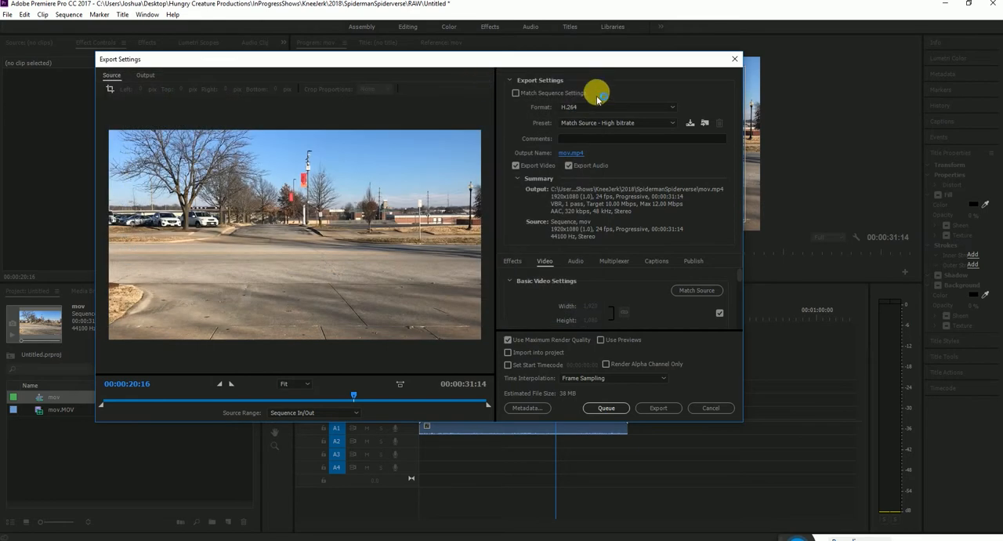
pyautogui.click(590, 107)
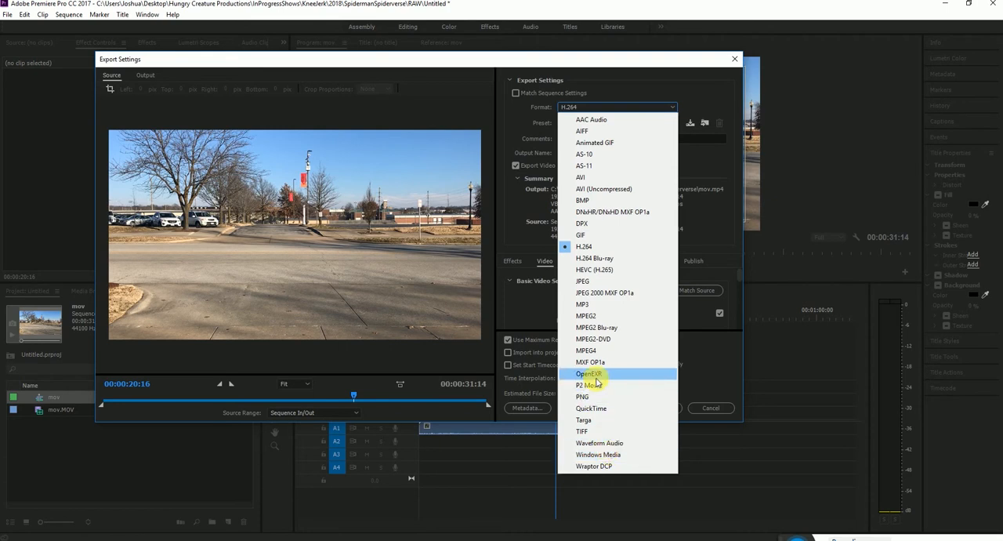
pyautogui.click(600, 408)
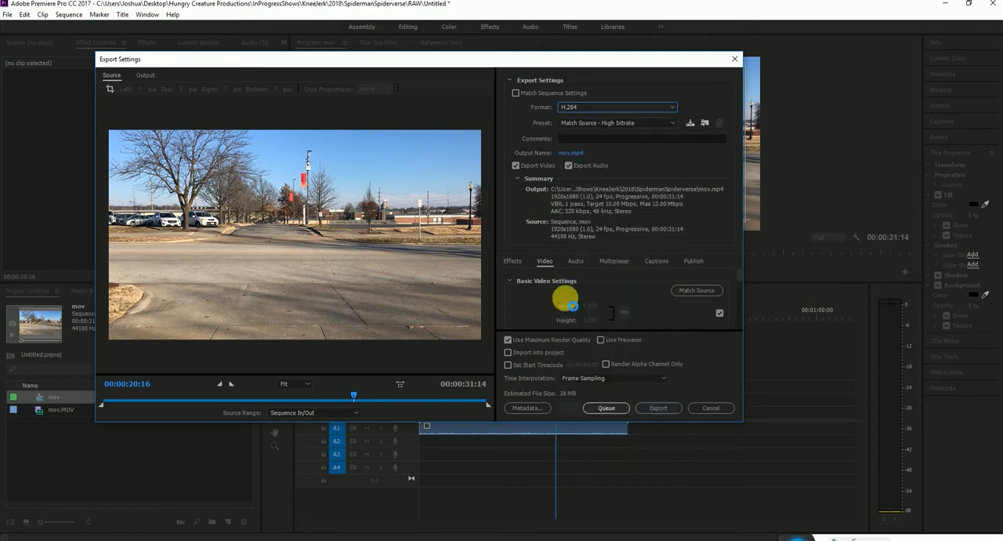
# Set the export's output file to mov2 in the Autumn folder on the Desktop.
pyautogui.click(573, 154)
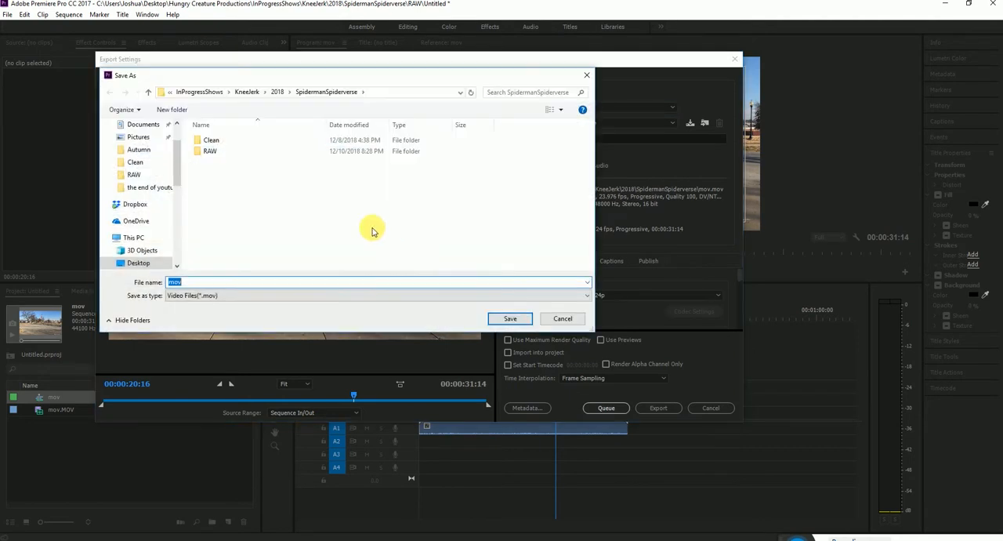
pyautogui.scroll(3, 134, 149)
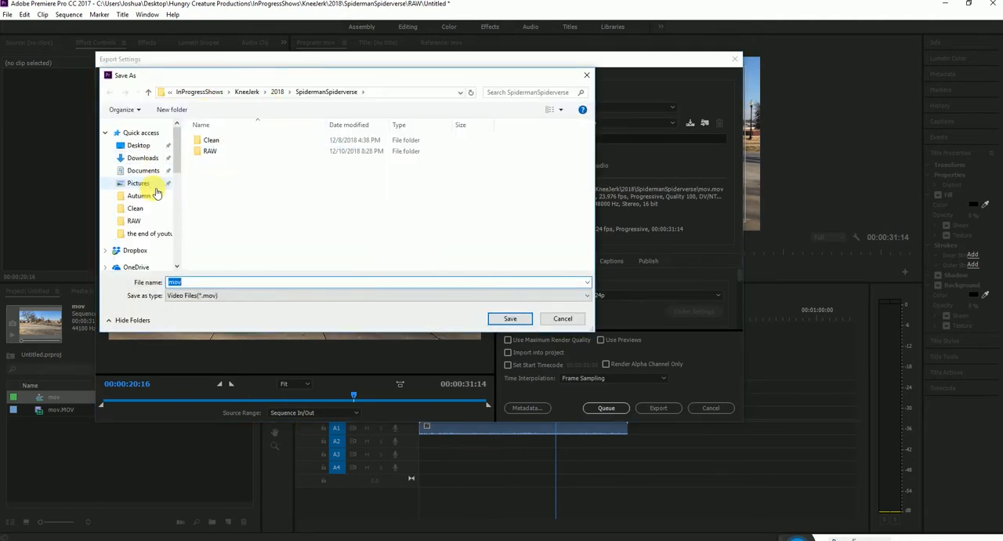
pyautogui.click(140, 196)
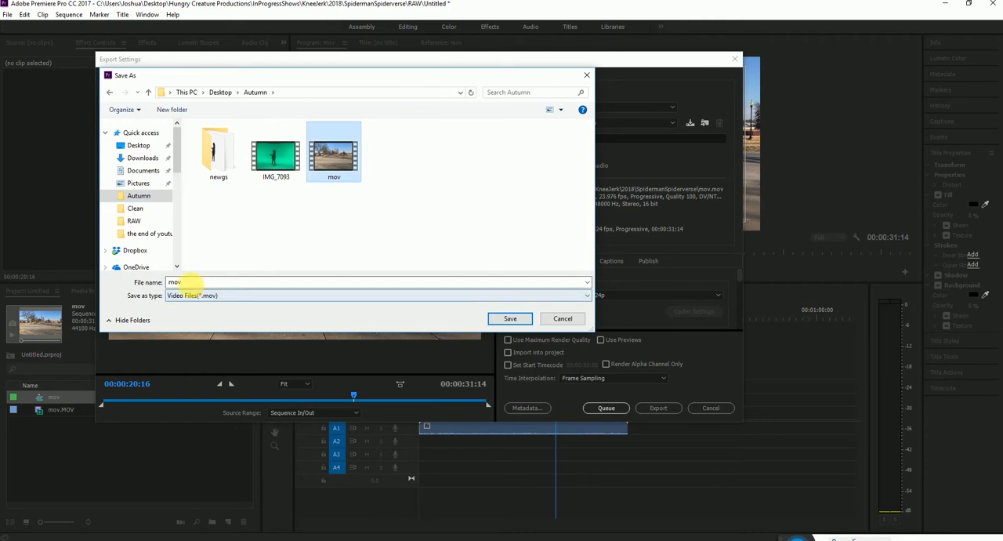
pyautogui.write('2')
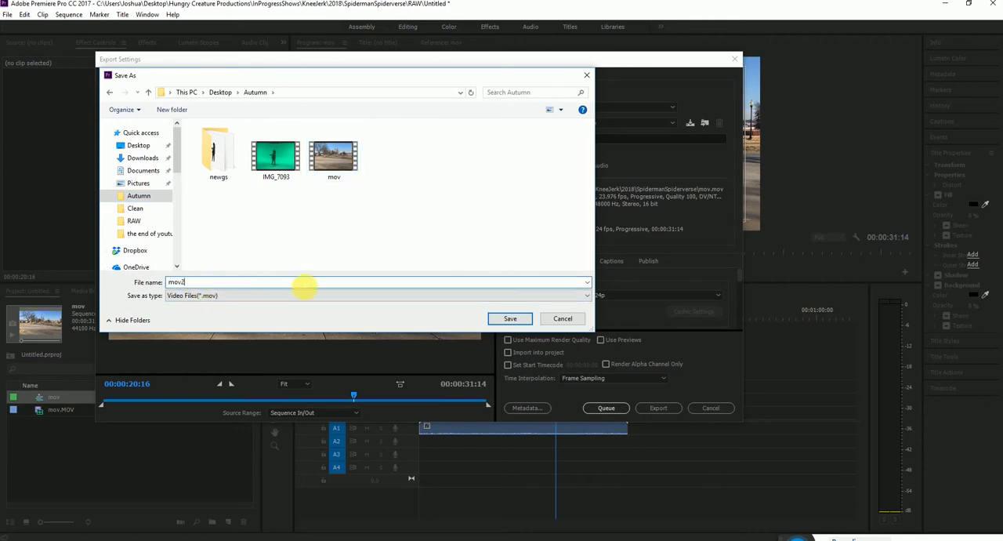
pyautogui.click(508, 318)
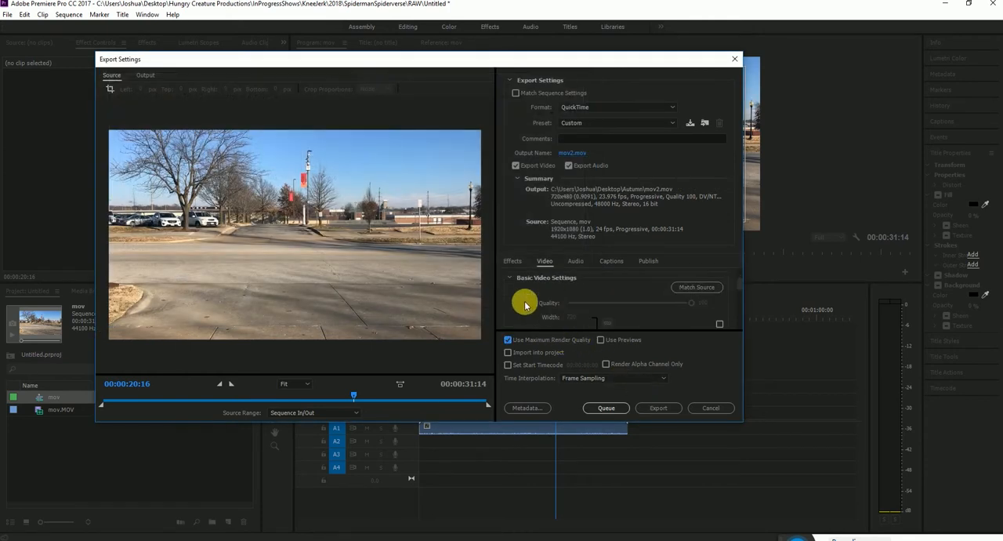
# Enable rendering at maximum depth in the video settings and export the sequence.
pyautogui.scroll(-5, 541, 306)
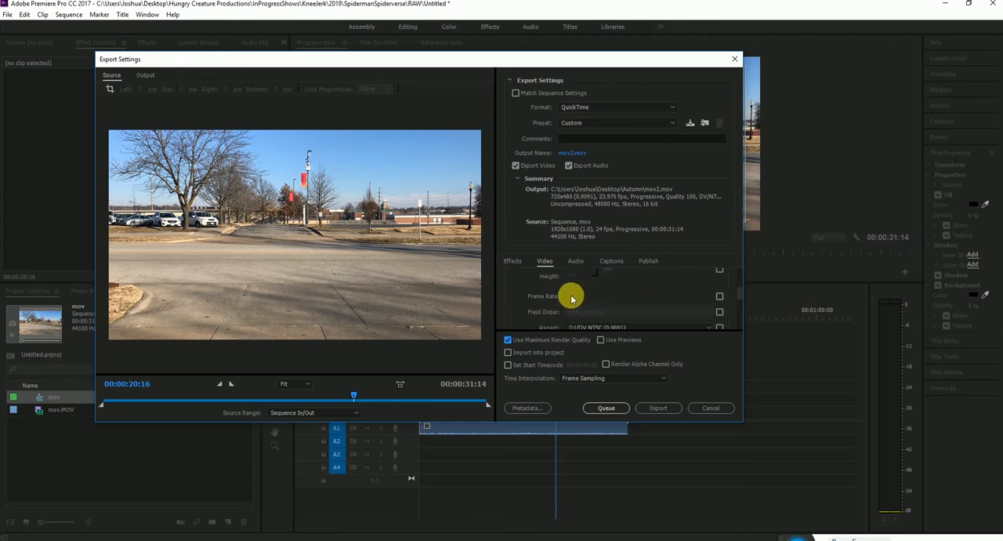
pyautogui.click(526, 307)
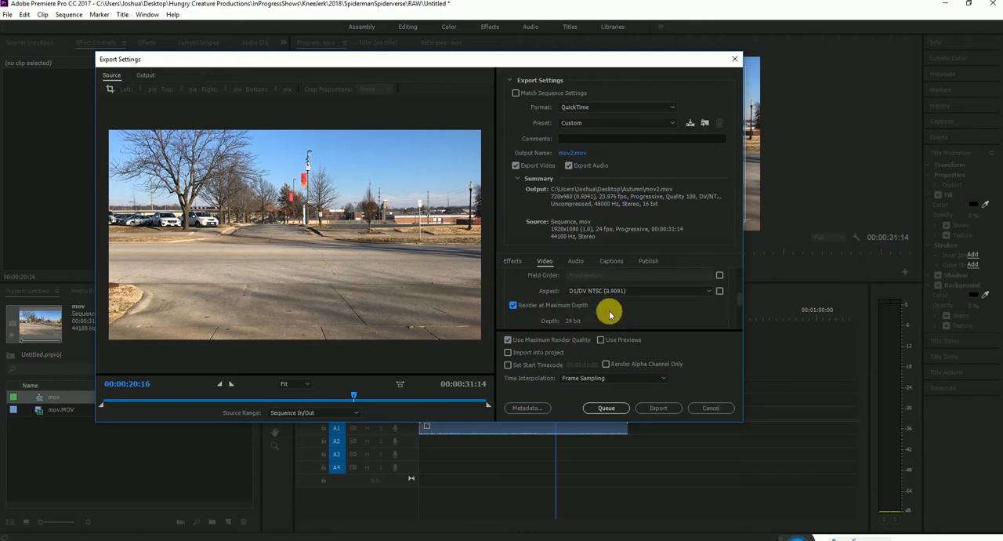
pyautogui.scroll(-1, 616, 307)
pyautogui.click(658, 407)
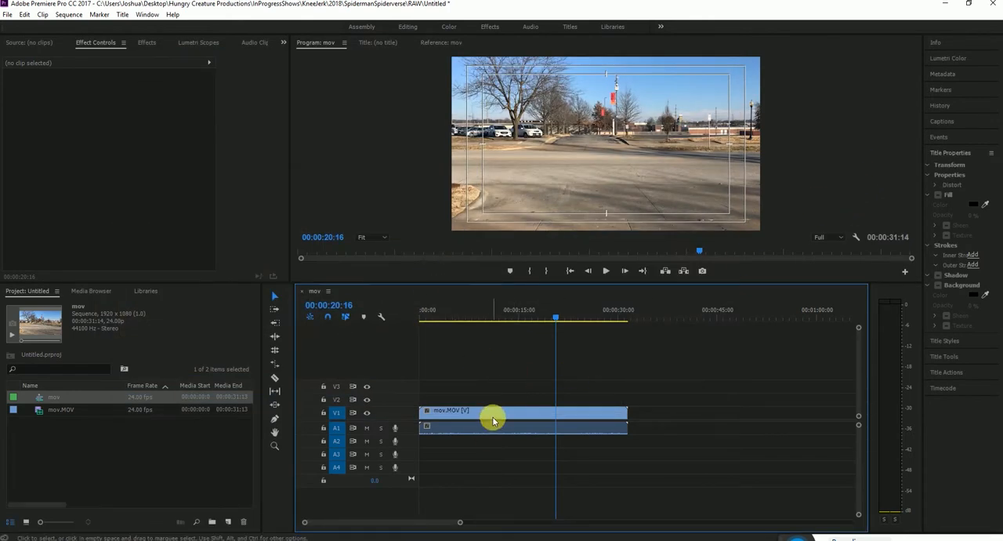
# Delete the mov.MOV clip from the project along with its references in the sequence.
pyautogui.click(84, 455)
pyautogui.click(57, 409)
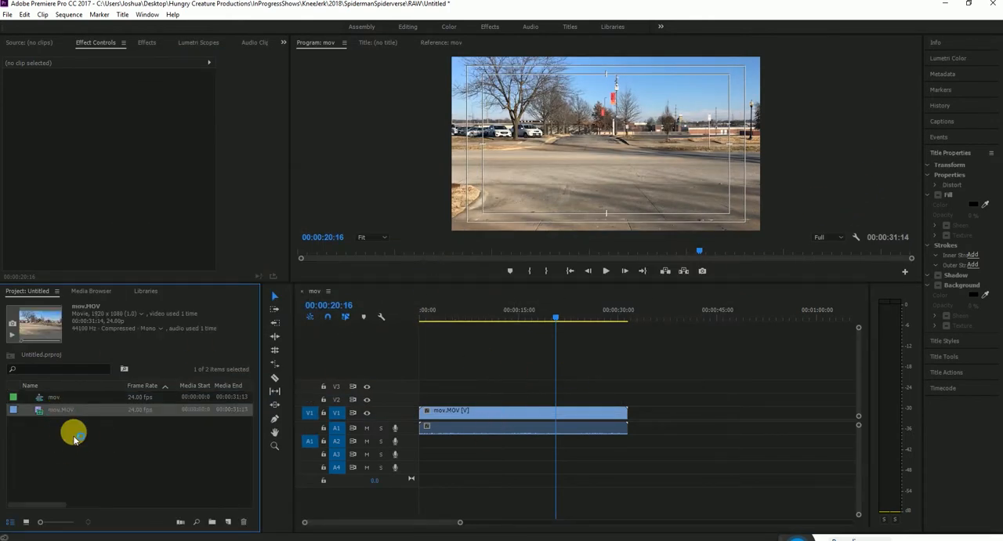
pyautogui.click(63, 428)
pyautogui.click(49, 407)
pyautogui.press('Delete')
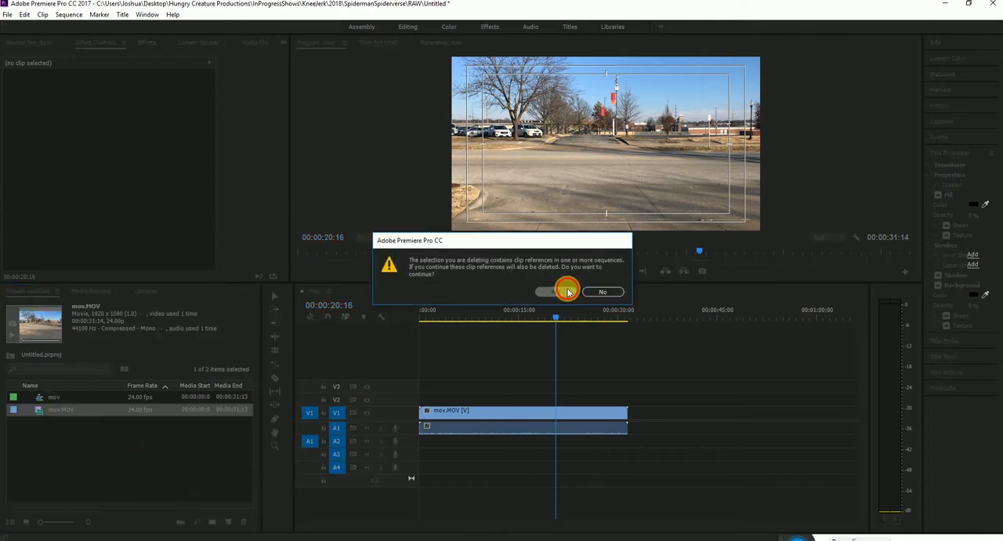
pyautogui.click(563, 291)
# Import the IMG_7093 video from the Autumn folder into the project.
pyautogui.doubleClick(123, 444)
pyautogui.click(461, 108)
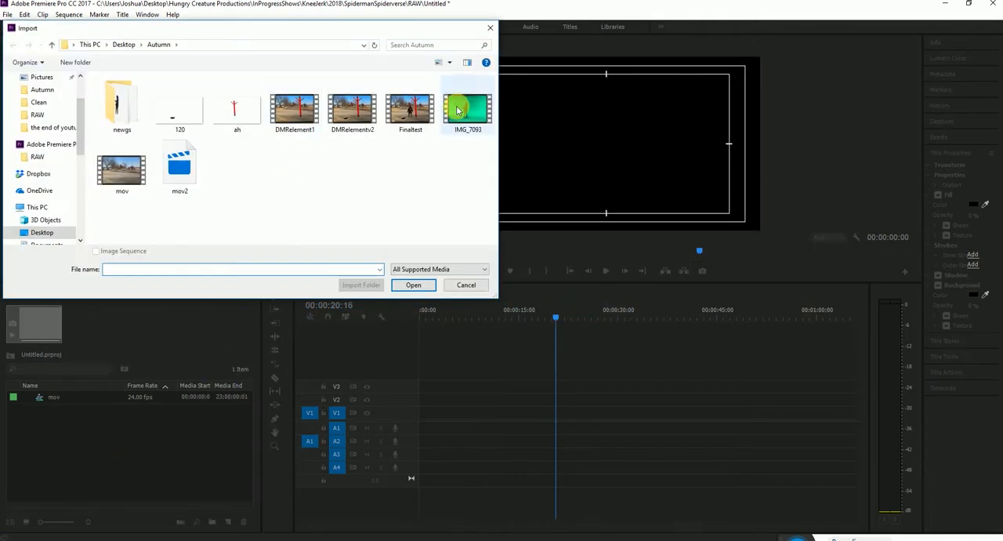
pyautogui.click(407, 287)
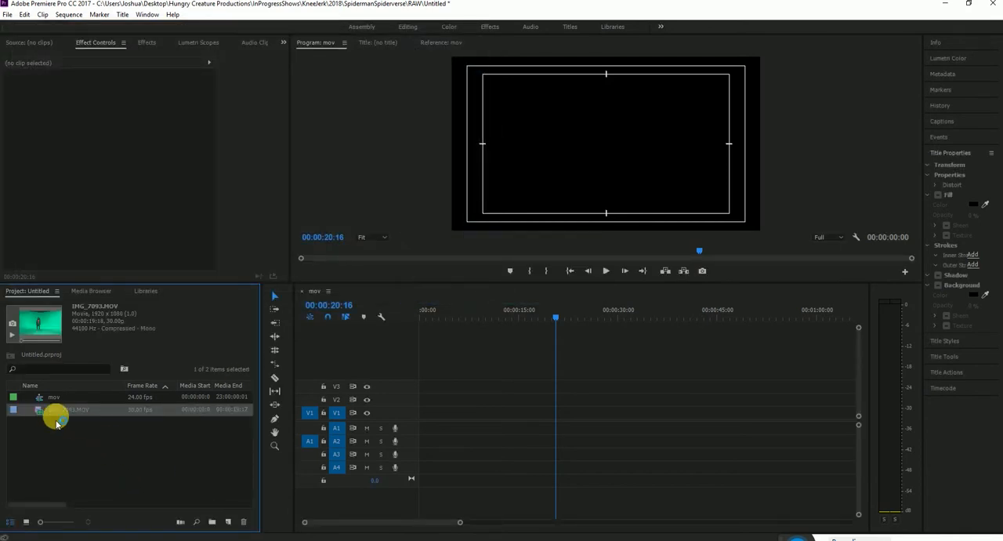
# Close Premiere Pro without saving the changes to Untitled.prproj.
pyautogui.rightClick(37, 411)
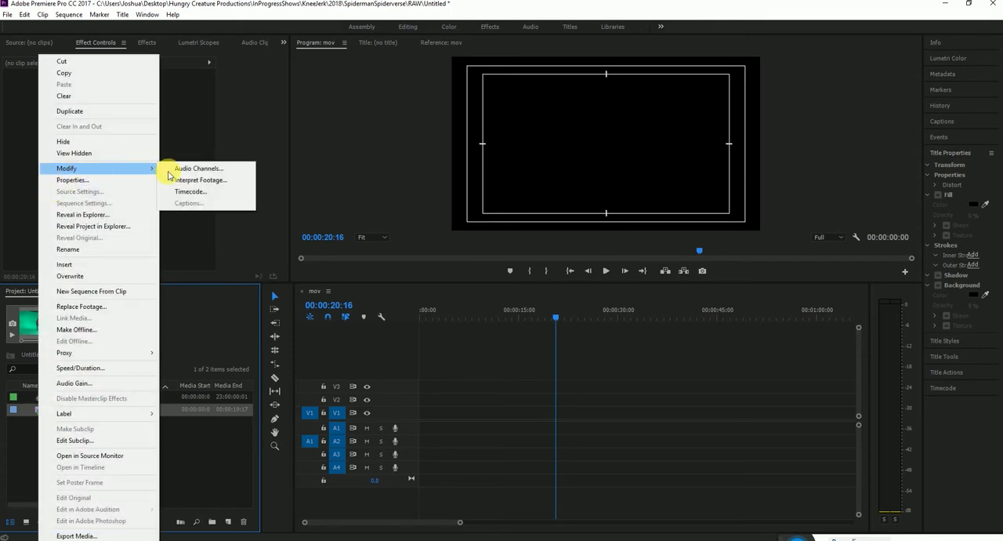
pyautogui.click(202, 458)
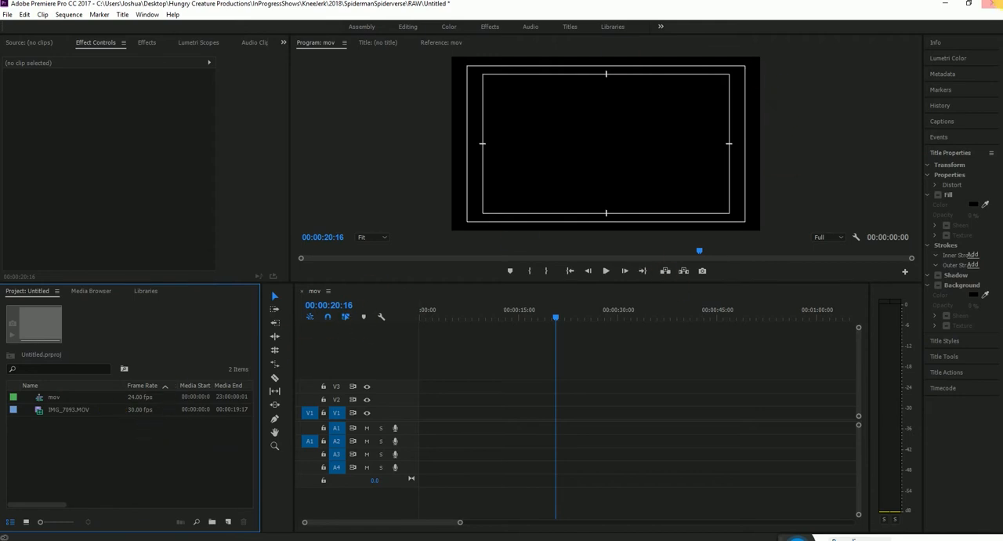
pyautogui.click(996, 5)
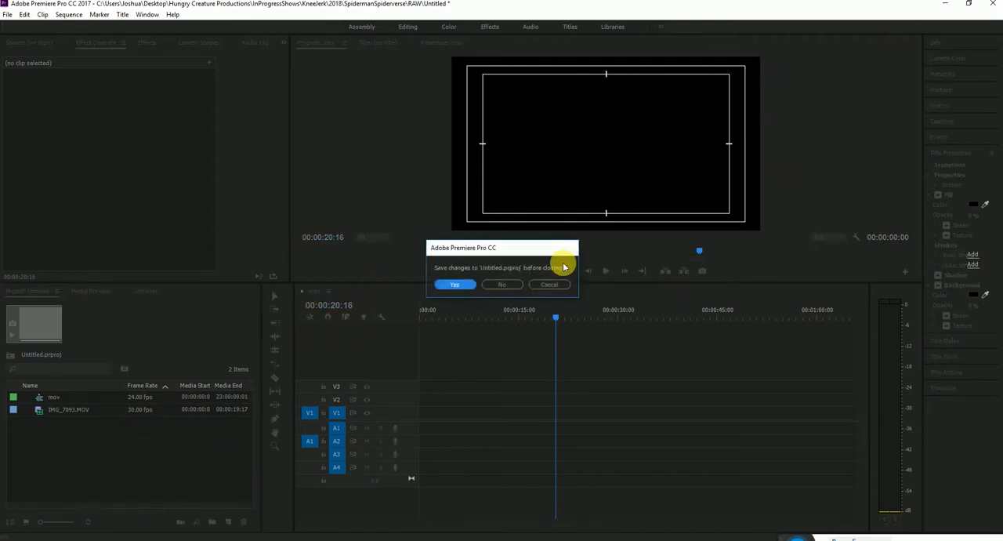
pyautogui.click(506, 286)
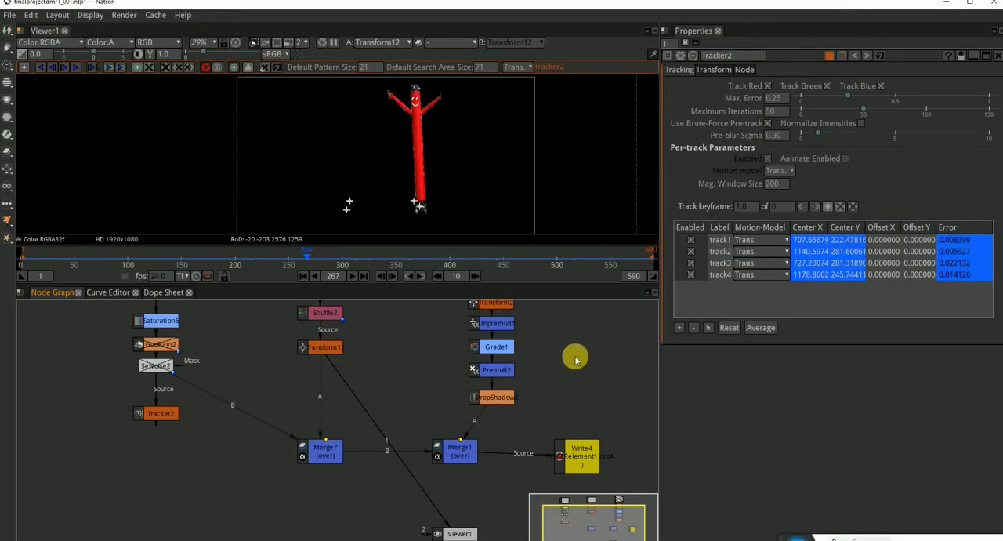
# Set the Natron project's frame rate to 30 in the project settings.
pyautogui.press('s')
pyautogui.doubleClick(741, 244)
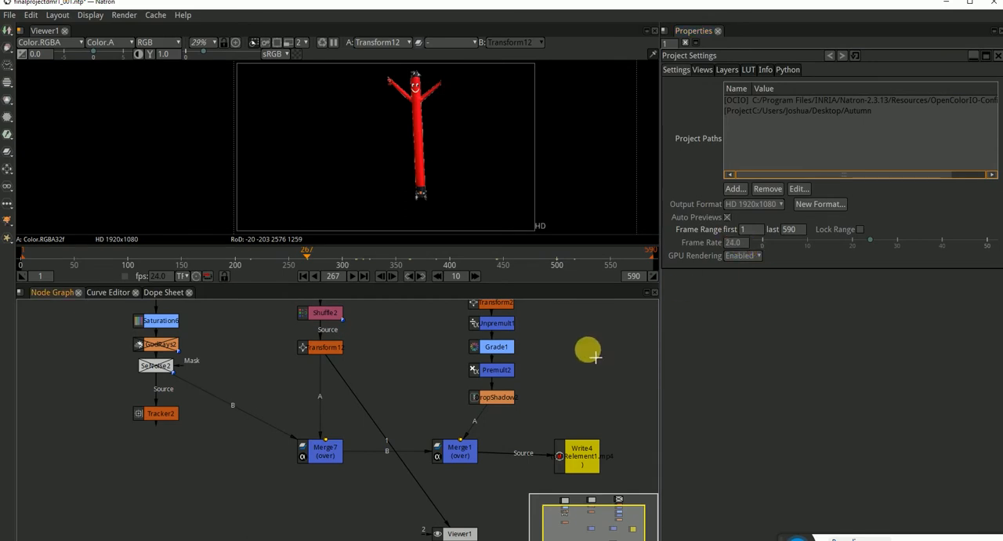
pyautogui.doubleClick(798, 230)
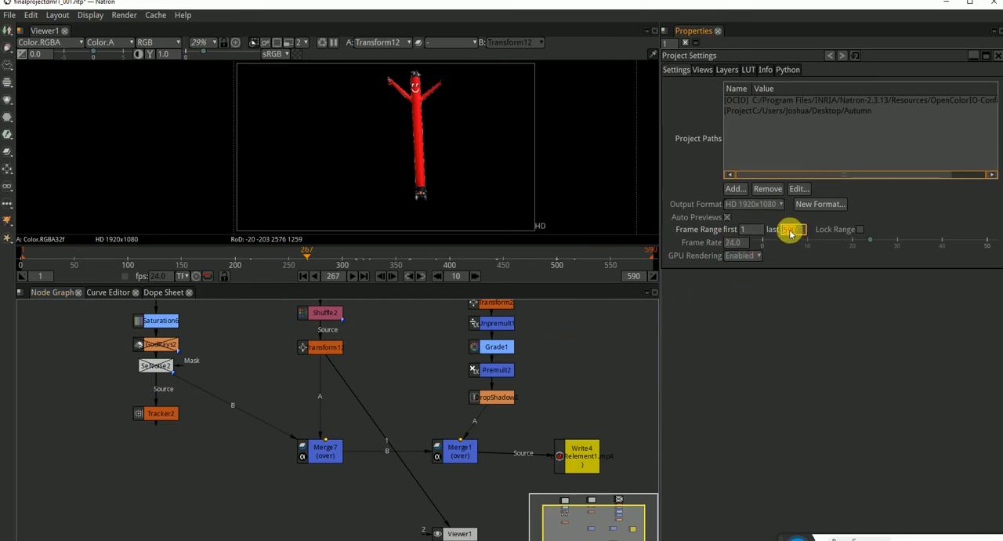
pyautogui.doubleClick(737, 242)
pyautogui.write('30')
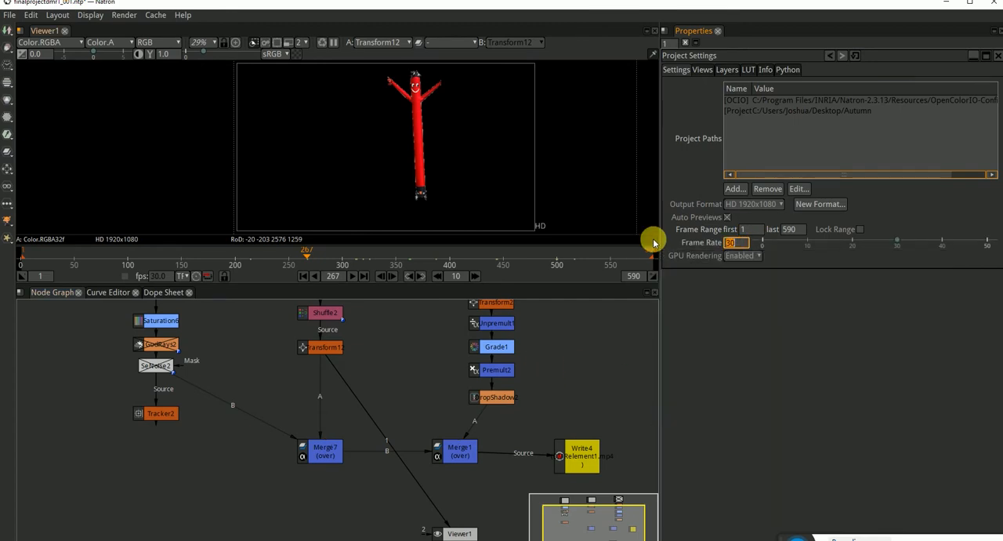
pyautogui.press('Return')
# Show the Merge7 output in the viewer and scrub the timeline to frame 387 to check the composite.
pyautogui.click(318, 450)
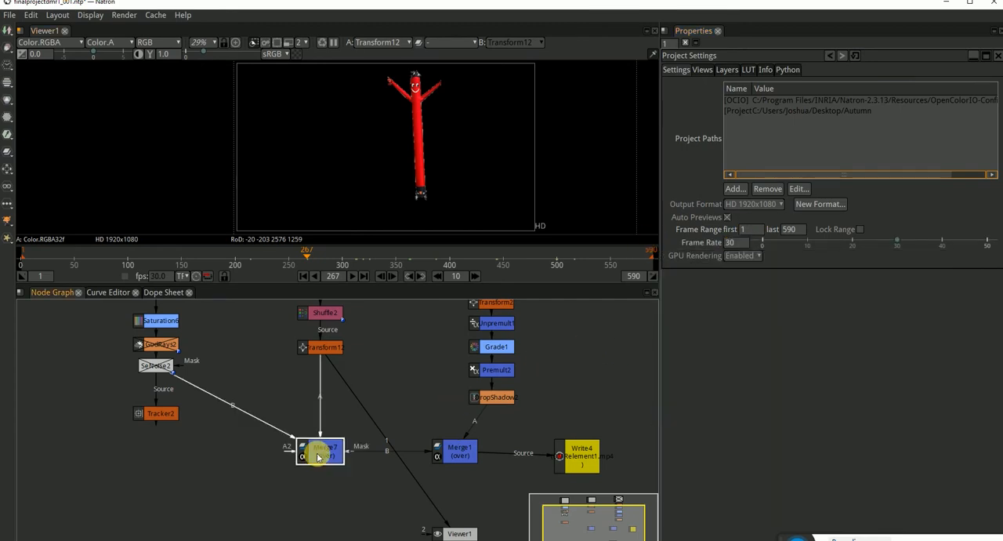
pyautogui.press('1')
pyautogui.moveTo(361, 391); pyautogui.dragTo(446, 418)
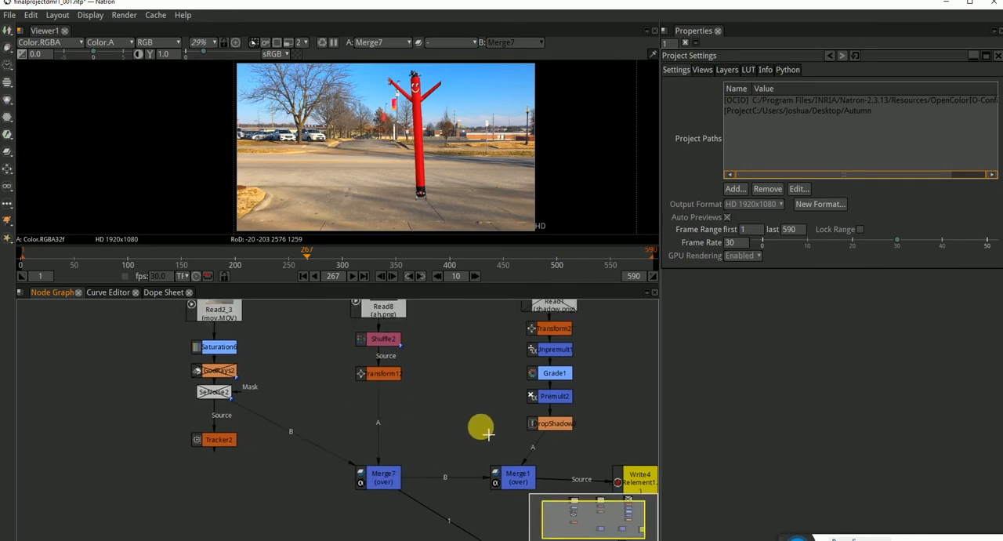
pyautogui.moveTo(331, 263); pyautogui.dragTo(434, 266)
# Select Tracker2 and move the playhead to frame 198 to inspect its track points over the footage.
pyautogui.click(219, 439)
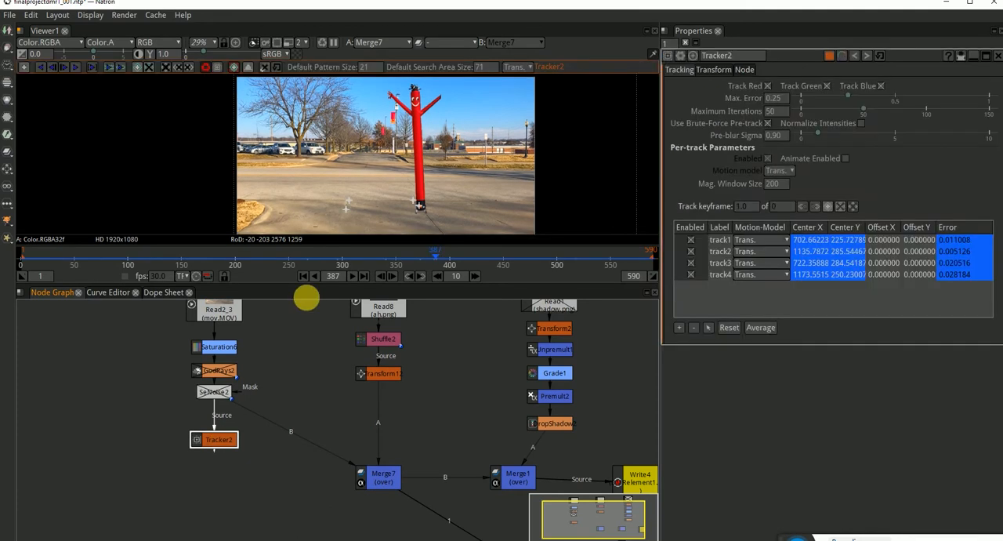
pyautogui.click(324, 262)
pyautogui.click(232, 259)
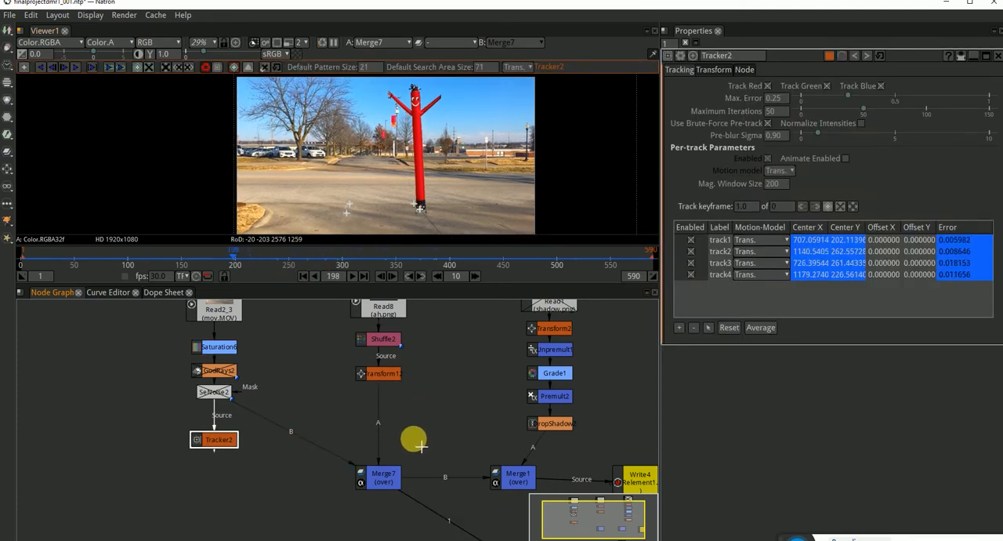
pyautogui.click(235, 473)
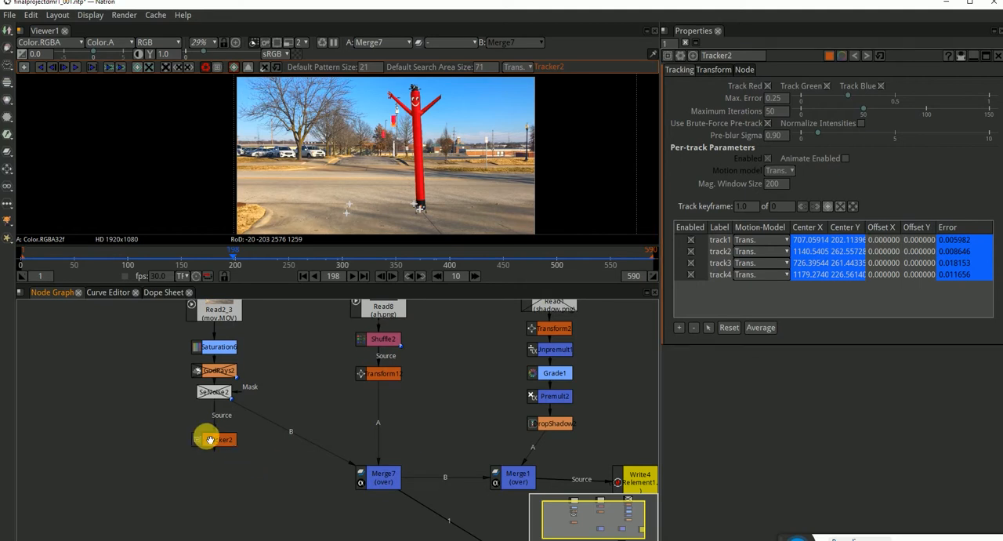
# Disable track1 and track3 in Tracker2, keeping track2 and track4 enabled.
pyautogui.click(219, 442)
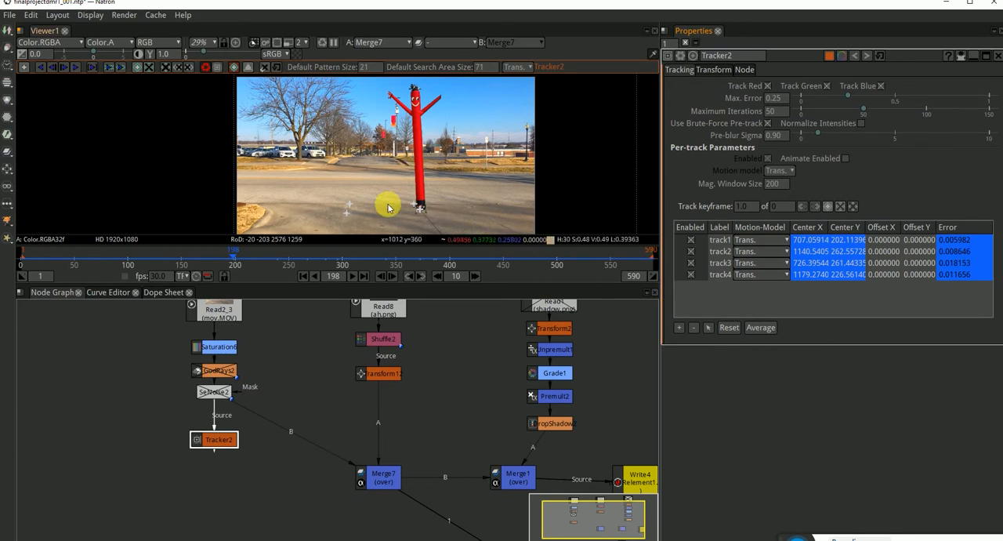
pyautogui.click(690, 250)
pyautogui.click(691, 251)
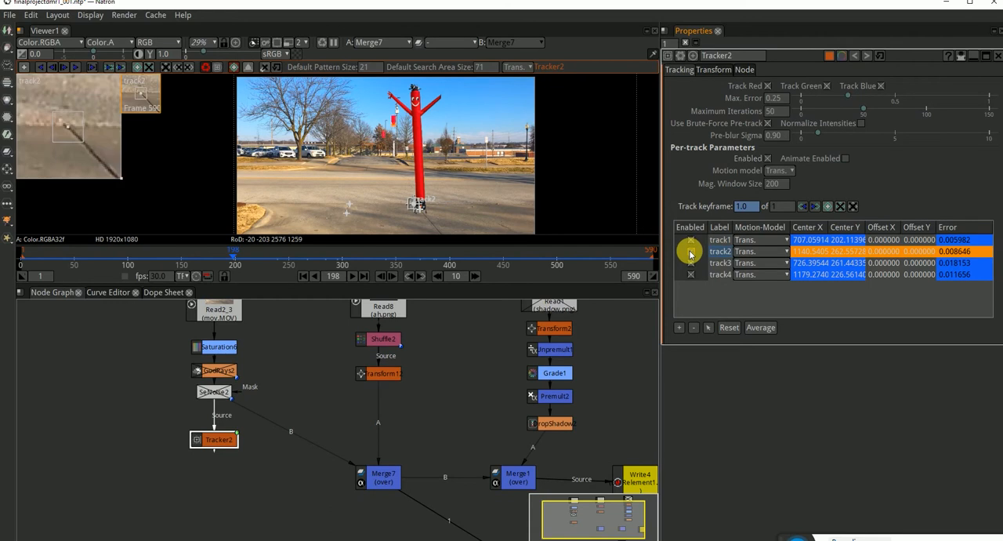
pyautogui.click(690, 264)
pyautogui.click(690, 263)
pyautogui.click(691, 275)
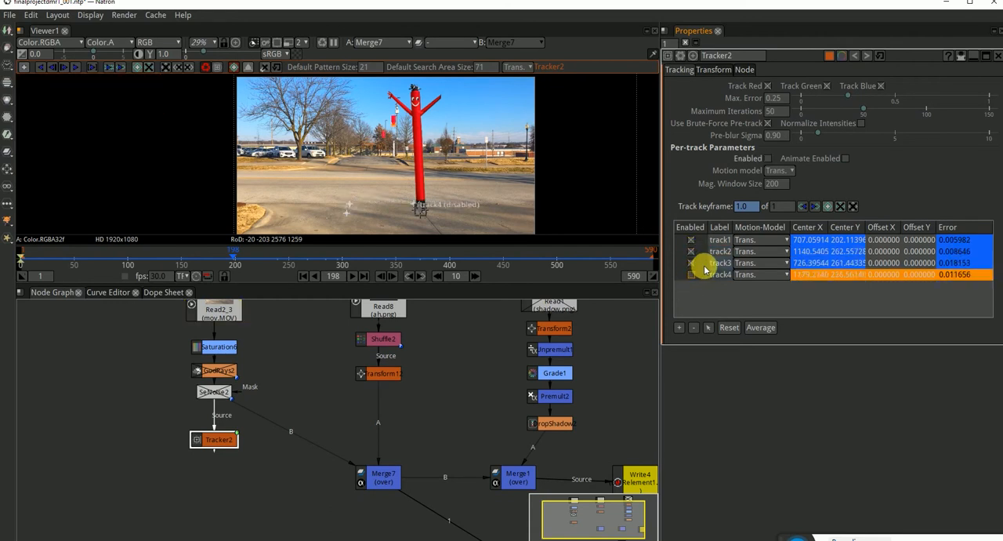
pyautogui.click(691, 274)
pyautogui.click(691, 263)
pyautogui.click(691, 240)
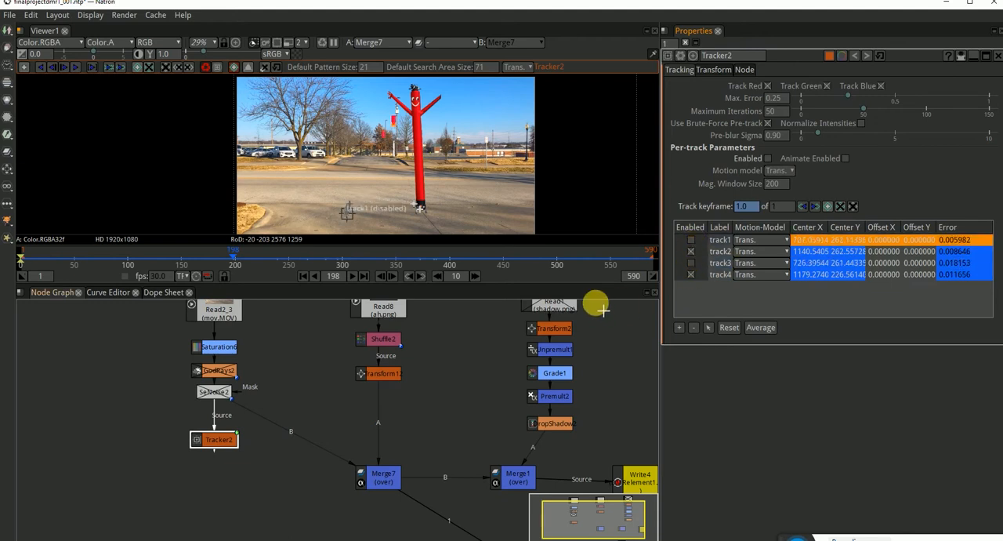
# Set Tracker2's motion type to Match-Move with frame 1 as the reference frame and compute the transform.
pyautogui.click(720, 70)
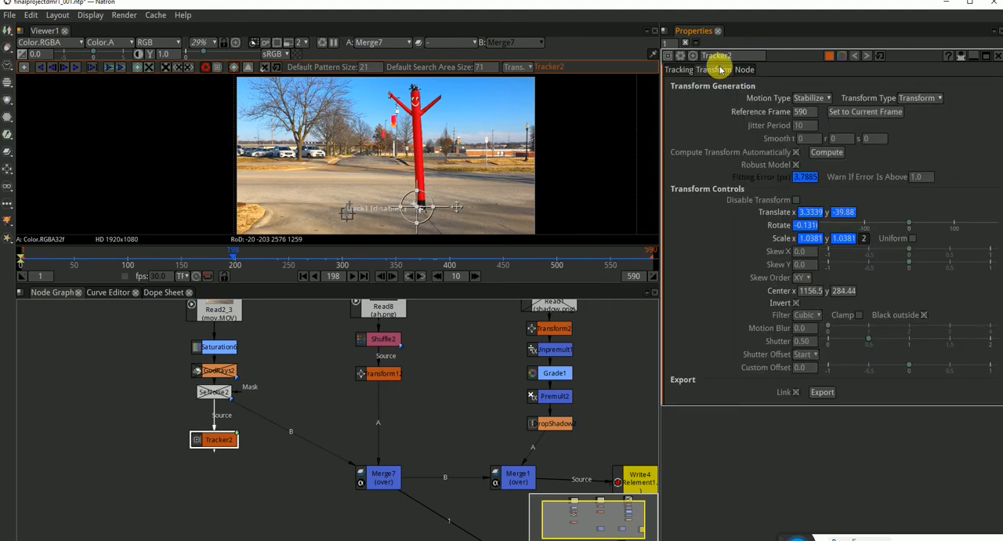
pyautogui.click(811, 98)
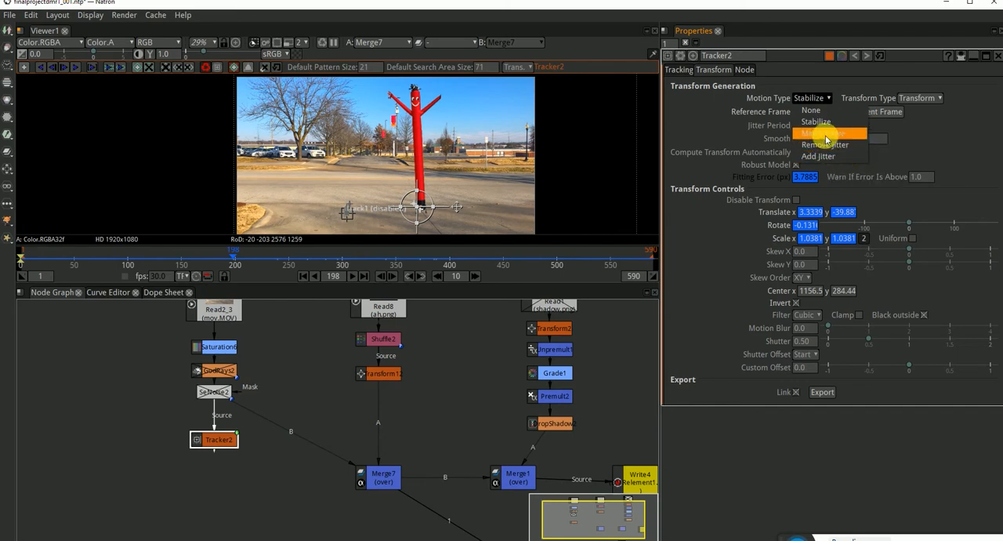
pyautogui.click(826, 134)
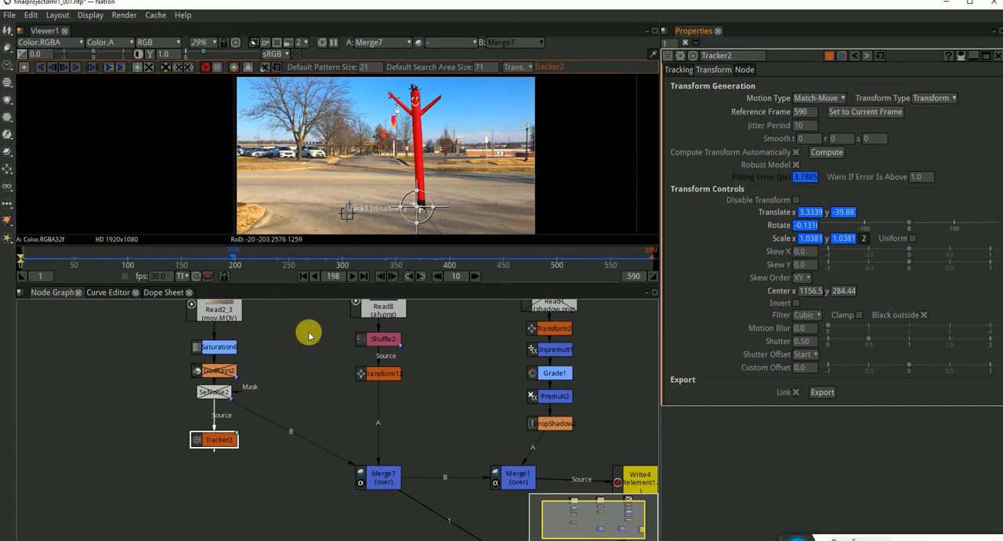
pyautogui.click(304, 276)
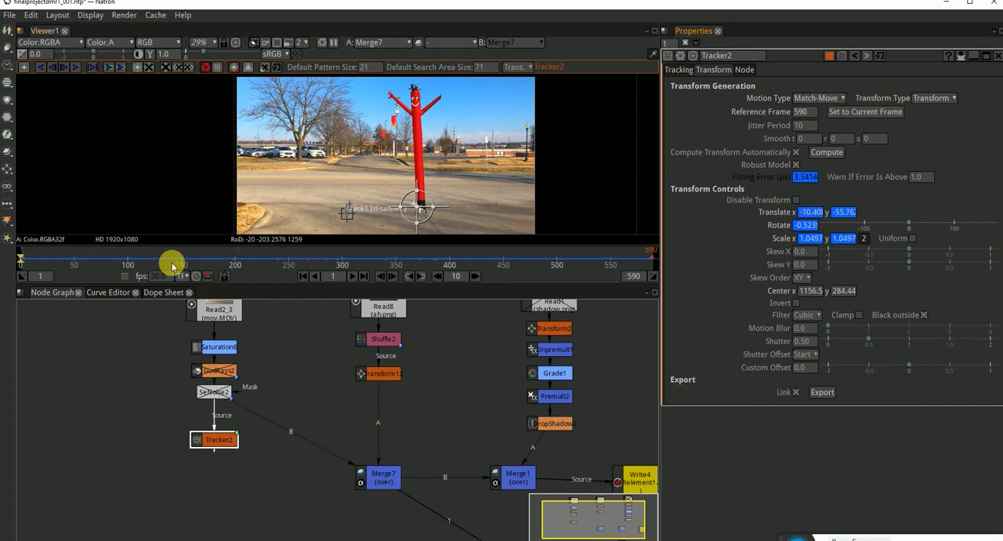
pyautogui.click(865, 114)
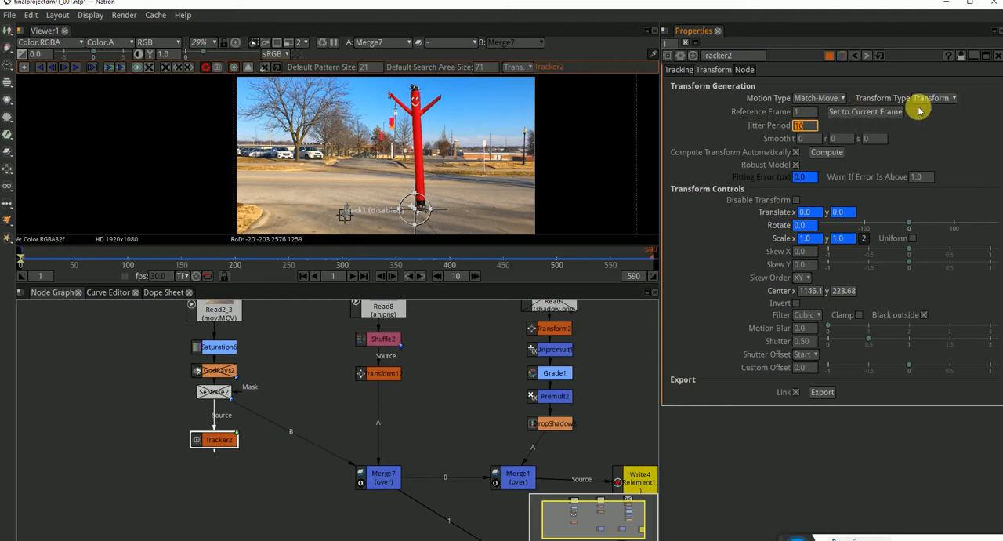
pyautogui.click(832, 152)
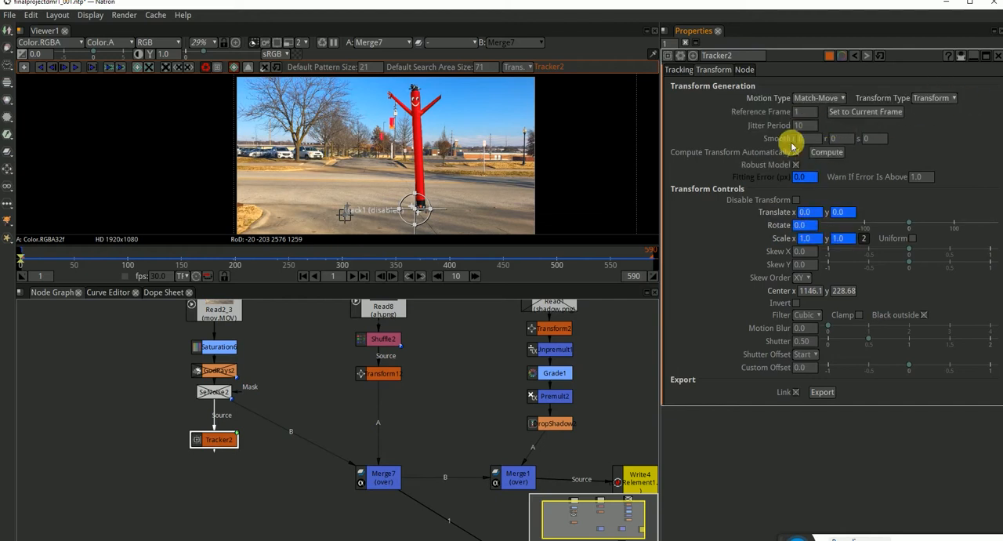
# Export Tracker2's linked transform, insert it between Transform12 and Merge7, and scrub to frame 127 to check the motion.
pyautogui.click(823, 392)
pyautogui.moveTo(321, 428); pyautogui.dragTo(388, 416)
pyautogui.moveTo(296, 255); pyautogui.dragTo(157, 265)
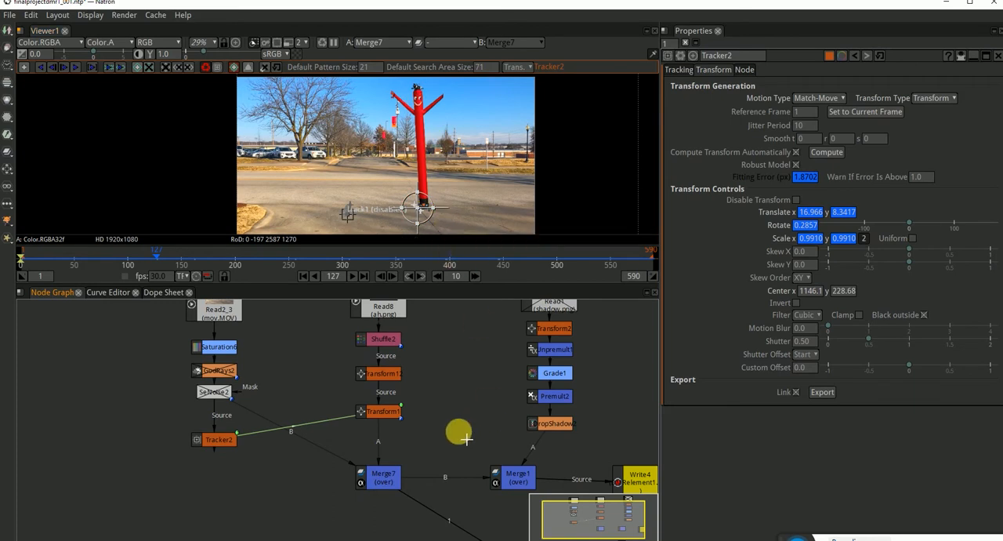
# View the outputs of Merge1 and DropShadow2, and check DropShadow2's alpha channel.
pyautogui.moveTo(476, 412); pyautogui.dragTo(410, 410)
pyautogui.moveTo(441, 477); pyautogui.dragTo(473, 479)
pyautogui.moveTo(531, 433); pyautogui.dragTo(511, 463)
pyautogui.click(459, 327)
pyautogui.scroll(5, 458, 323)
pyautogui.scroll(-4, 454, 327)
pyautogui.scroll(-3, 455, 329)
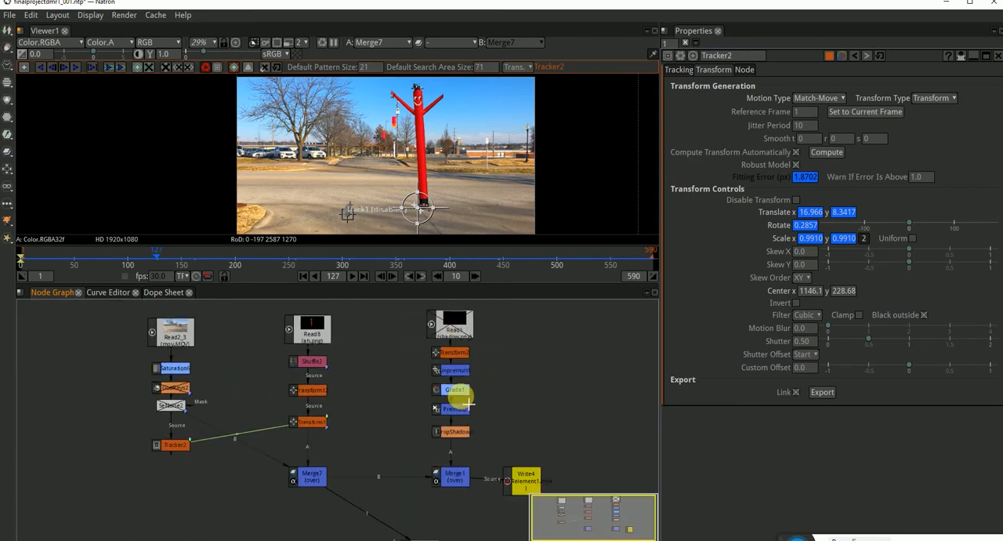
pyautogui.click(452, 478)
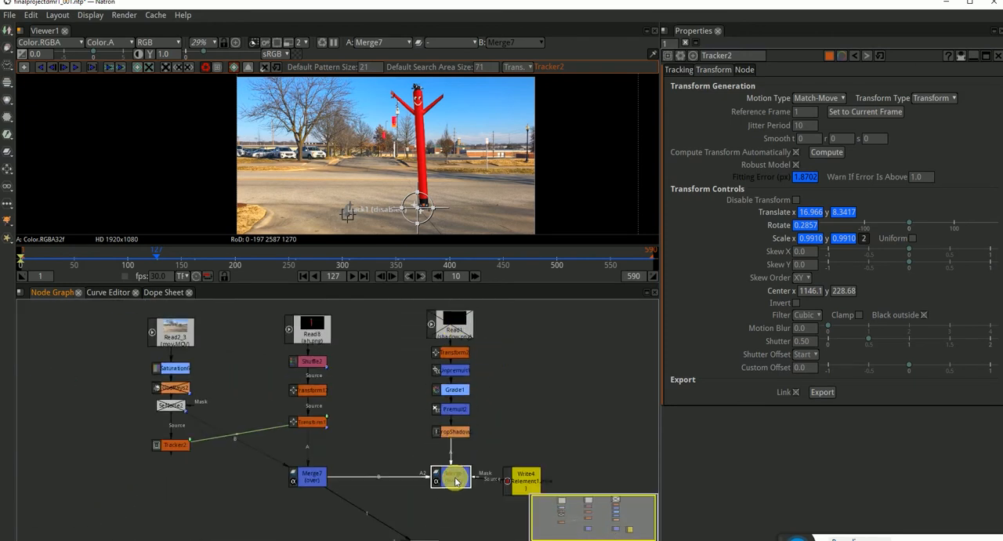
pyautogui.click(465, 438)
pyautogui.press('1')
pyautogui.click(444, 148)
pyautogui.press('a')
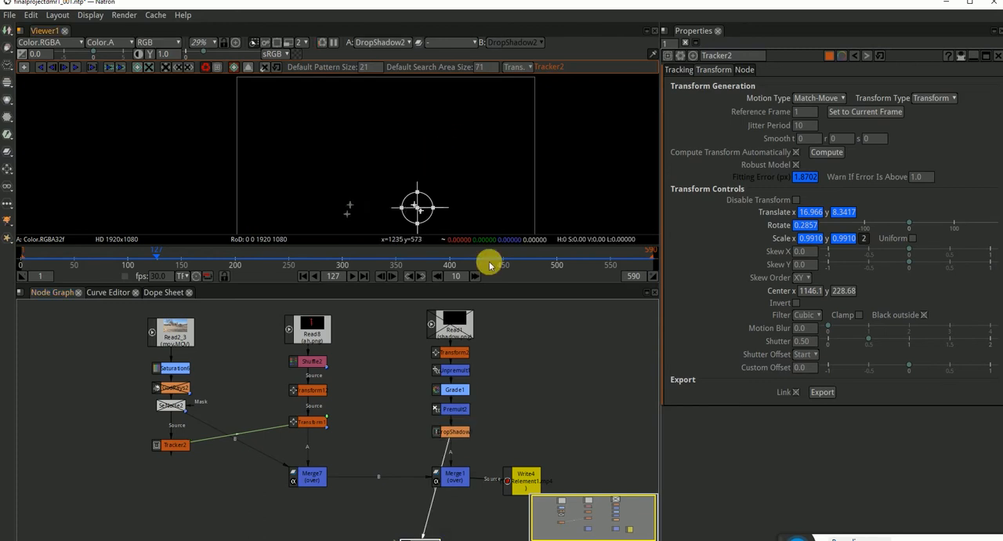
# Delete the whole shadow branch from the shadow image Read node down to Merge1.
pyautogui.moveTo(486, 351)
pyautogui.mouseDown()
pyautogui.moveTo(475, 337)
pyautogui.moveTo(475, 367)
pyautogui.mouseUp()
pyautogui.moveTo(477, 302)
pyautogui.mouseDown()
pyautogui.moveTo(394, 529)
pyautogui.moveTo(400, 535)
pyautogui.mouseUp()
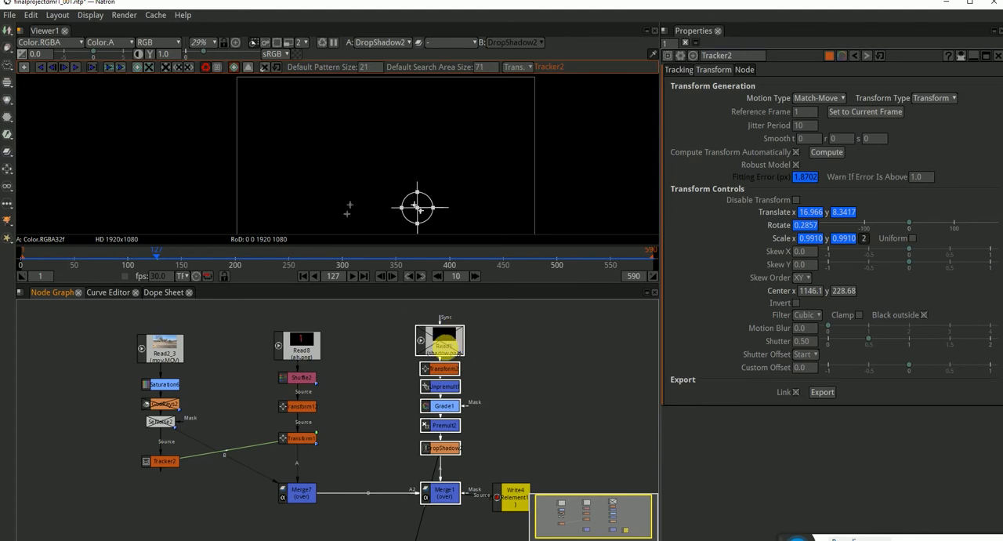
pyautogui.press('Delete')
# Place Write4 beside Merge7 as its output, open Write4's settings, and view Merge7's result.
pyautogui.moveTo(504, 486); pyautogui.dragTo(331, 450)
pyautogui.moveTo(458, 439); pyautogui.dragTo(417, 467)
pyautogui.doubleClick(416, 462)
pyautogui.click(329, 455)
pyautogui.press('1')
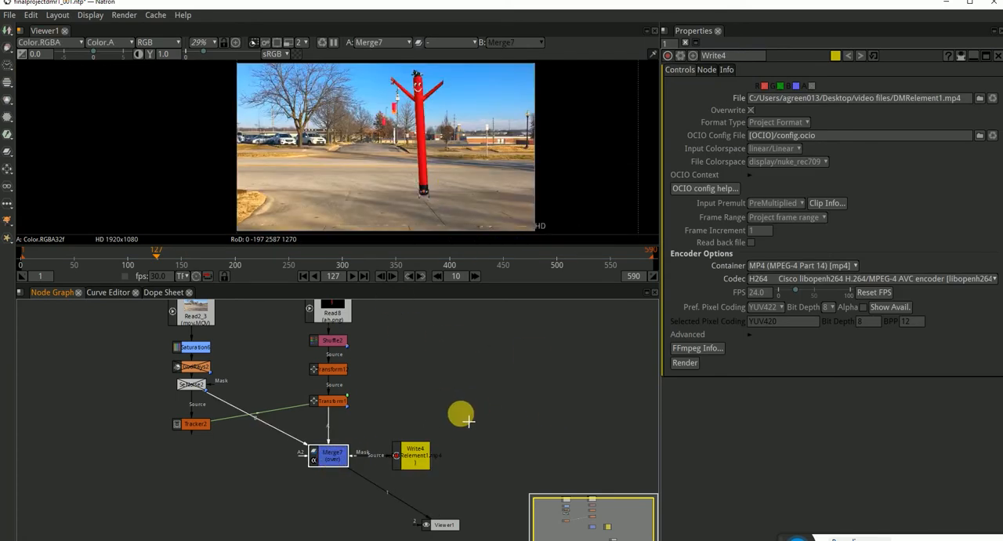
# Rename Write4's output file to DMRelement1_TEST.mp4 and try to render it.
pyautogui.click(414, 456)
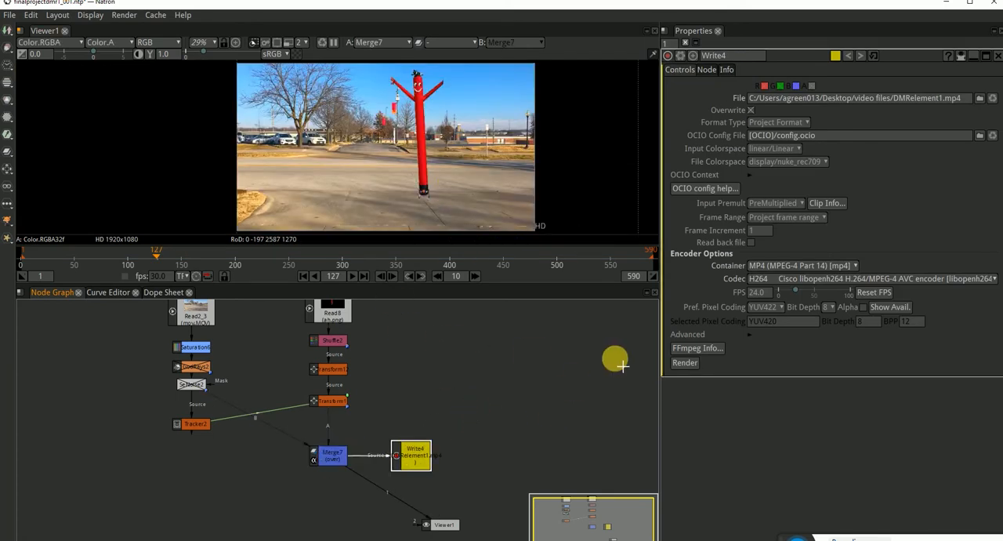
pyautogui.click(947, 100)
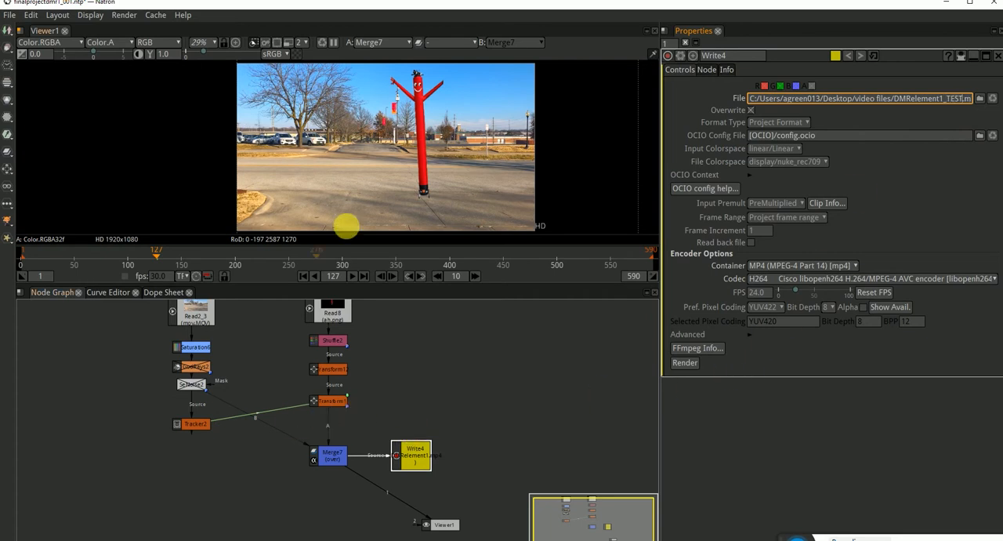
pyautogui.click(686, 351)
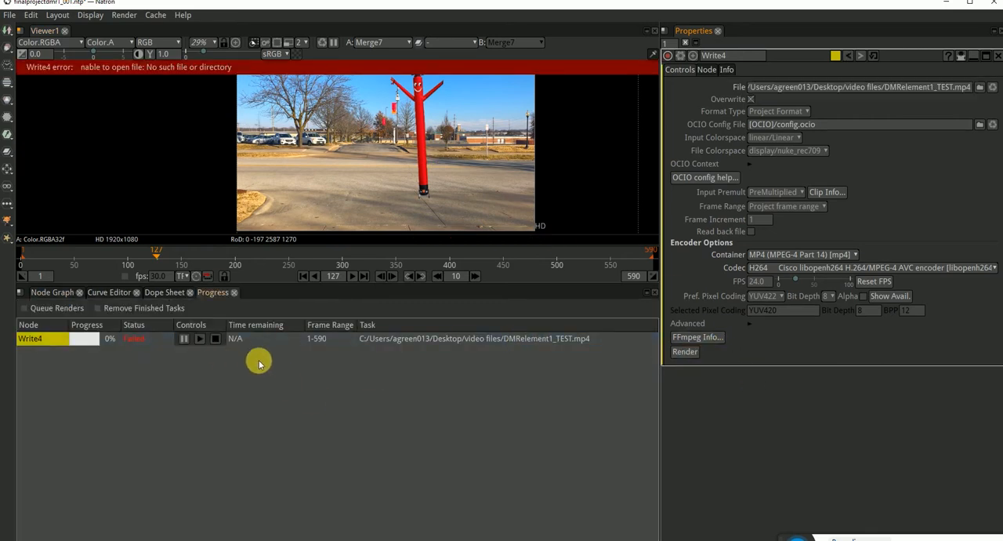
# Redirect Write4's output to DMRelement1_TEST.mp4 in the desktop's Autumn folder and render it.
pyautogui.click(49, 292)
pyautogui.click(814, 88)
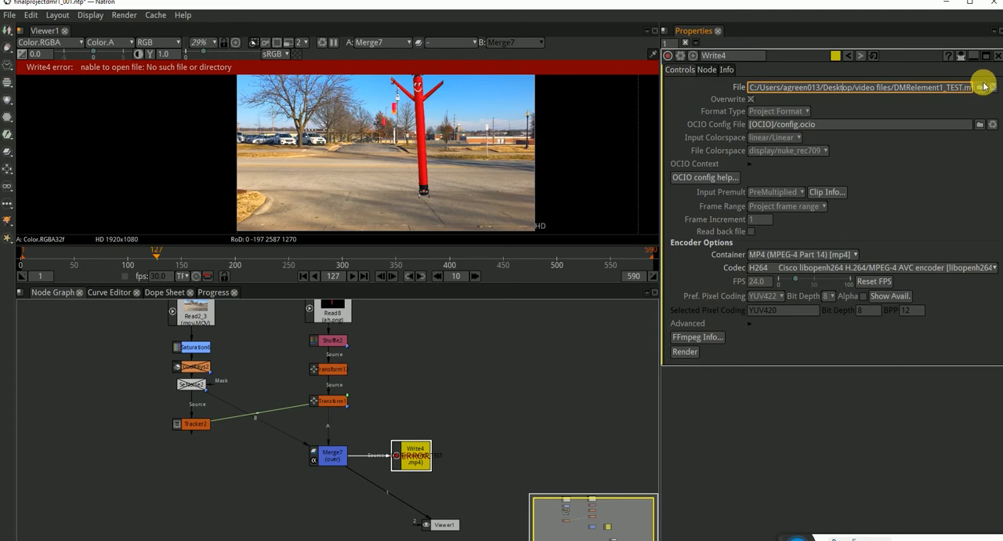
pyautogui.moveTo(895, 89); pyautogui.dragTo(946, 94)
pyautogui.hotkey('ctrl', 'c')
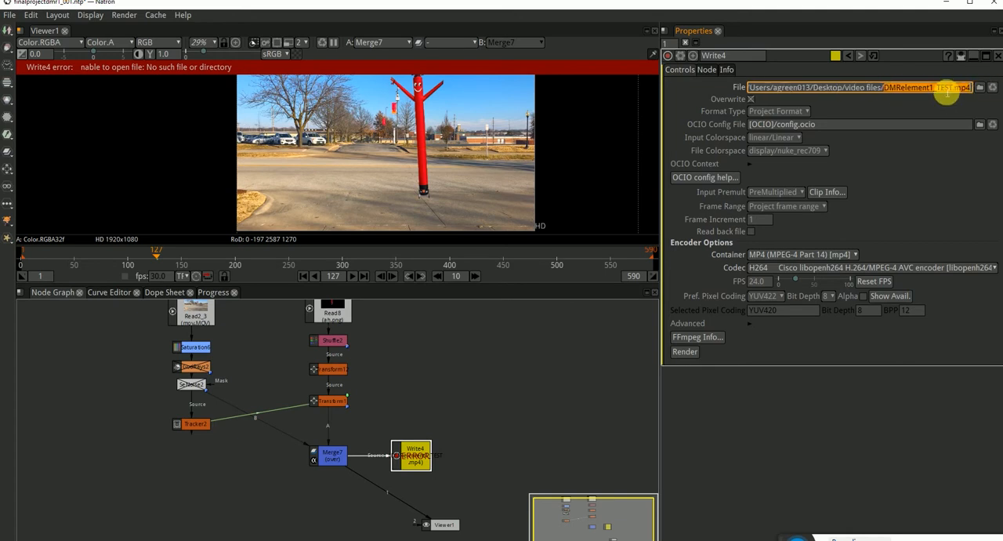
pyautogui.click(979, 87)
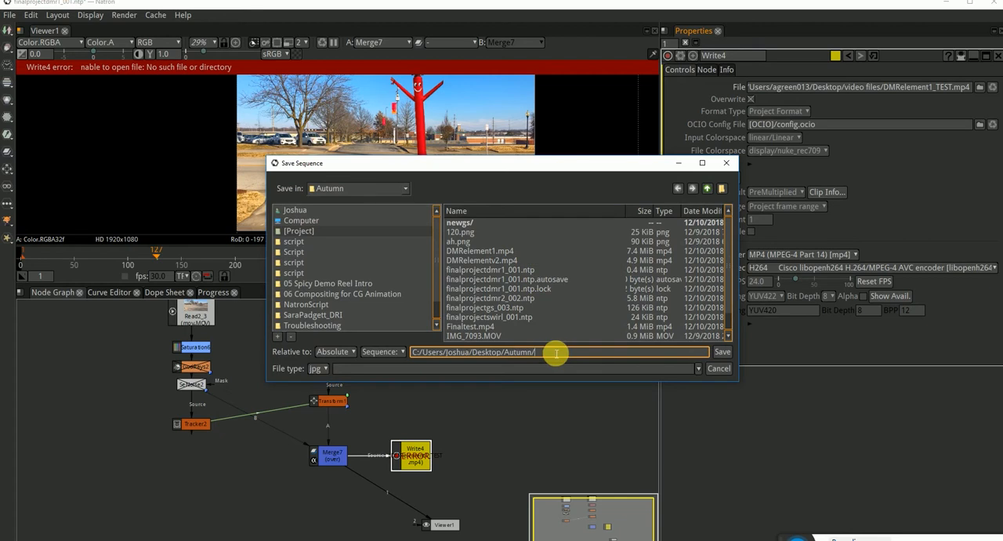
pyautogui.hotkey('ctrl', 'v')
pyautogui.click(724, 355)
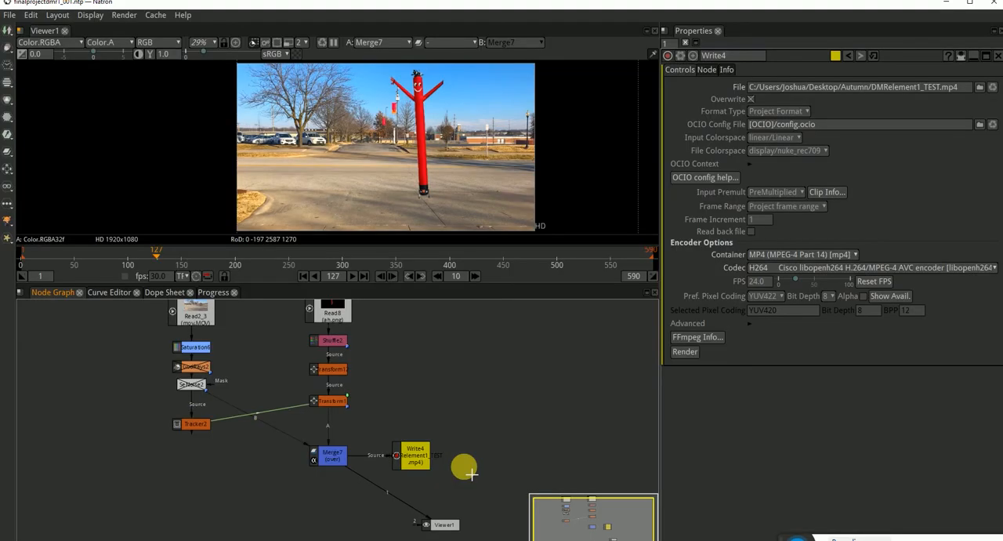
pyautogui.click(406, 459)
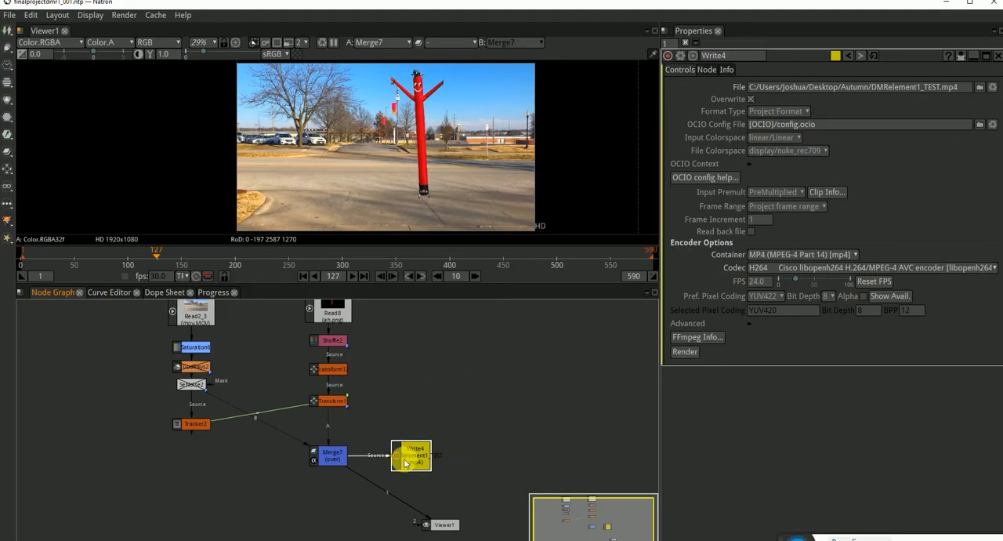
pyautogui.click(686, 353)
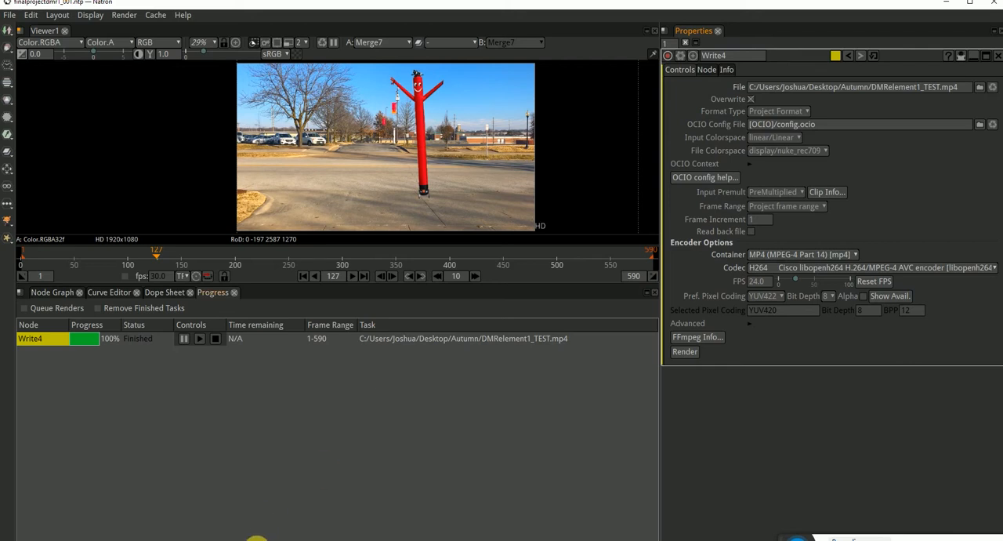
# Switch to File Explorer, play the rendered DMRelement1_TEST video from the Autumn folder, and return to Natron.
pyautogui.click(291, 532)
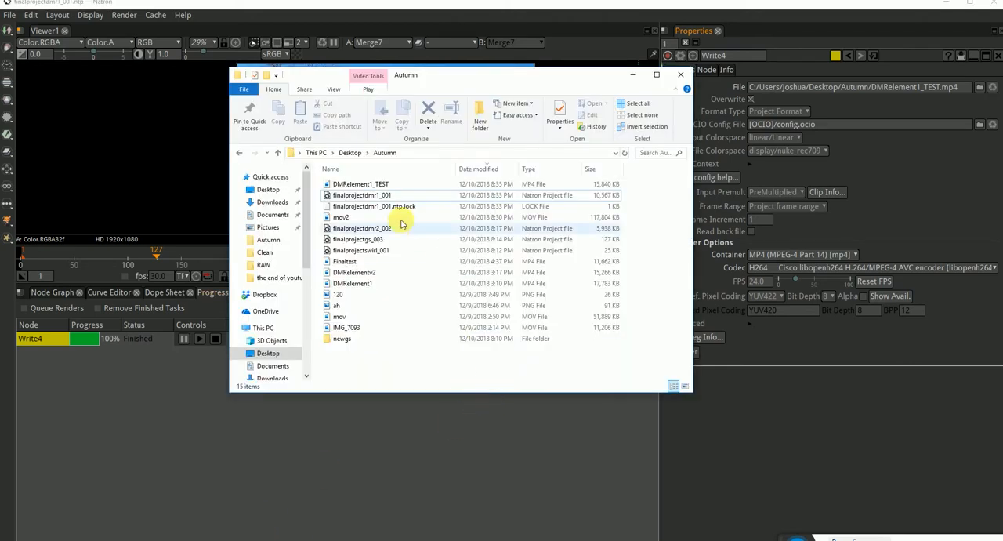
pyautogui.click(384, 183)
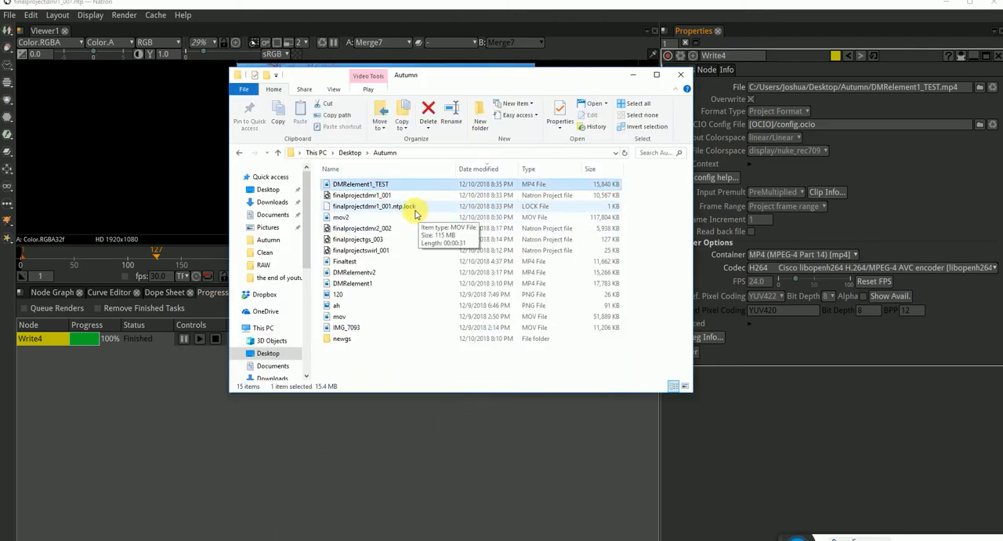
pyautogui.doubleClick(380, 186)
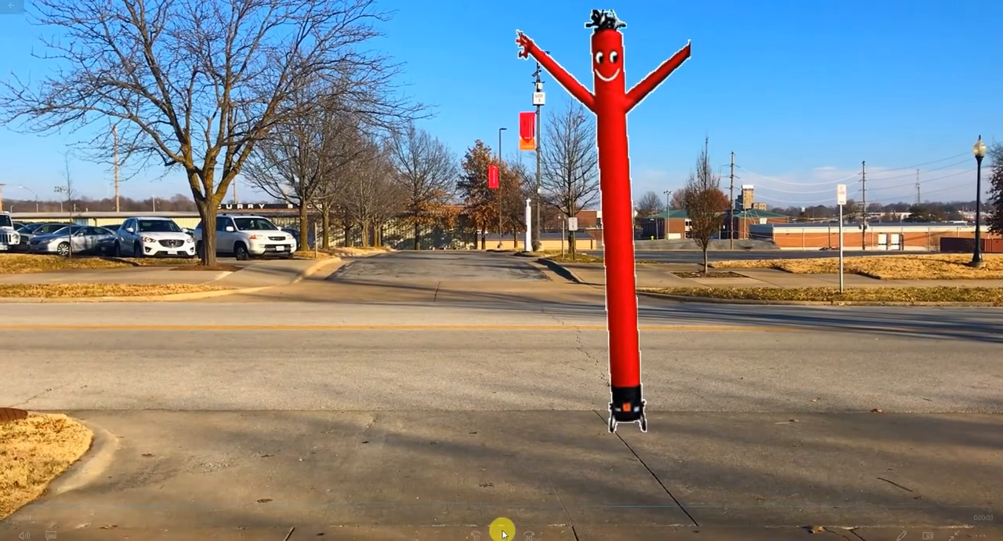
pyautogui.click(502, 534)
pyautogui.press('Escape')
pyautogui.click(992, 8)
pyautogui.click(165, 359)
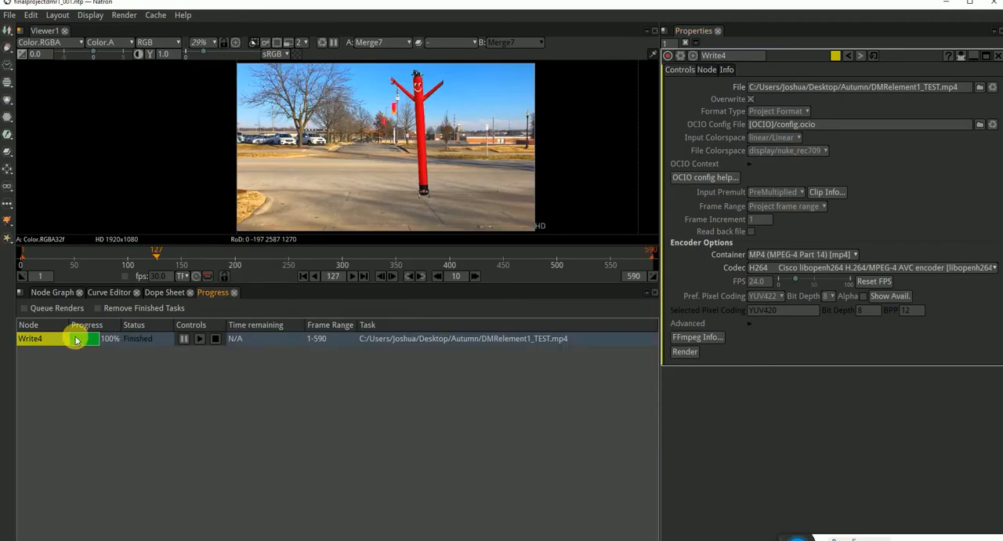
# Delete the exported tracker transform between Transform12 and Merge7.
pyautogui.click(51, 293)
pyautogui.click(329, 400)
pyautogui.press('Delete')
# Re-enable track3 and track1 in Tracker2 so that all four tracks are used.
pyautogui.doubleClick(195, 423)
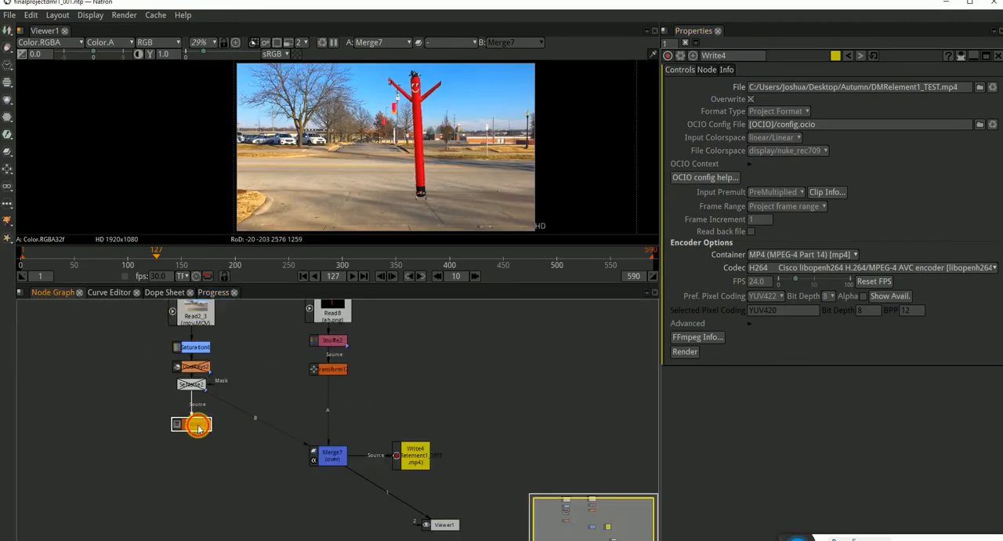
pyautogui.click(679, 69)
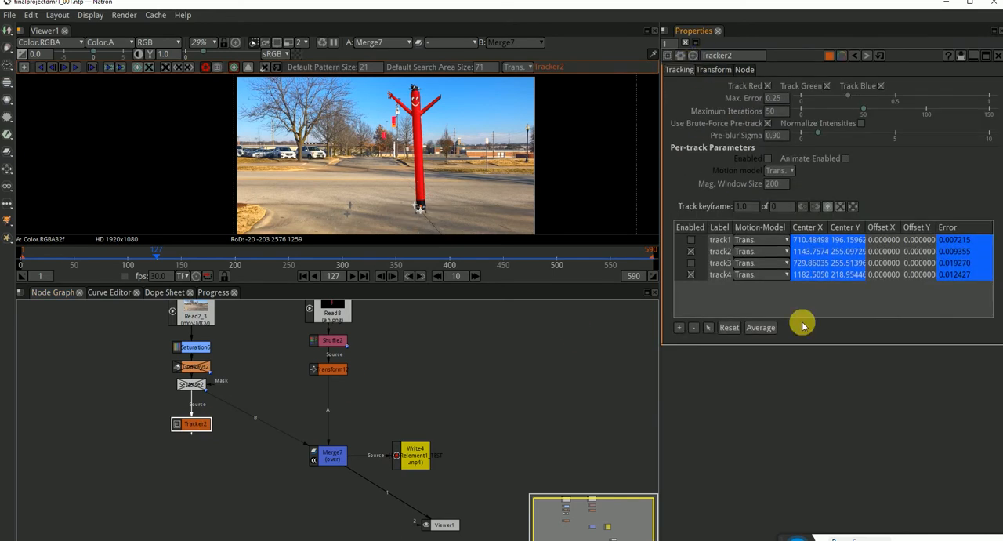
pyautogui.click(690, 262)
pyautogui.click(691, 239)
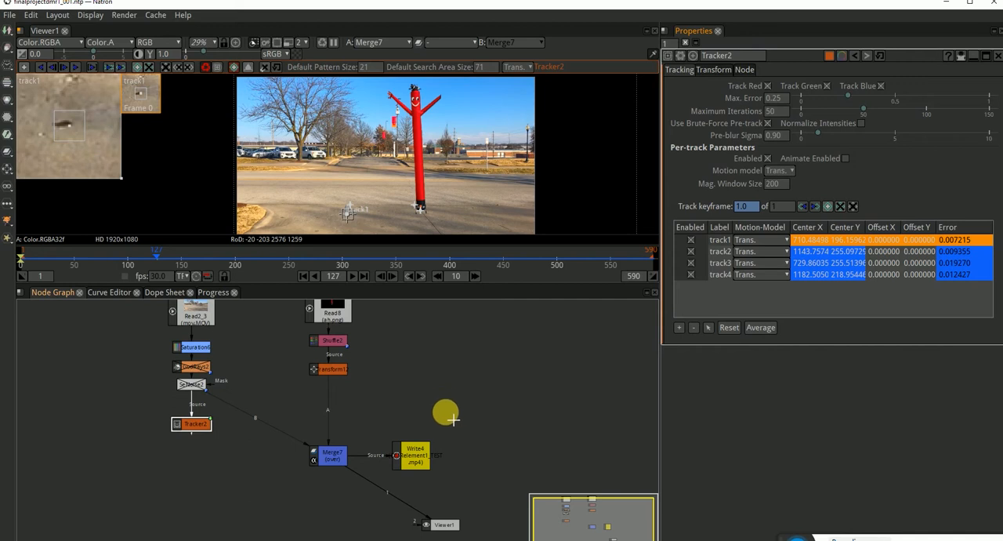
# Export a linked match-move transform from Tracker2 and insert it between Transform12 and Merge7.
pyautogui.click(699, 69)
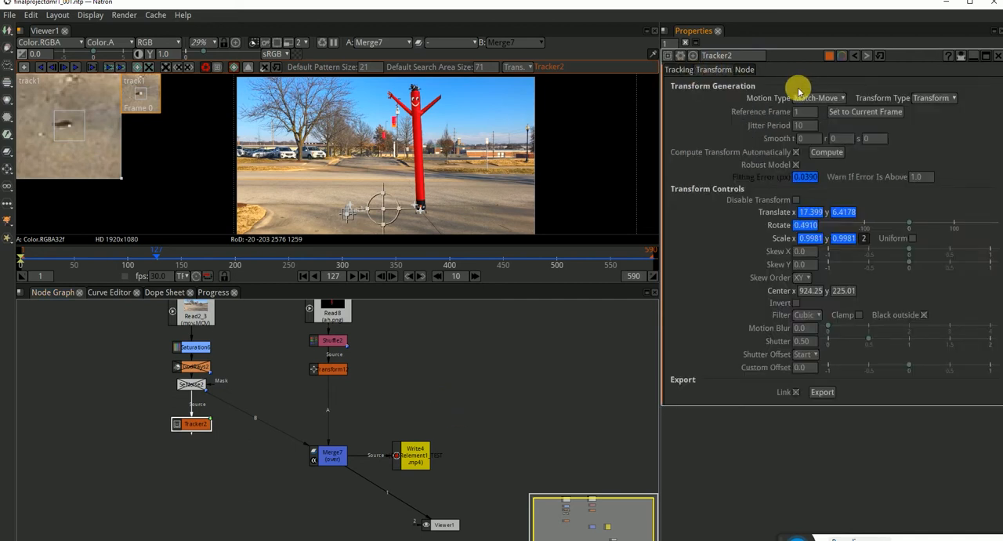
pyautogui.click(823, 392)
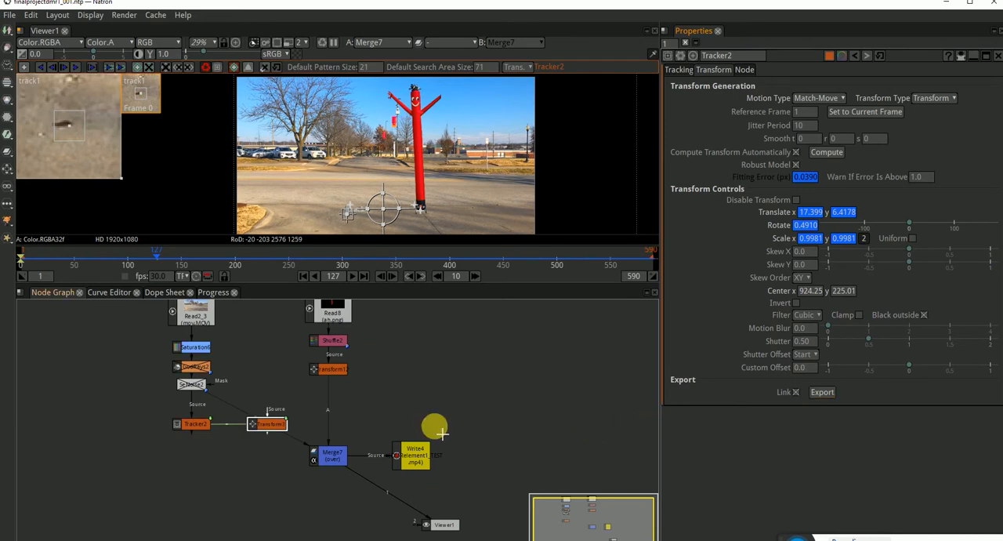
pyautogui.moveTo(277, 427); pyautogui.dragTo(338, 403)
pyautogui.click(321, 397)
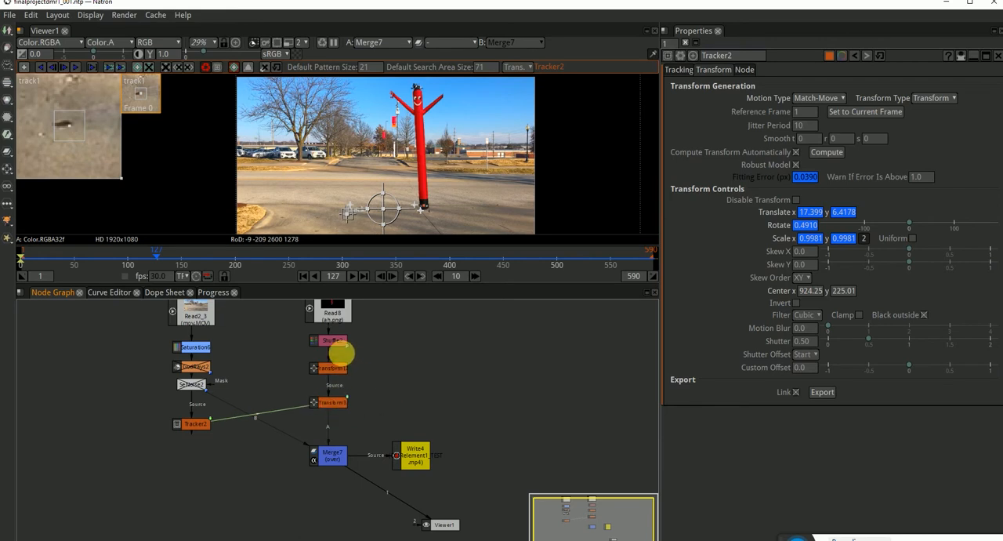
# Inspect Shuffle2's settings and compare the colour and alpha outputs of Read8 and Shuffle2.
pyautogui.scroll(3, 359, 340)
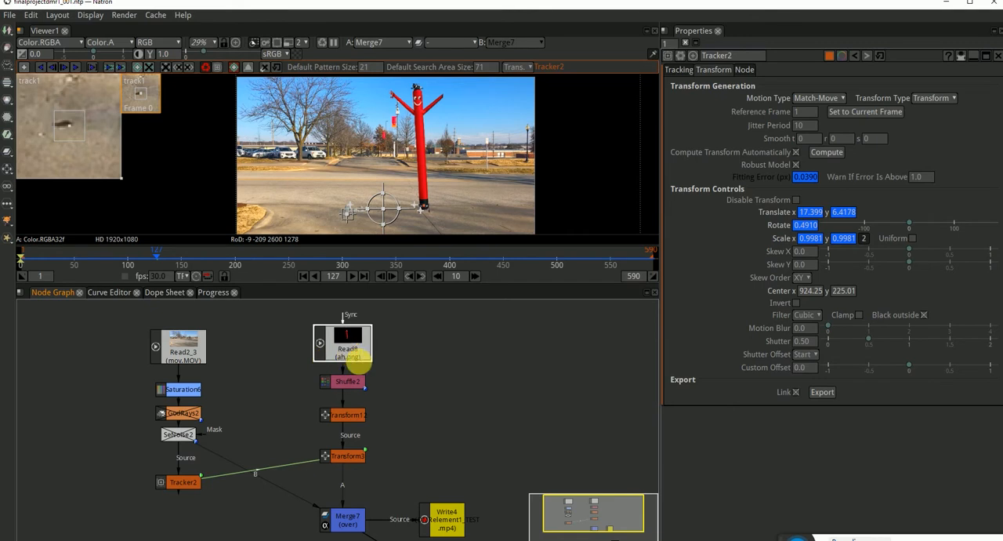
pyautogui.click(362, 382)
pyautogui.moveTo(351, 382); pyautogui.dragTo(354, 381)
pyautogui.doubleClick(355, 381)
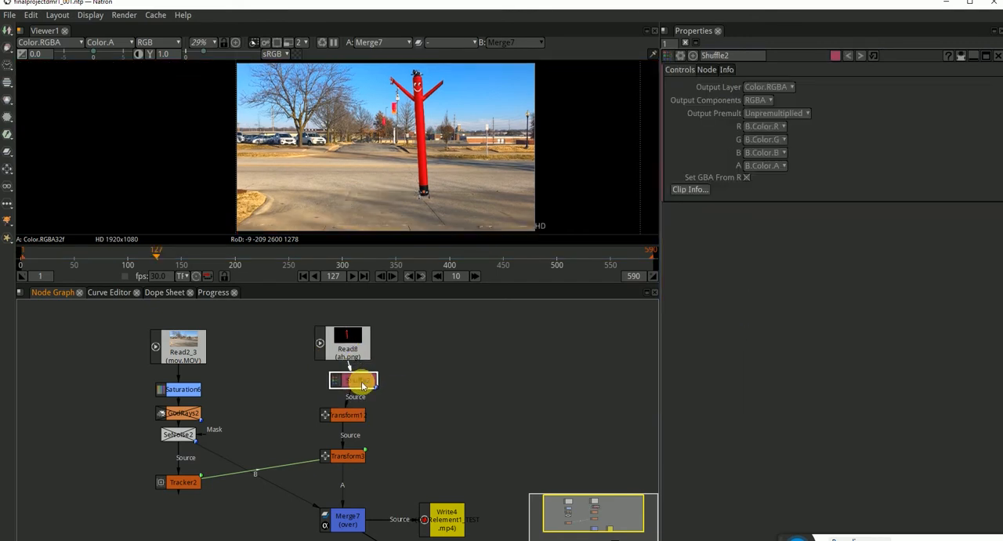
pyautogui.click(349, 343)
pyautogui.press('1')
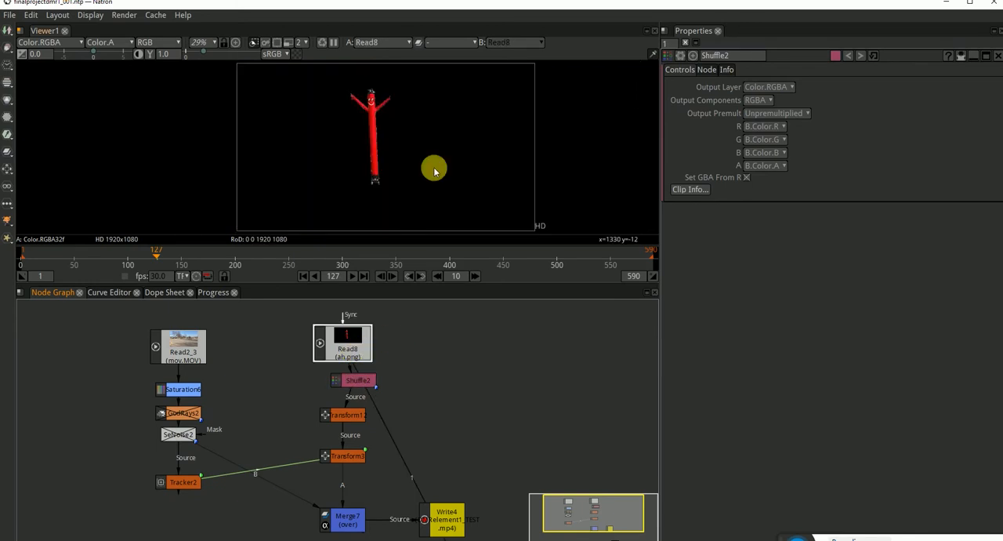
pyautogui.scroll(4, 392, 137)
pyautogui.press('a')
pyautogui.press('a')
pyautogui.click(365, 382)
pyautogui.press('1')
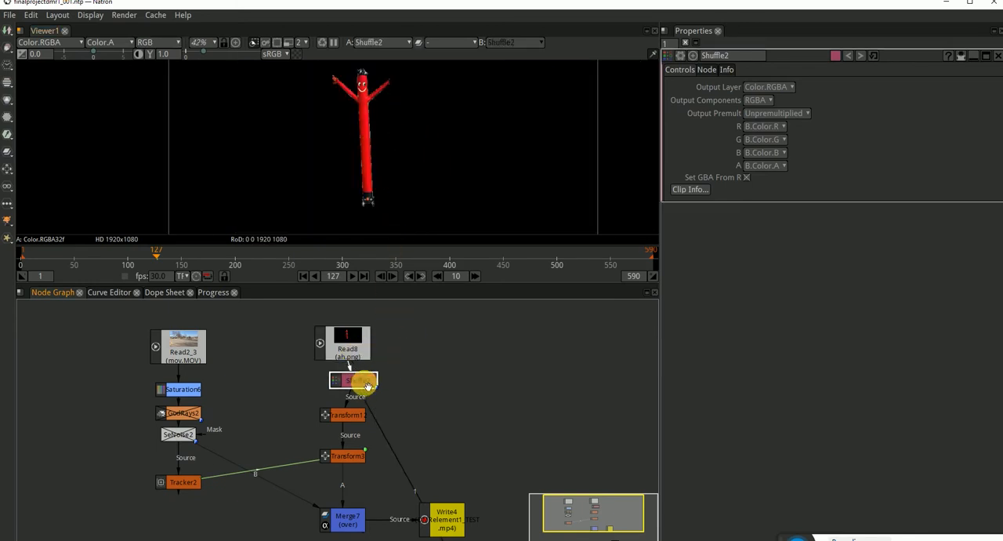
pyautogui.click(357, 333)
pyautogui.click(365, 380)
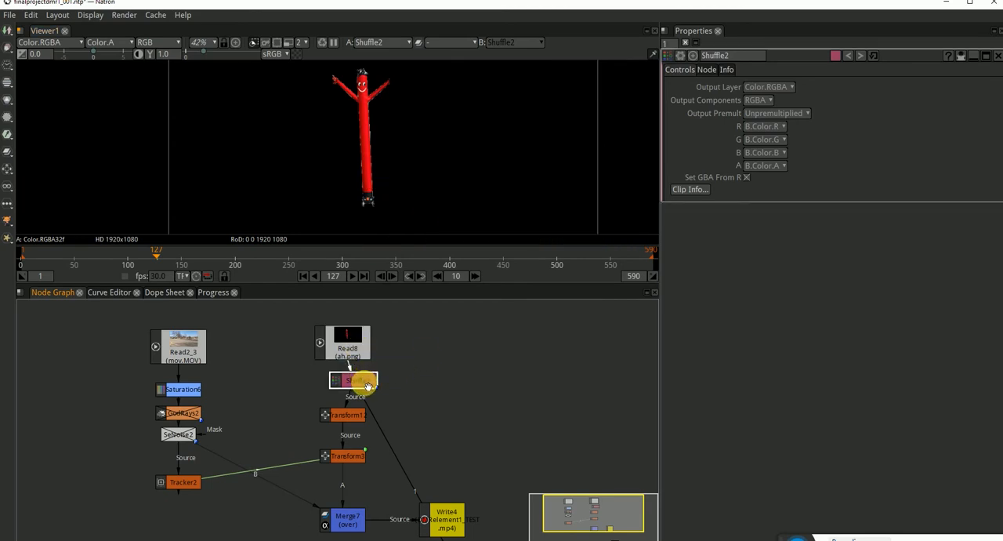
pyautogui.press('a')
pyautogui.press('a')
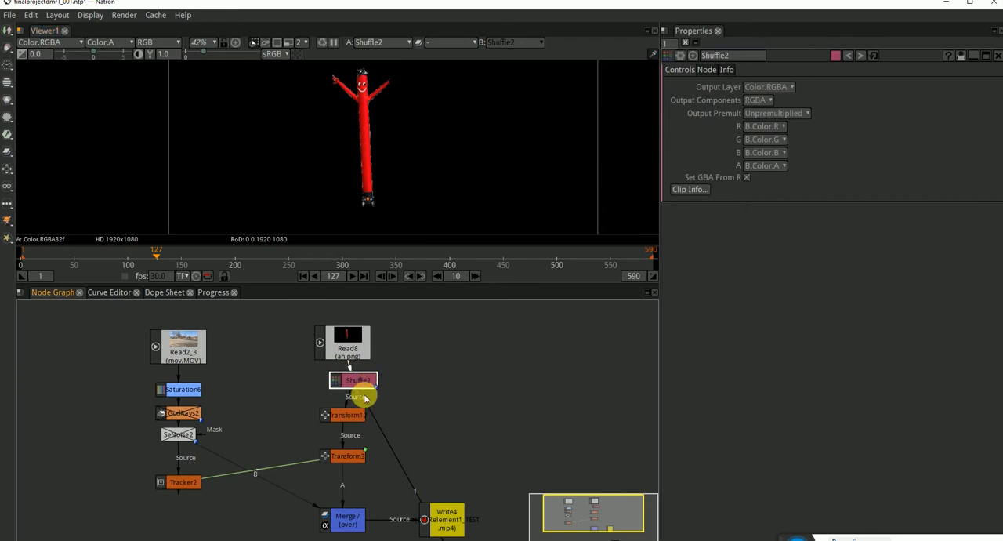
# Delete Shuffle2 from the tube man branch and check the outputs of Transform12 and Read8.
pyautogui.press('Delete')
pyautogui.click(351, 415)
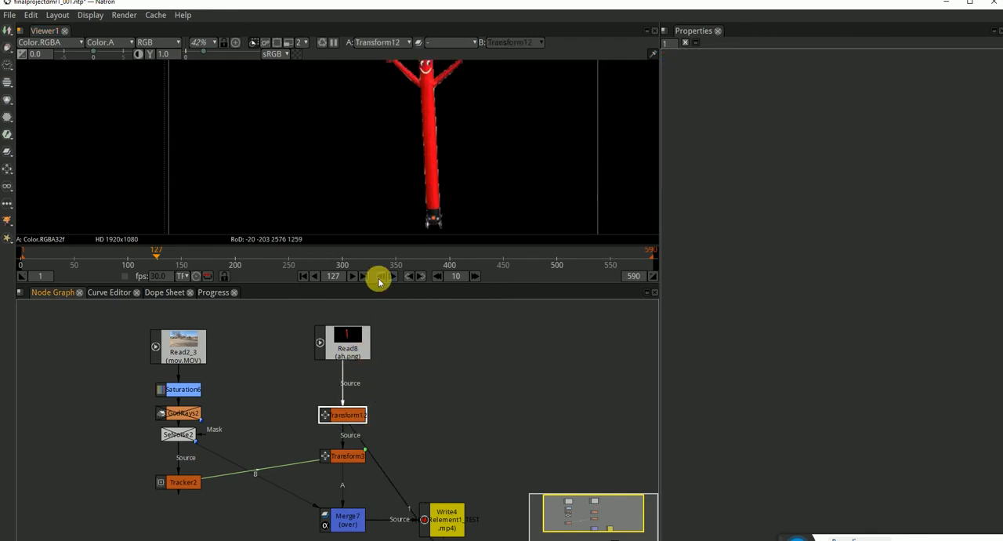
pyautogui.scroll(-2, 423, 199)
pyautogui.hotkey('ctrl', 'z')
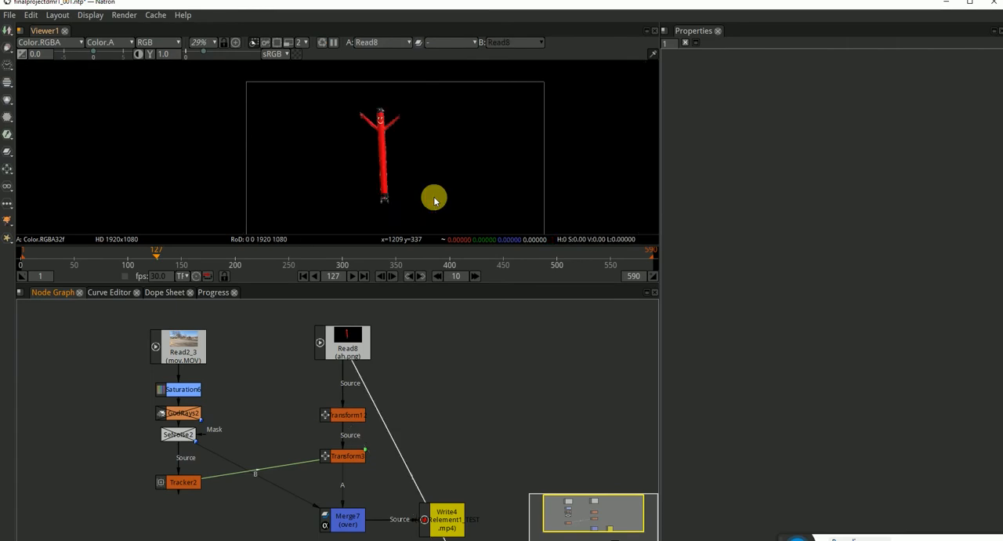
# View the outputs of Transform12, Transform3 and Merge7 in turn.
pyautogui.click(351, 420)
pyautogui.press('1')
pyautogui.click(350, 460)
pyautogui.press('1')
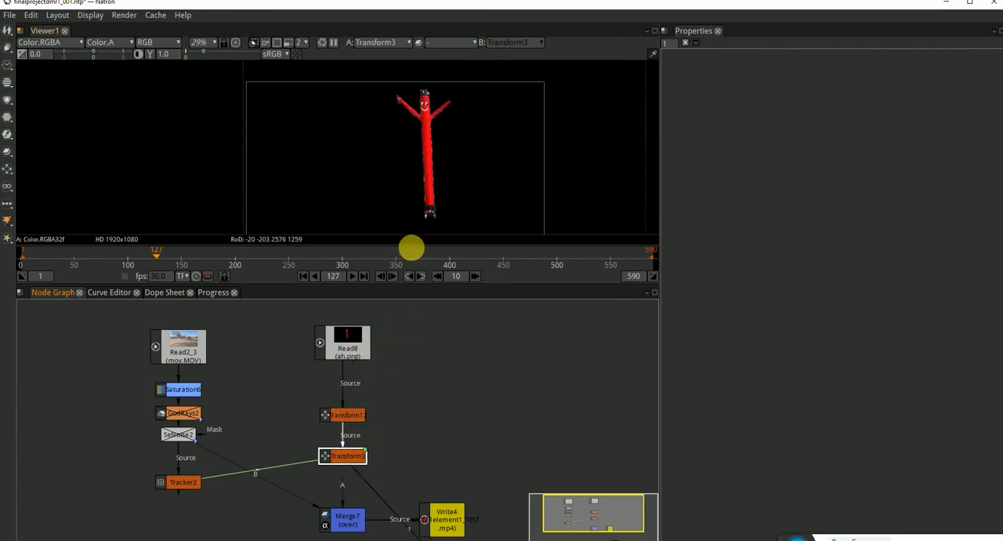
pyautogui.click(347, 517)
pyautogui.press('1')
pyautogui.moveTo(430, 162); pyautogui.dragTo(403, 146)
# Insert a Premult node between Read8 and Transform12 and check the tube man's edges in the composite.
pyautogui.click(343, 342)
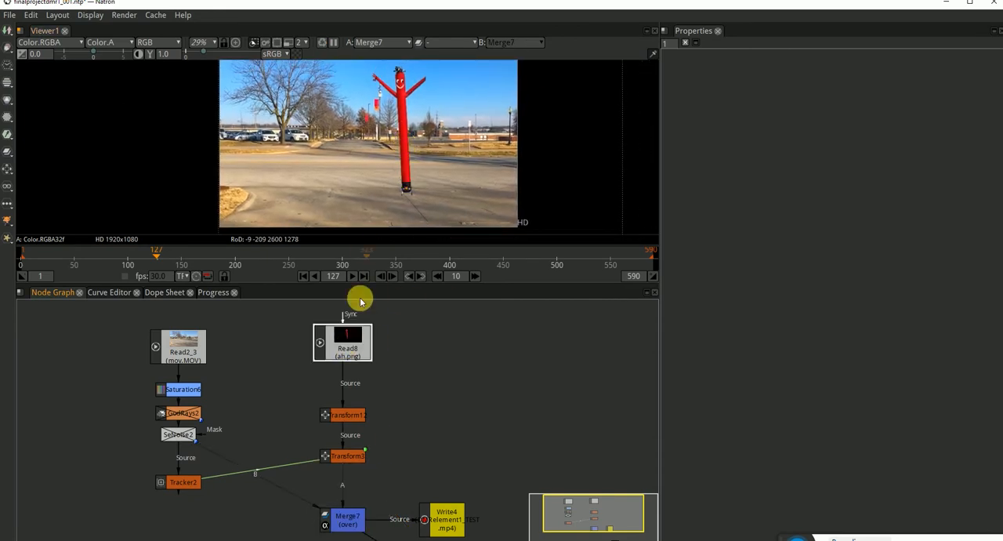
pyautogui.press('Tab')
pyautogui.write('pr')
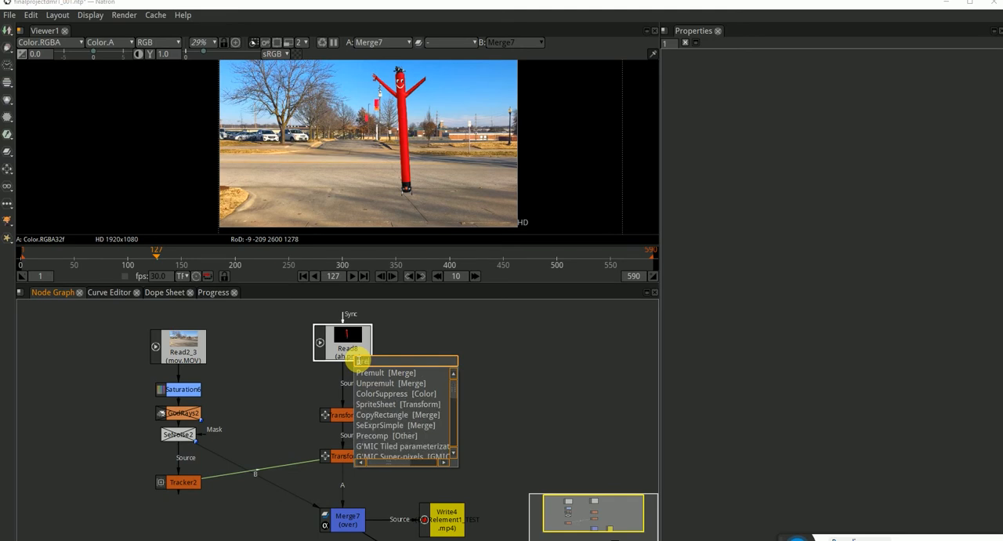
pyautogui.click(365, 373)
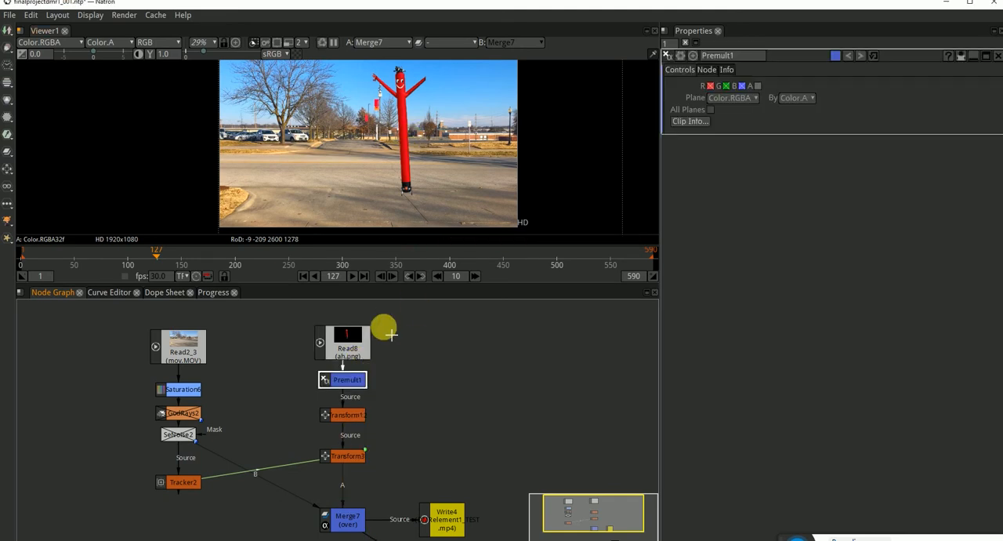
pyautogui.scroll(8, 401, 128)
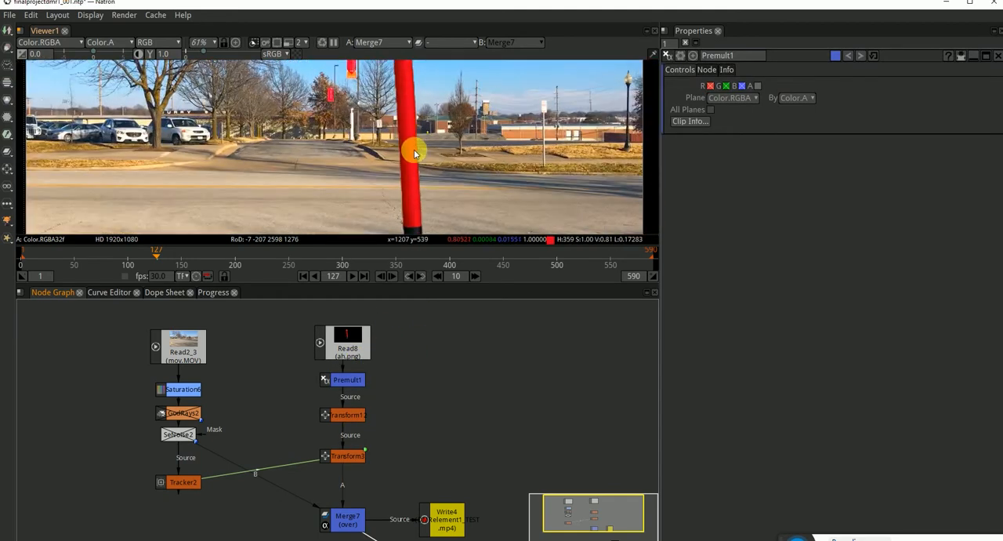
pyautogui.scroll(-3, 413, 143)
pyautogui.moveTo(418, 198); pyautogui.dragTo(401, 179)
pyautogui.scroll(4, 396, 180)
pyautogui.scroll(4, 397, 180)
pyautogui.scroll(-7, 398, 183)
pyautogui.scroll(2, 411, 180)
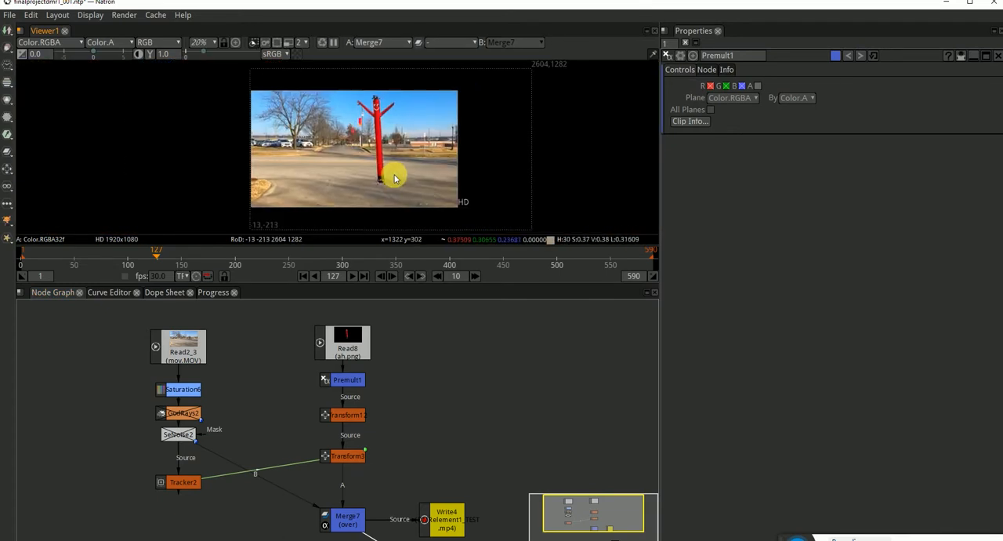
# Add a Crop node after Merge7 and place it between Merge7 and Write4.
pyautogui.moveTo(418, 445); pyautogui.dragTo(390, 389)
pyautogui.click(415, 464)
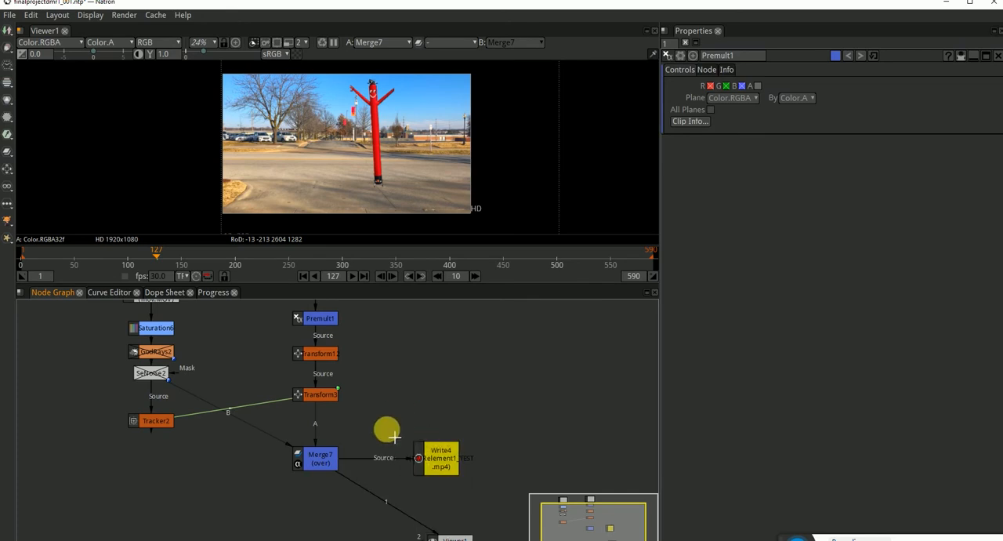
pyautogui.press('Tab')
pyautogui.click(328, 460)
pyautogui.press('Tab')
pyautogui.write('crop')
pyautogui.click(355, 489)
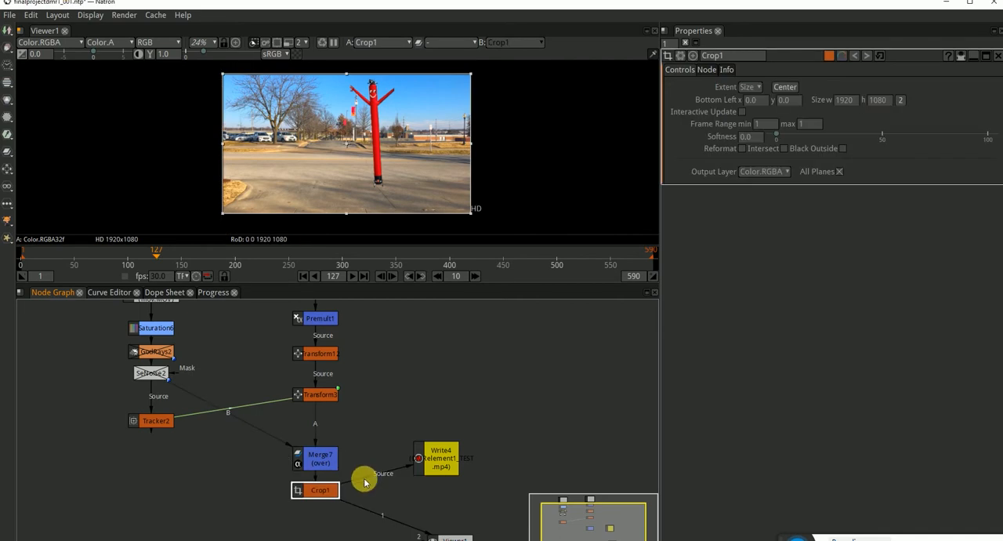
pyautogui.moveTo(324, 494); pyautogui.dragTo(384, 465)
# Review Write4's output settings and set the project's last frame to 50.
pyautogui.click(444, 469)
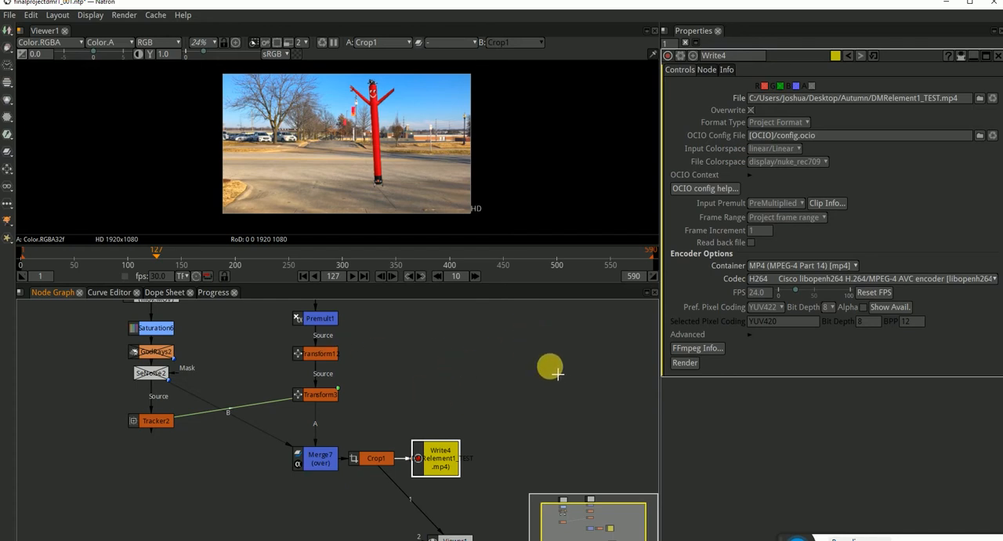
pyautogui.click(686, 366)
pyautogui.click(492, 378)
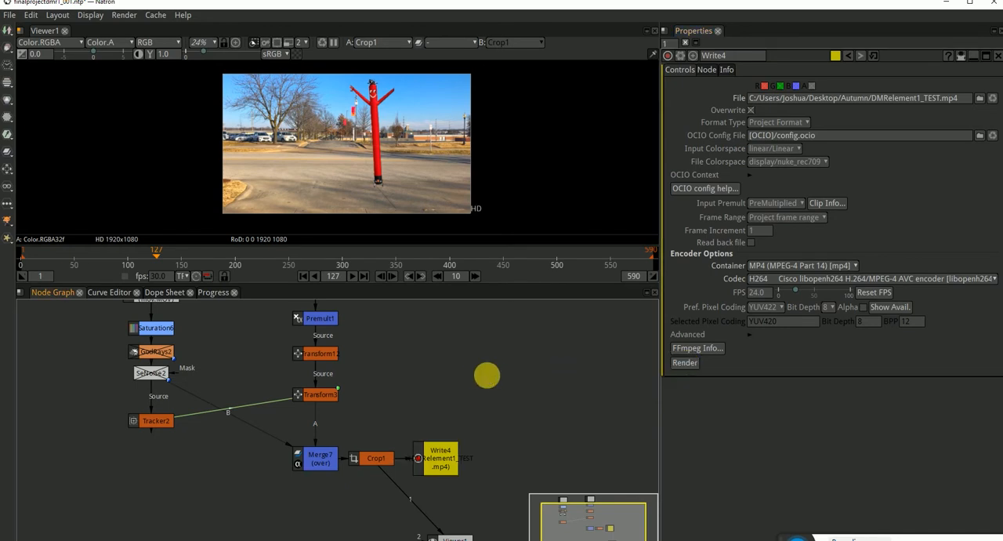
pyautogui.press('s')
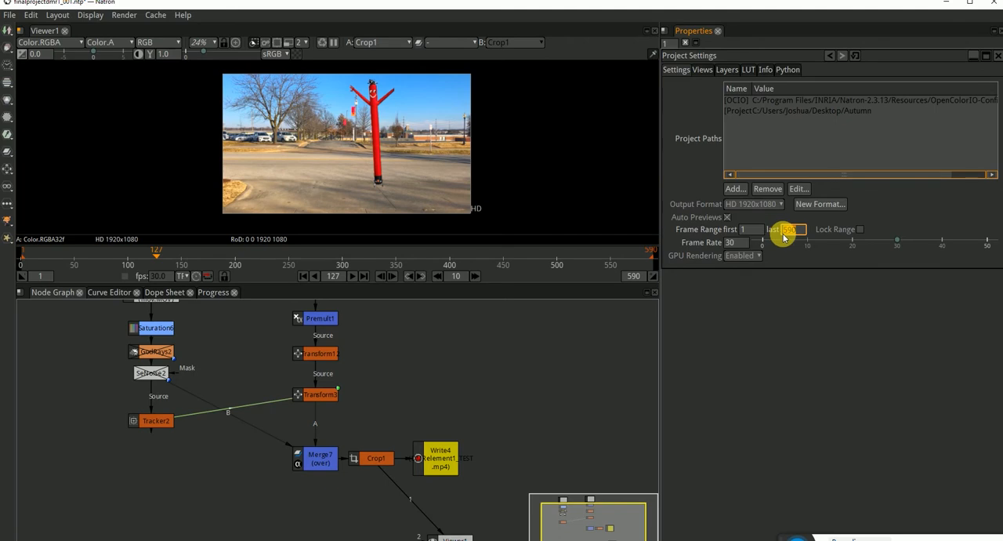
pyautogui.write('50')
pyautogui.press('Return')
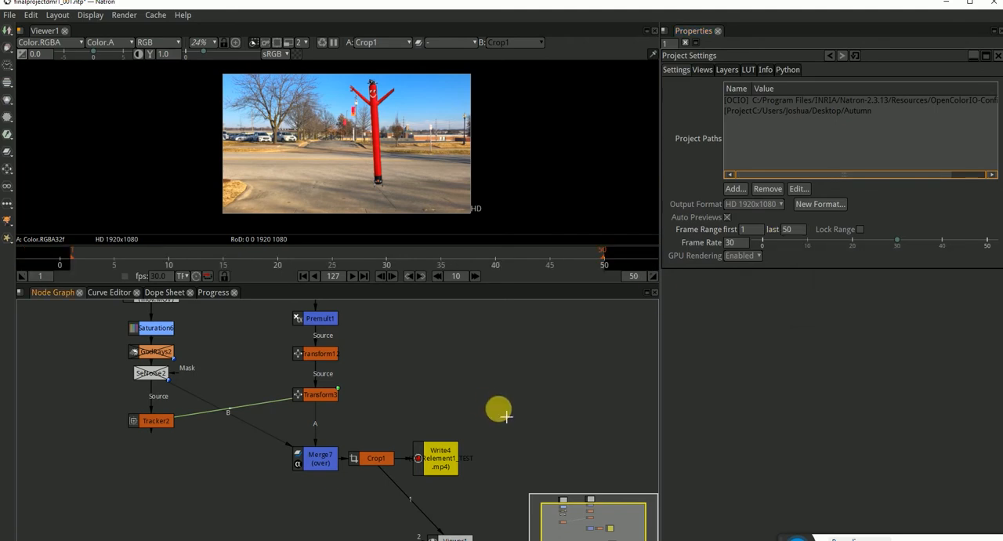
# Render Write4 to DMRelement1_TEST.mp4 and display the render progress.
pyautogui.click(379, 460)
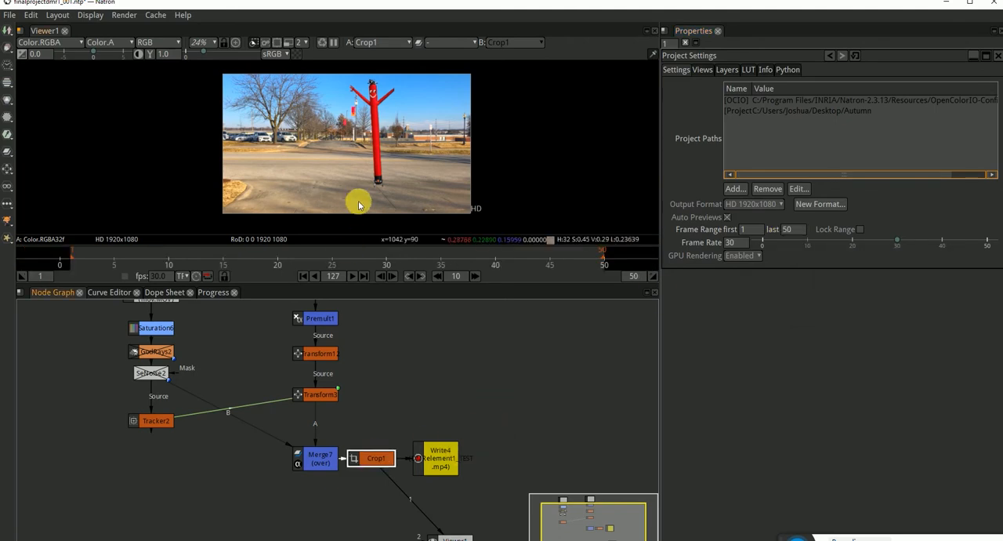
pyautogui.click(441, 461)
pyautogui.click(548, 410)
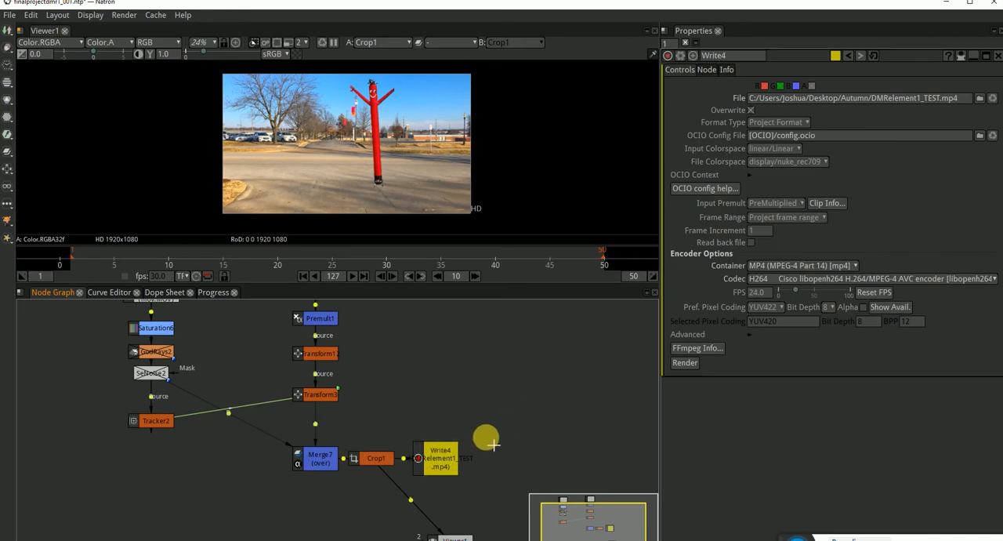
pyautogui.click(442, 459)
pyautogui.click(550, 382)
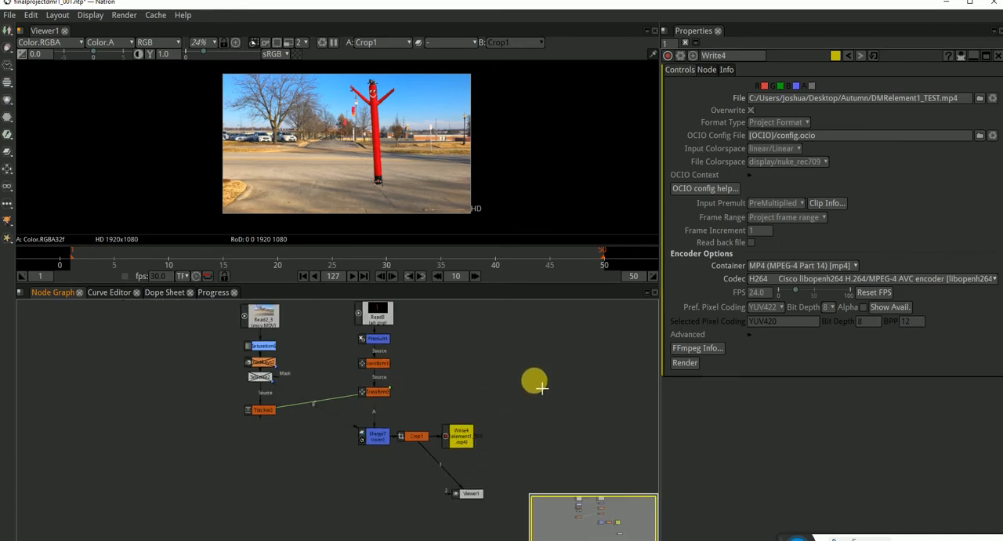
pyautogui.click(429, 462)
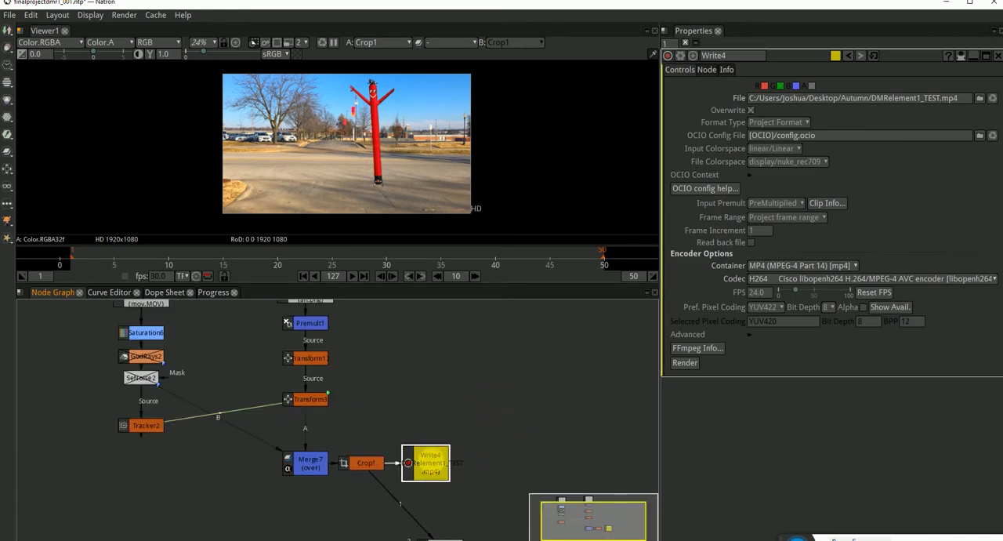
pyautogui.click(684, 363)
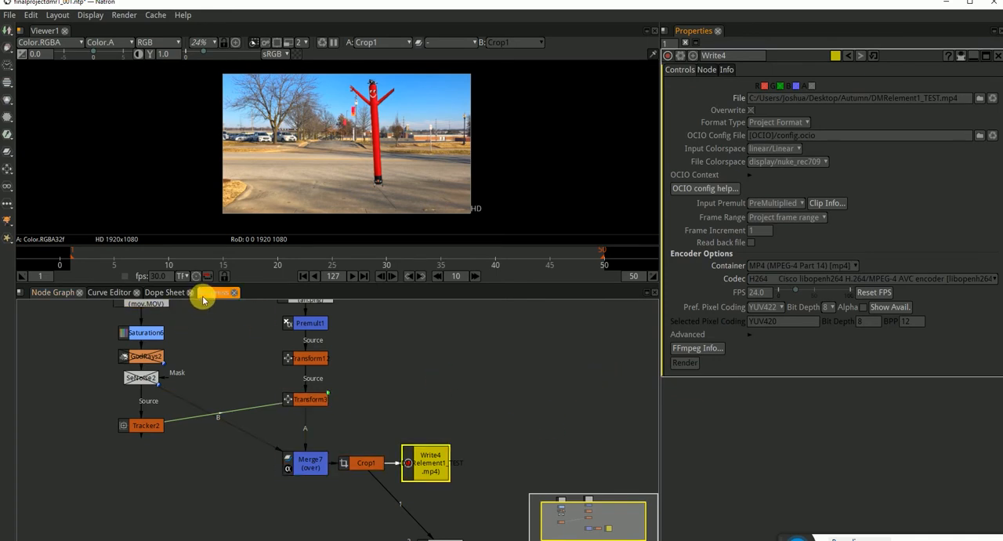
pyautogui.click(210, 292)
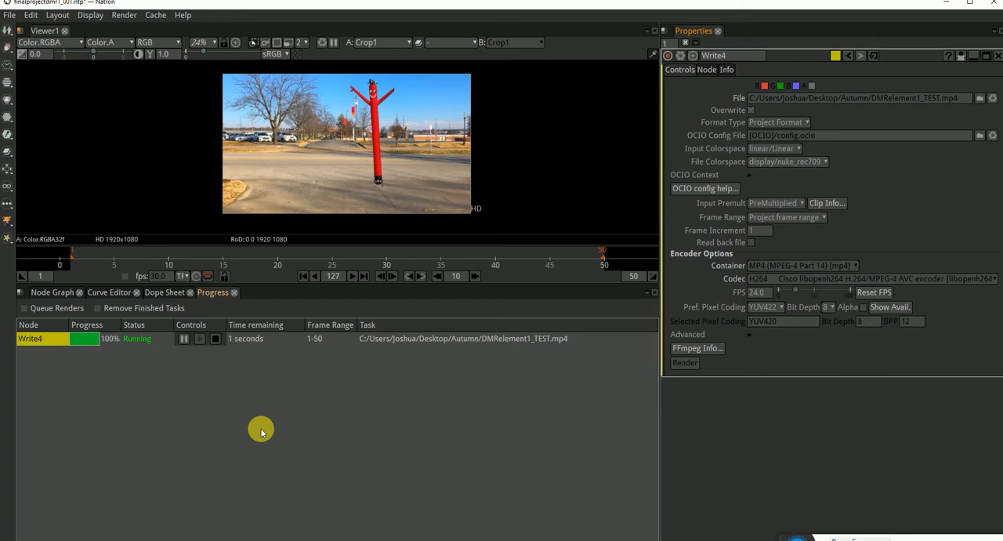
# Play the rendered DMRelement1_TEST video from the Autumn folder, close the player and return to Natron.
pyautogui.click(251, 539)
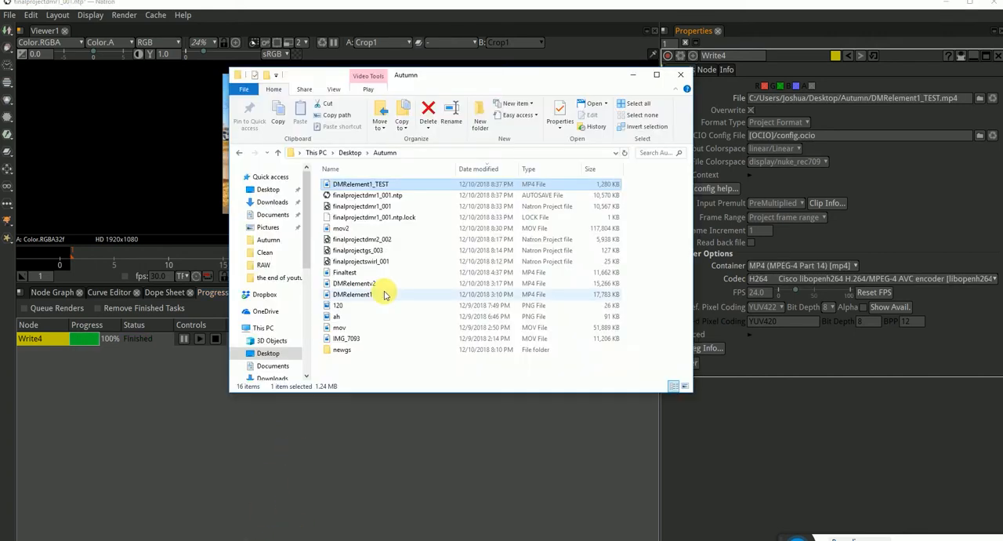
pyautogui.doubleClick(382, 185)
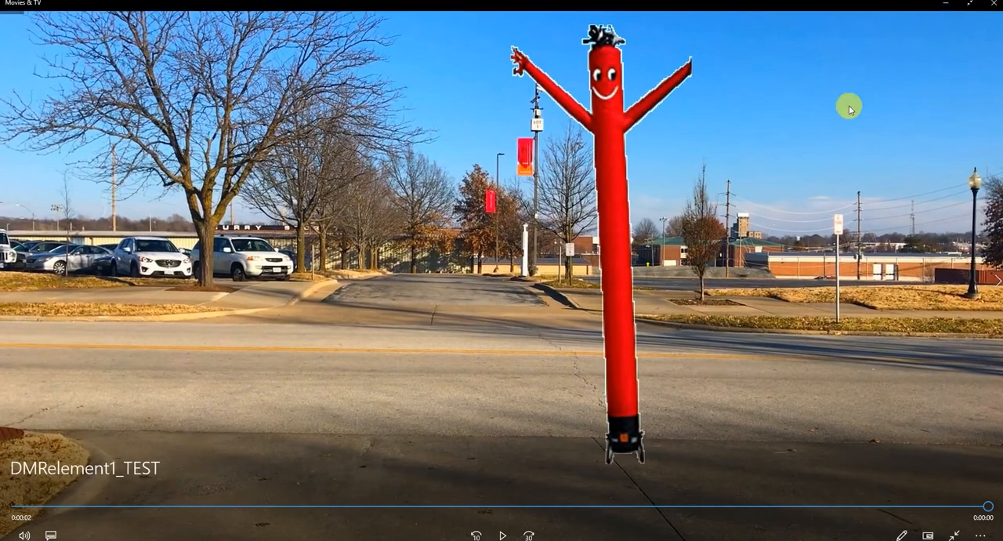
pyautogui.click(970, 5)
pyautogui.click(993, 7)
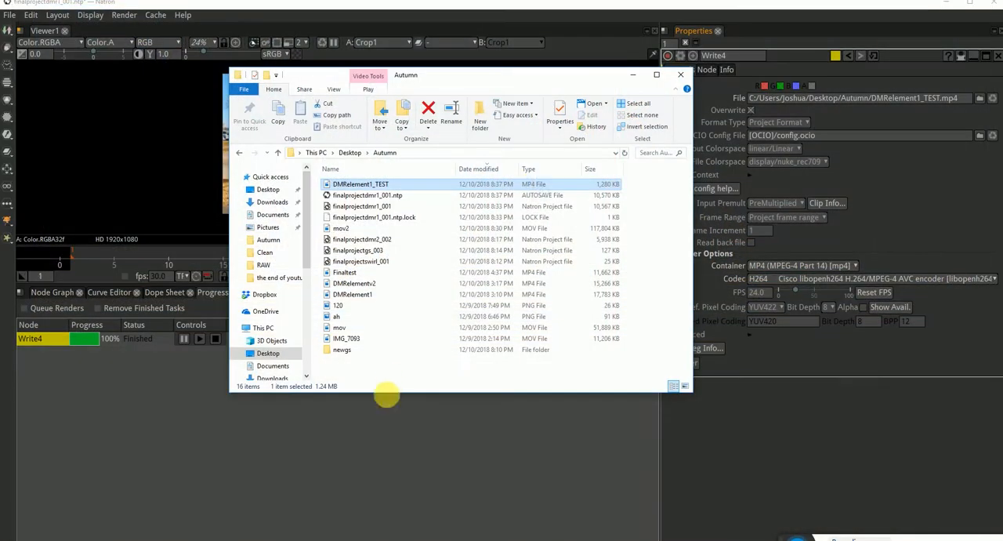
pyautogui.click(399, 427)
# Delete the DMRelement1_TEST video from the Autumn folder and return to Natron.
pyautogui.click(278, 539)
pyautogui.click(383, 183)
pyautogui.click(368, 327)
pyautogui.click(351, 184)
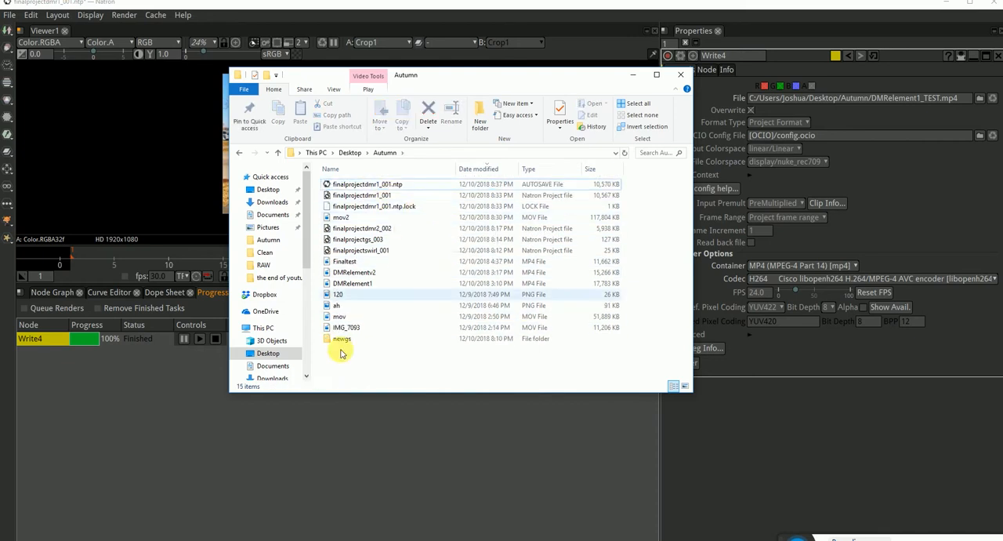
pyautogui.click(96, 351)
# Show Tracker2's track list and compare the tube man's base with the nearby track points across the frame range.
pyautogui.click(50, 292)
pyautogui.click(387, 376)
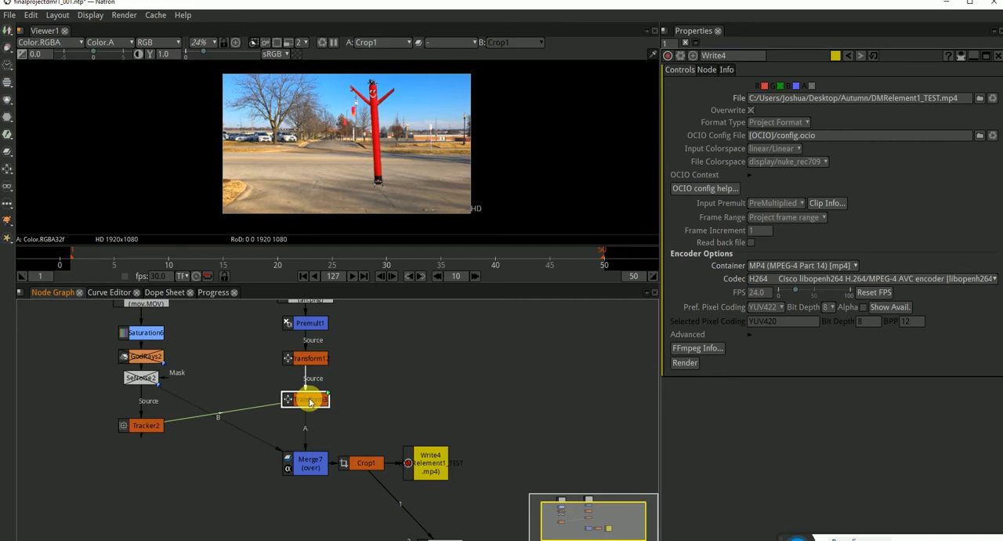
pyautogui.doubleClick(146, 425)
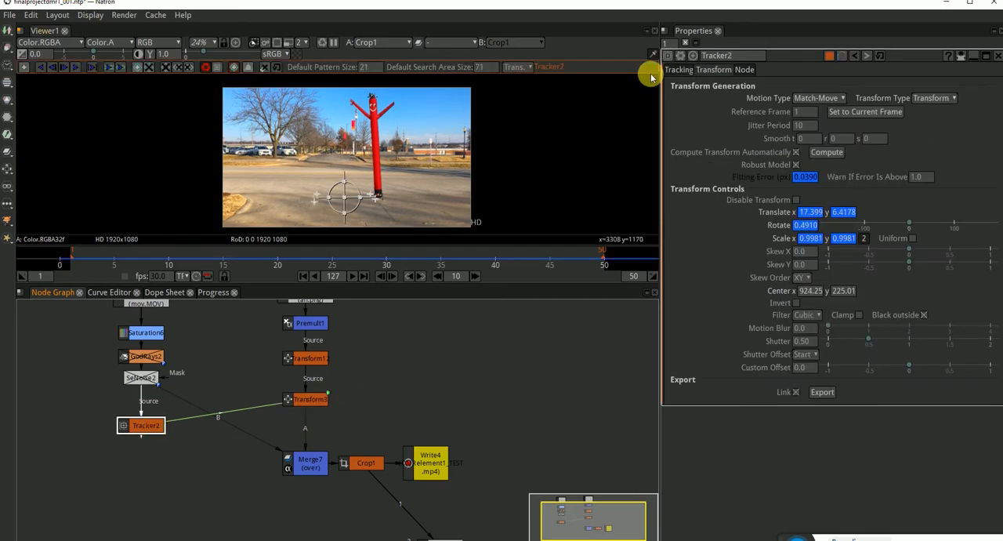
pyautogui.click(678, 70)
pyautogui.scroll(15, 362, 206)
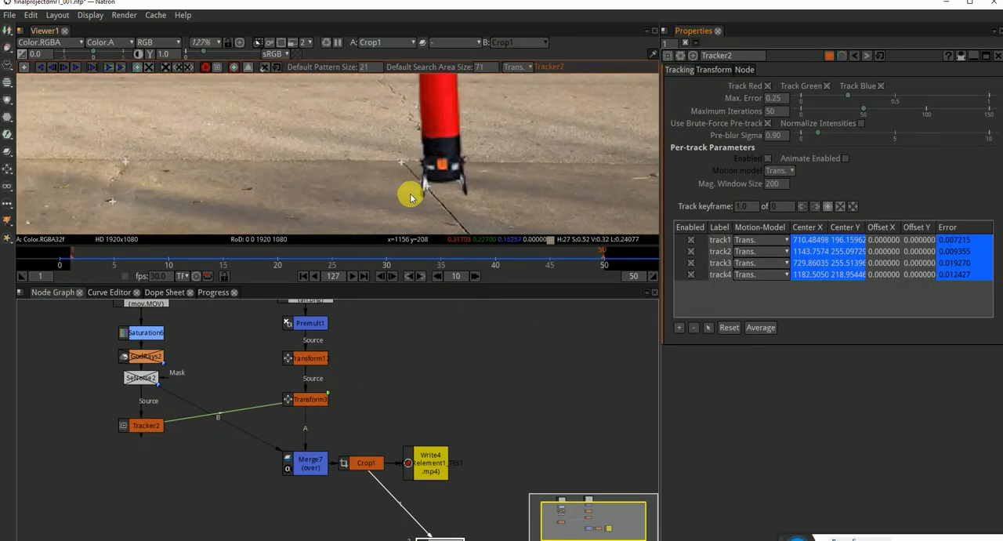
pyautogui.moveTo(291, 262); pyautogui.dragTo(373, 246)
pyautogui.moveTo(311, 162); pyautogui.dragTo(335, 83)
pyautogui.moveTo(370, 260); pyautogui.dragTo(244, 261)
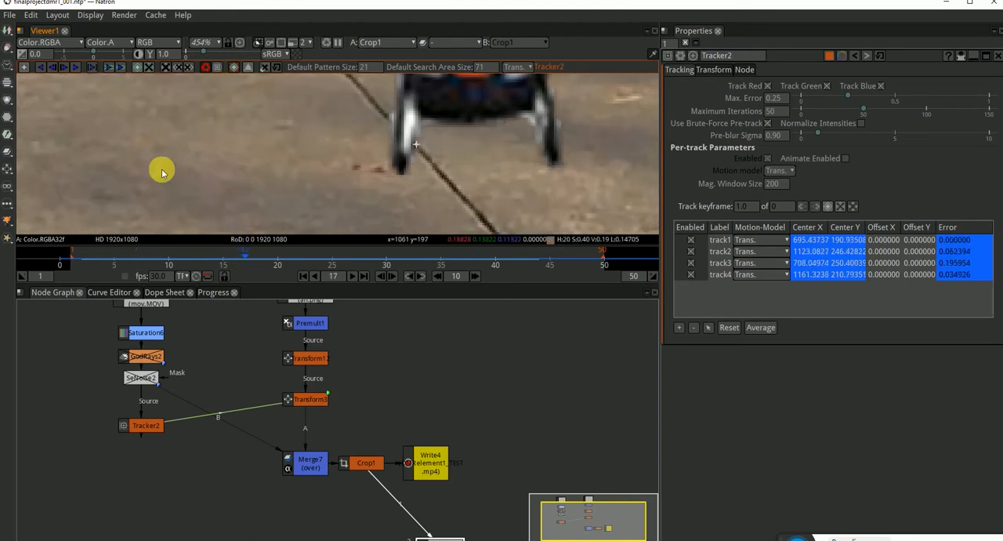
# Examine the remaining pavement track points, then check the tube man's base near the crack at frame 5.
pyautogui.moveTo(214, 202); pyautogui.dragTo(500, 179)
pyautogui.scroll(-5, 244, 150)
pyautogui.moveTo(244, 150); pyautogui.dragTo(470, 157)
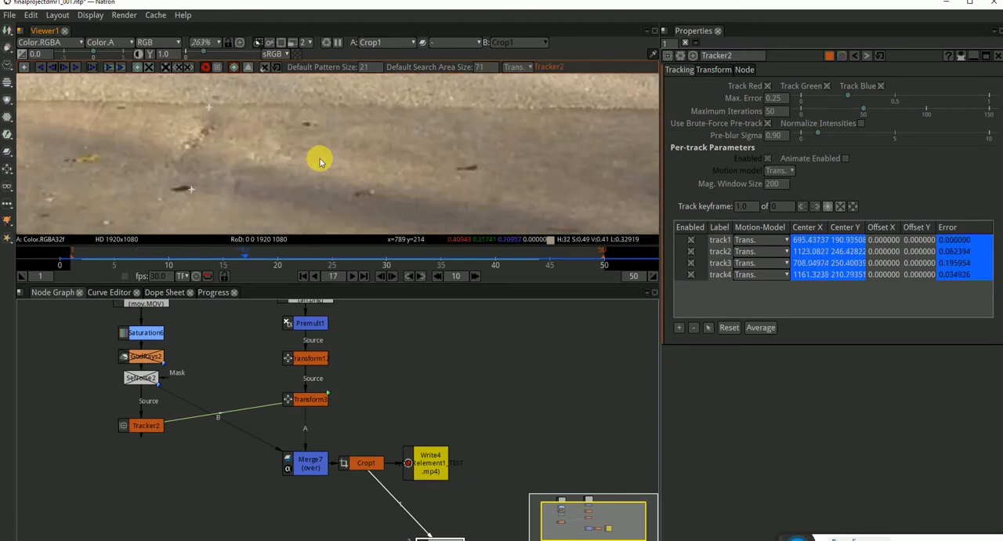
pyautogui.scroll(4, 244, 139)
pyautogui.scroll(-1, 284, 195)
pyautogui.moveTo(284, 193); pyautogui.dragTo(278, 153)
pyautogui.moveTo(254, 261); pyautogui.dragTo(112, 262)
pyautogui.scroll(-3, 419, 165)
pyautogui.moveTo(420, 197); pyautogui.dragTo(129, 168)
pyautogui.scroll(2, 342, 147)
pyautogui.moveTo(388, 149); pyautogui.dragTo(384, 172)
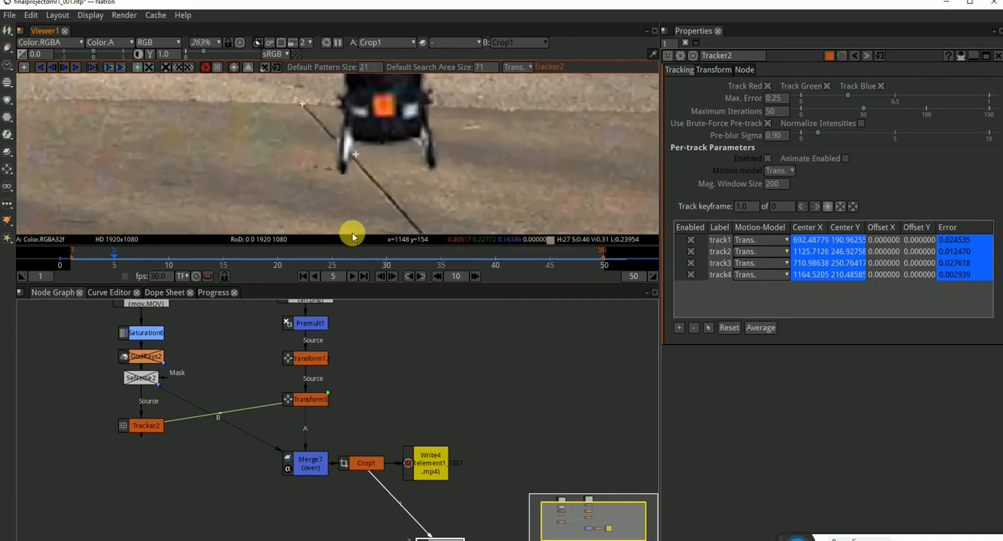
# Return to frame 1 and delete the Transform3 and Tracker2 nodes.
pyautogui.click(303, 276)
pyautogui.moveTo(381, 373); pyautogui.dragTo(269, 406)
pyautogui.press('Delete')
pyautogui.click(144, 425)
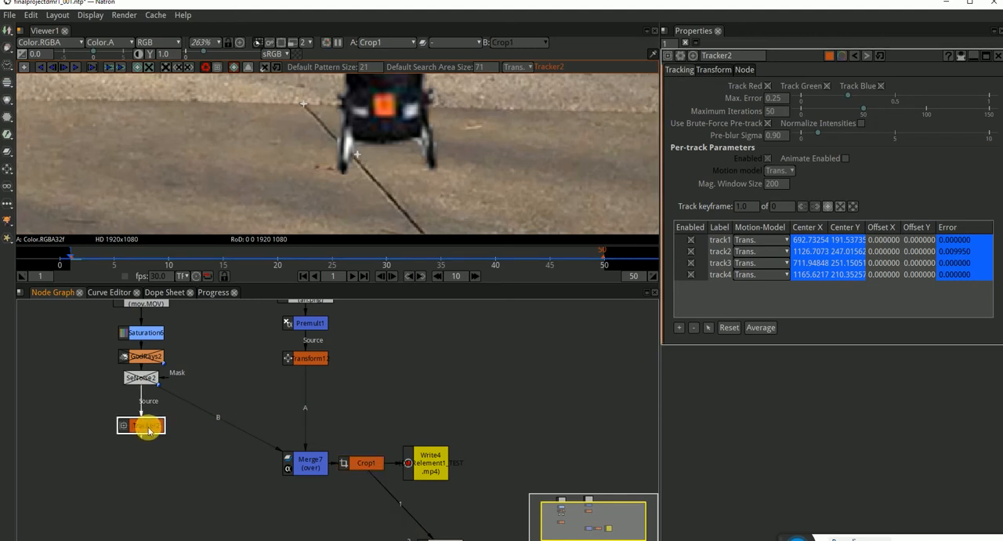
pyautogui.press('Delete')
# Delete the disabled GodRays2 and SeNoise2 nodes and connect Merge7's B input to Saturation6.
pyautogui.click(599, 293)
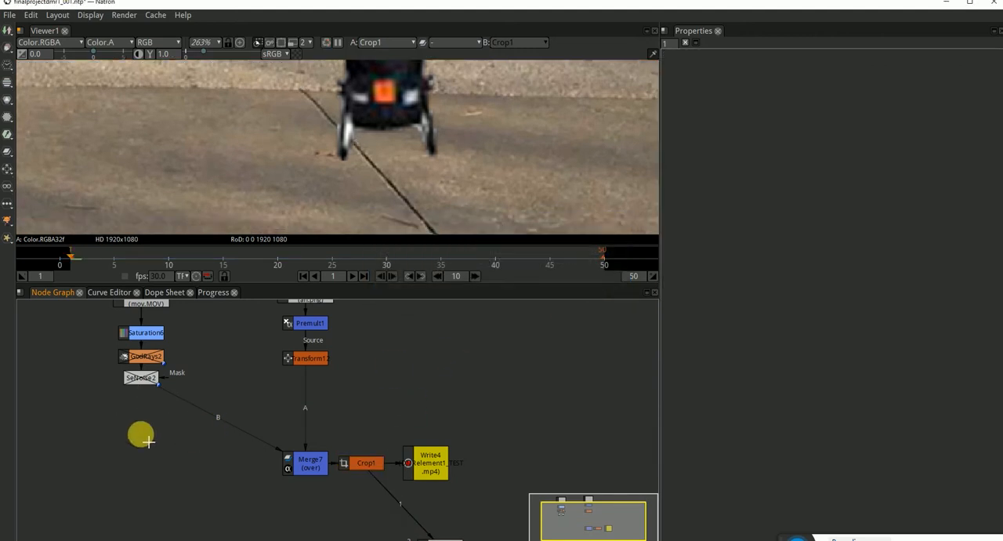
pyautogui.press('Delete')
pyautogui.click(307, 459)
pyautogui.moveTo(318, 443); pyautogui.dragTo(152, 338)
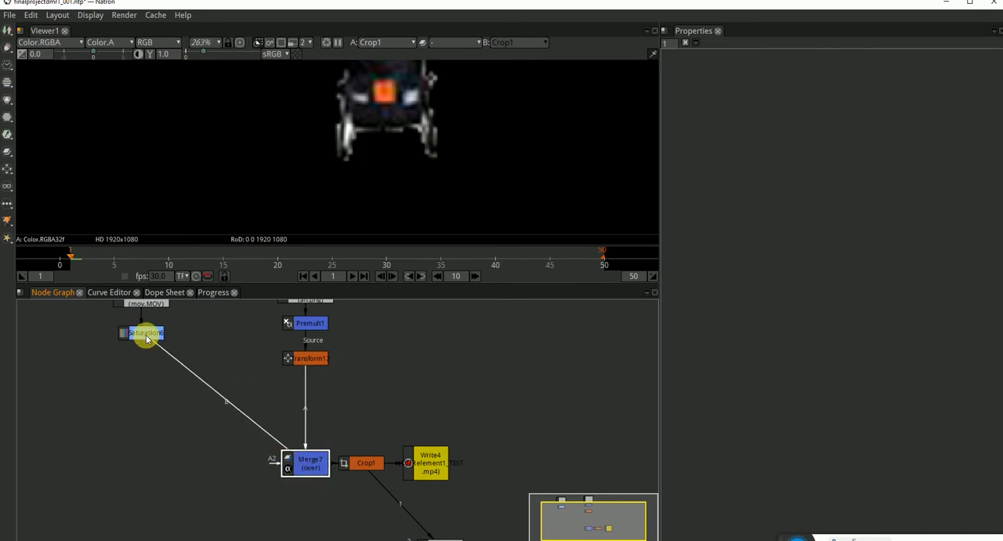
# Open Transform12's settings, then view Saturation6's output and examine the pavement around the crack.
pyautogui.doubleClick(307, 358)
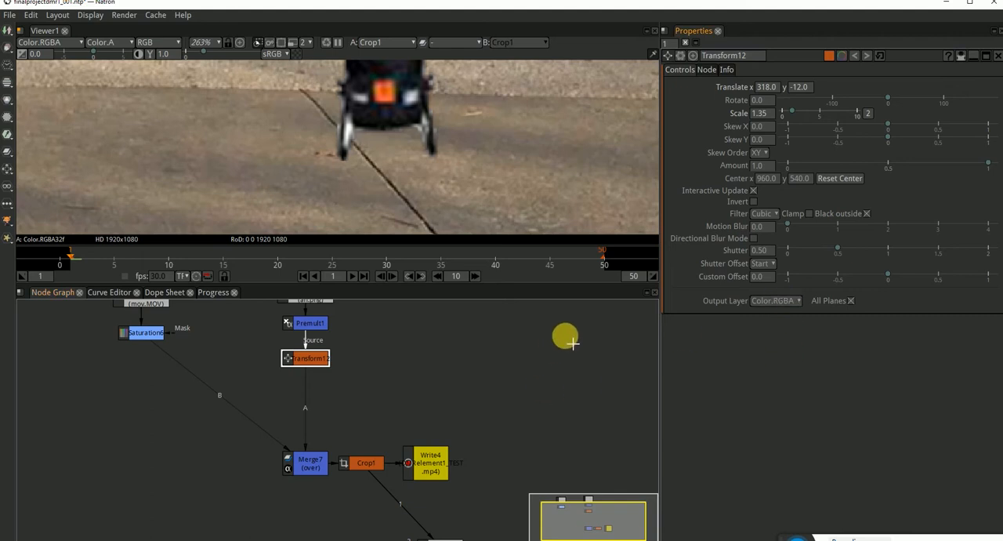
pyautogui.scroll(-4, 470, 172)
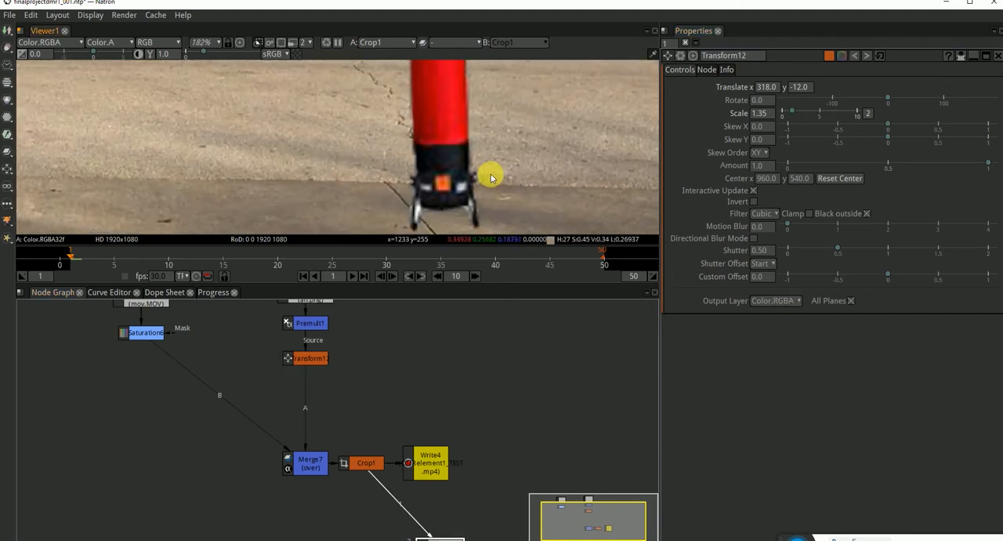
pyautogui.click(362, 384)
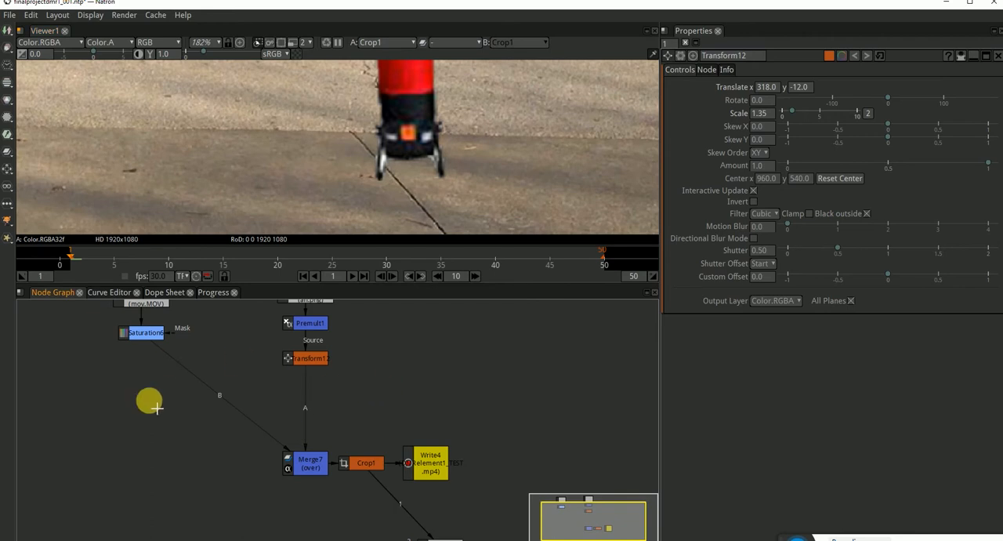
pyautogui.click(137, 333)
pyautogui.press('1')
pyautogui.scroll(-2, 392, 176)
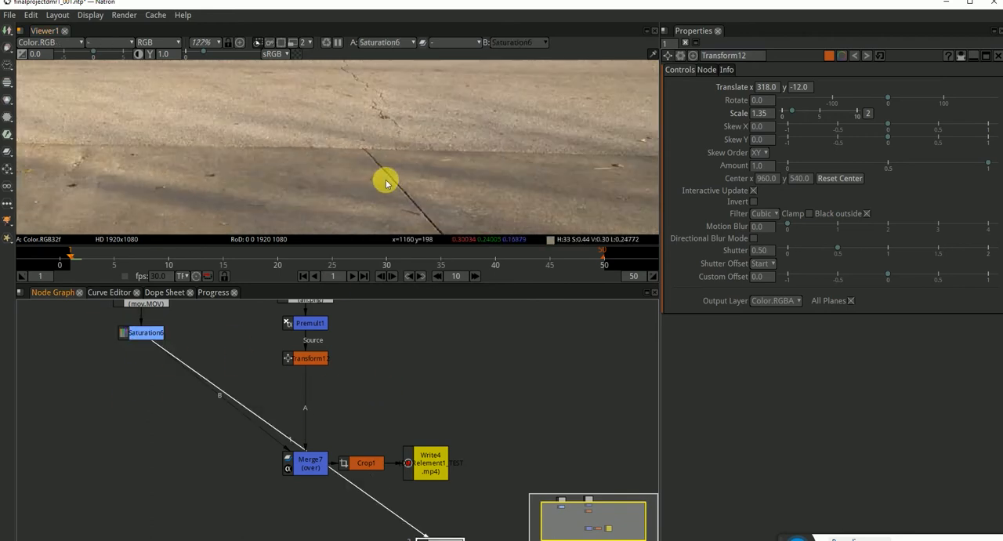
pyautogui.moveTo(431, 205); pyautogui.dragTo(411, 126)
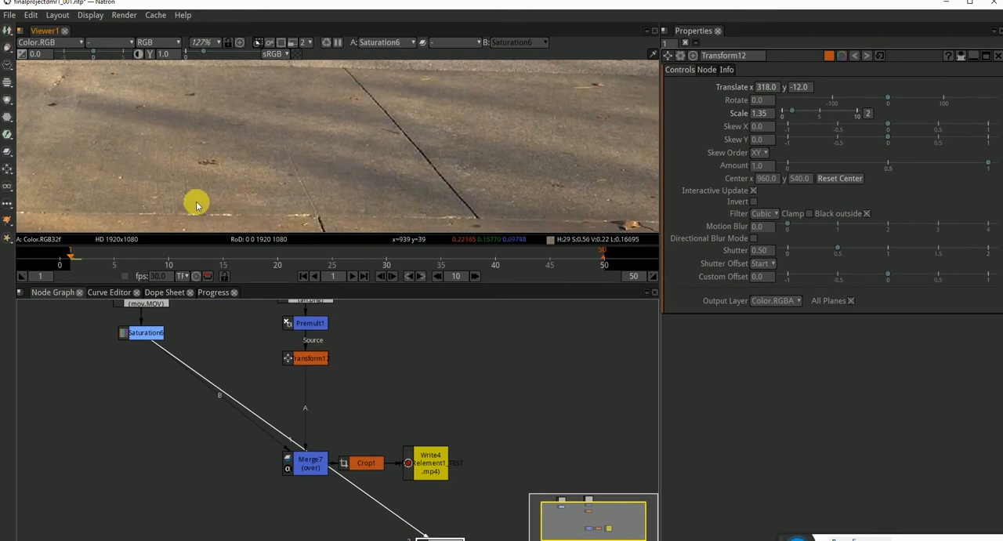
# Examine the pavement around the crack and the shadow edge for small, high-contrast spots suitable for tracking.
pyautogui.moveTo(235, 209); pyautogui.dragTo(322, 186)
pyautogui.scroll(5, 307, 174)
pyautogui.scroll(-4, 307, 175)
pyautogui.moveTo(285, 159); pyautogui.dragTo(411, 204)
pyautogui.scroll(10, 261, 159)
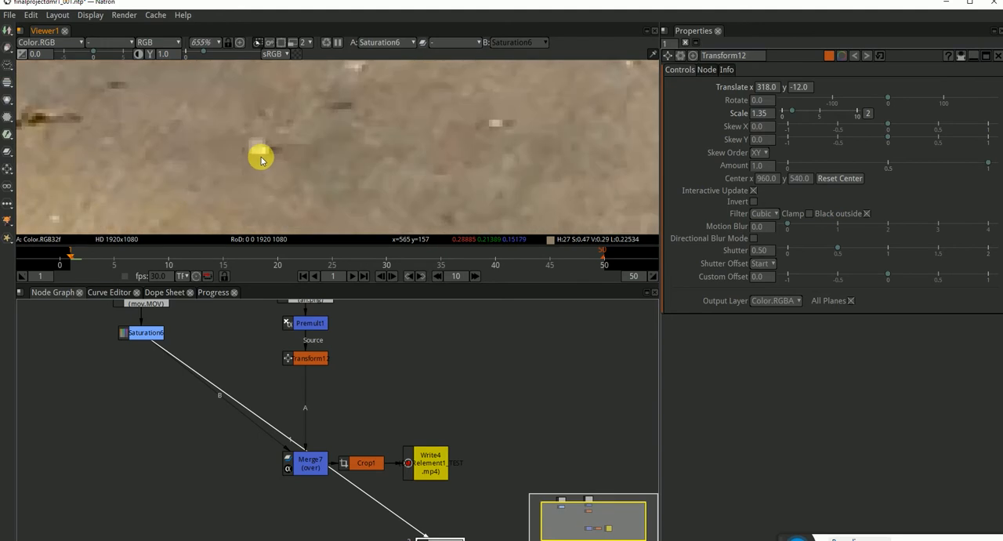
pyautogui.scroll(-8, 260, 155)
pyautogui.scroll(-7, 333, 172)
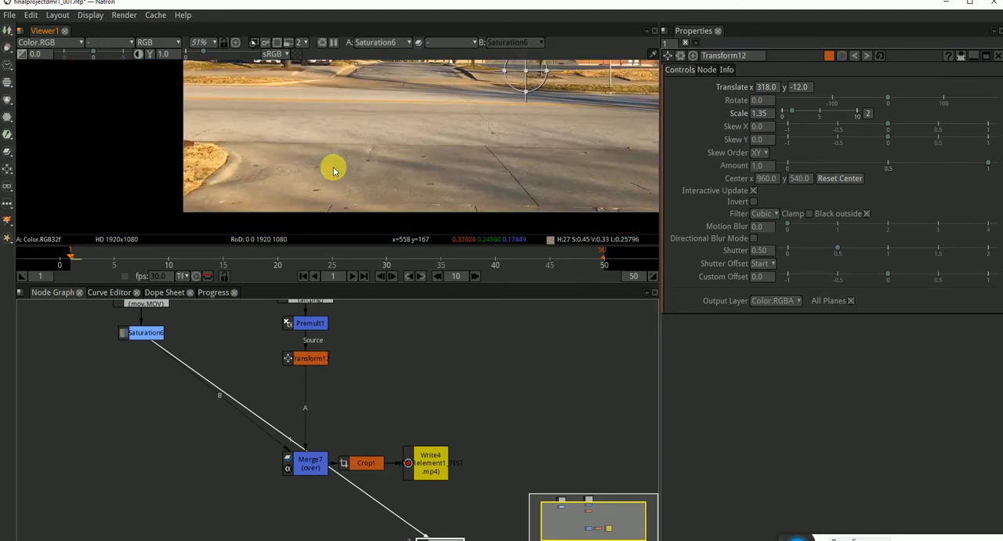
pyautogui.scroll(7, 338, 174)
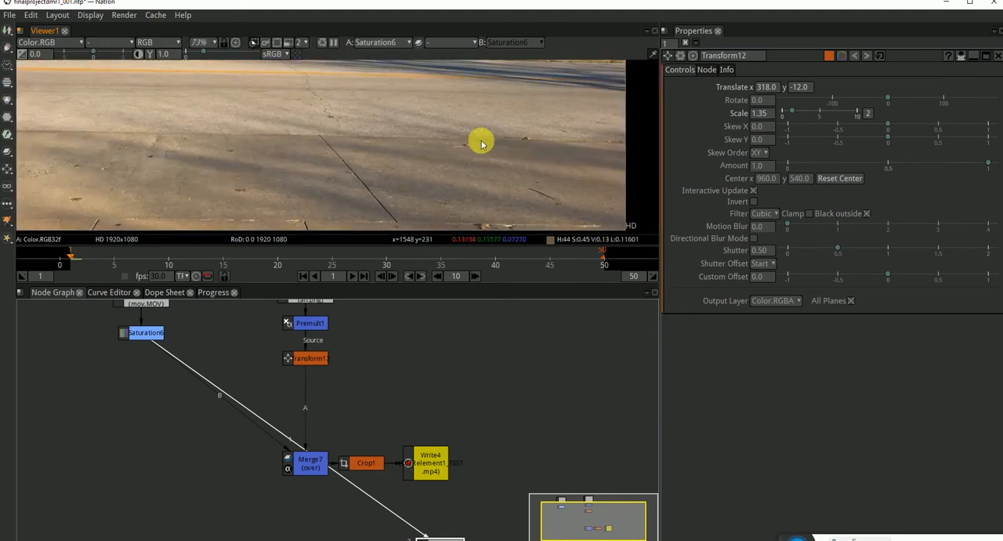
pyautogui.scroll(4, 482, 131)
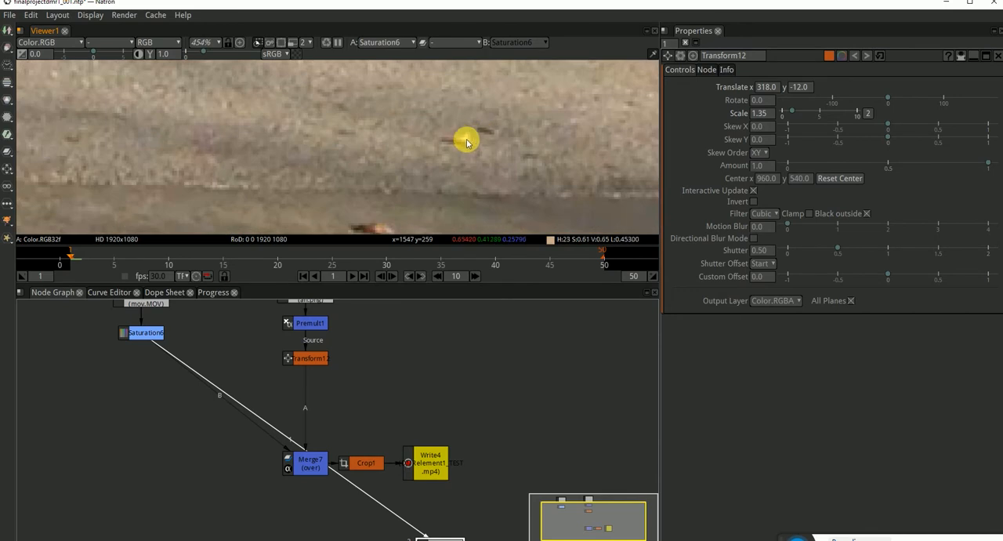
pyautogui.scroll(-8, 466, 145)
pyautogui.scroll(-2, 464, 148)
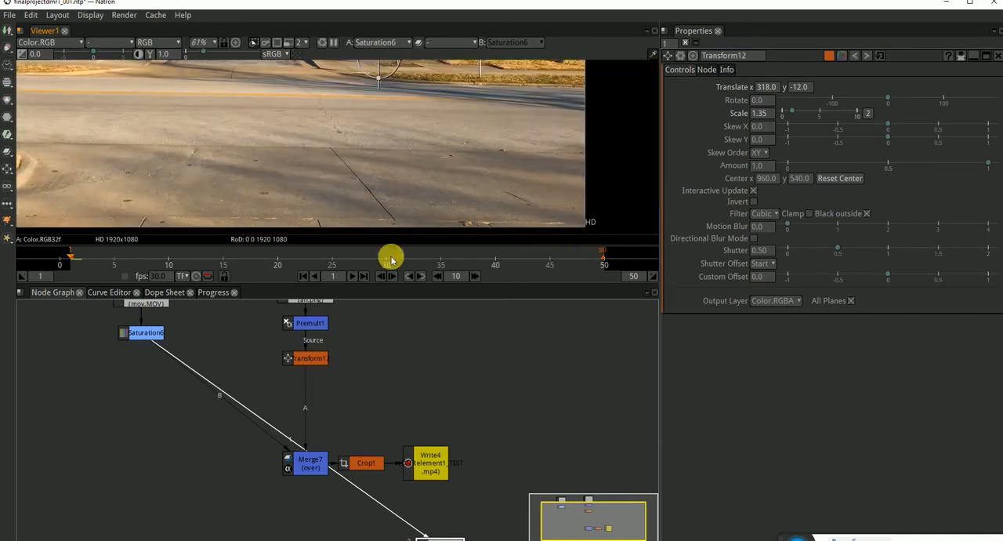
# Add a Tracker node, connect its source to Saturation6 and view its output.
pyautogui.click(166, 409)
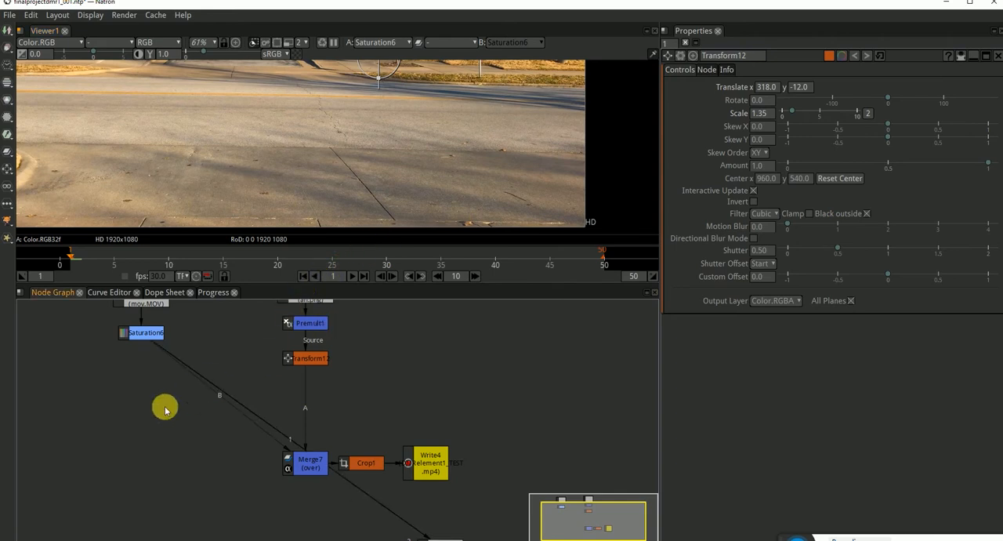
pyautogui.press('Tab')
pyautogui.write('tra')
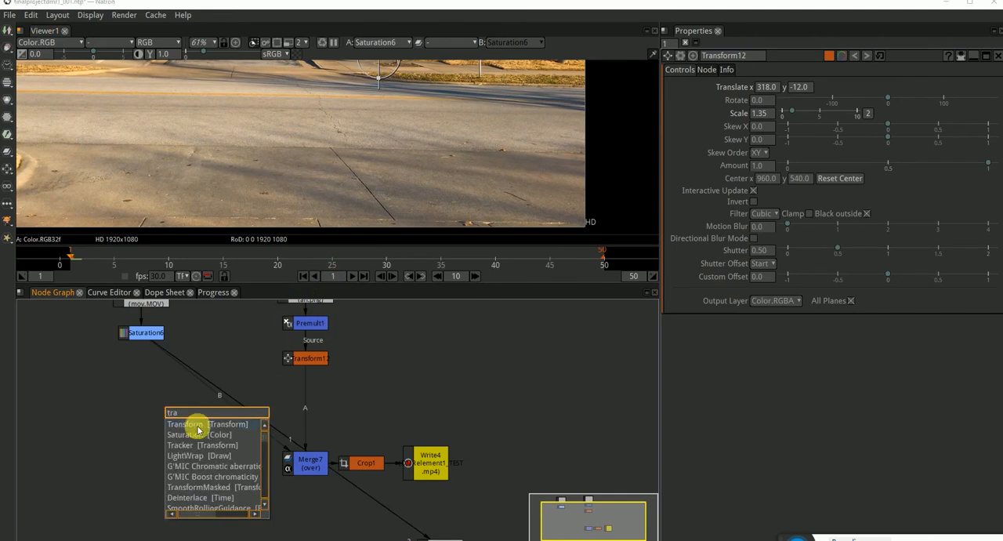
pyautogui.click(199, 445)
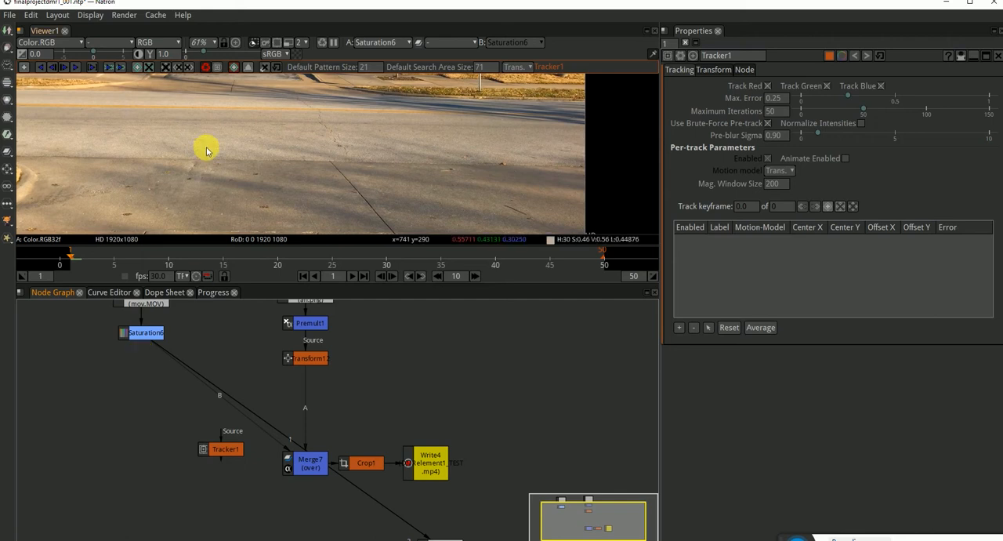
pyautogui.moveTo(221, 434); pyautogui.dragTo(149, 385)
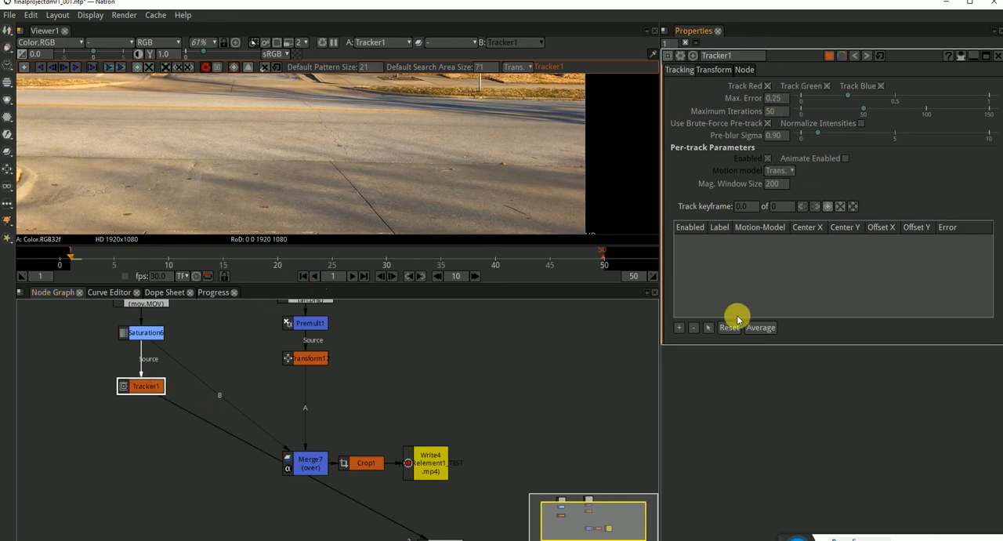
# Add a track point and move it near the small bright speck on the pavement beyond the long crack.
pyautogui.click(677, 329)
pyautogui.scroll(-5, 466, 154)
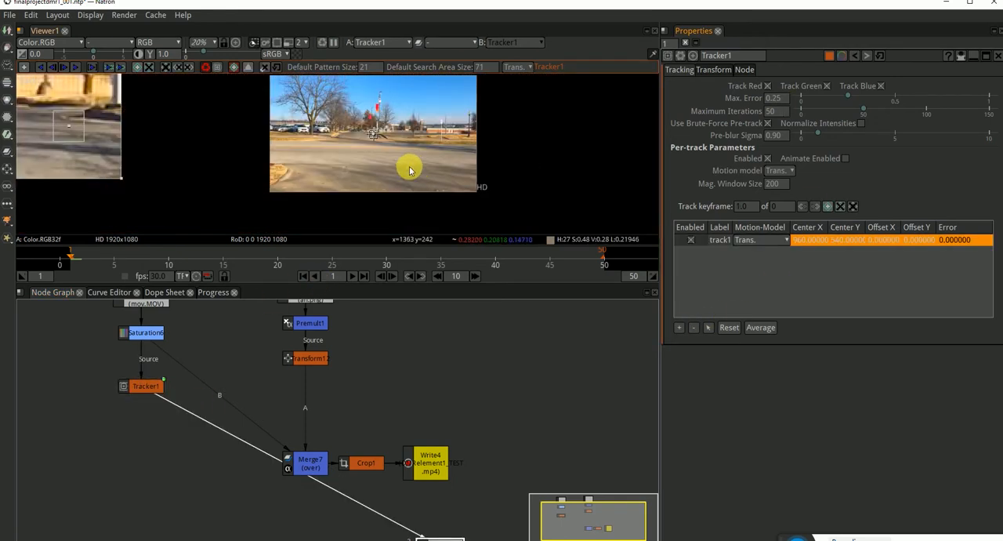
pyautogui.scroll(6, 381, 110)
pyautogui.moveTo(376, 100)
pyautogui.mouseDown()
pyautogui.moveTo(416, 128)
pyautogui.moveTo(529, 171)
pyautogui.mouseUp()
pyautogui.scroll(15, 527, 172)
pyautogui.scroll(3, 528, 173)
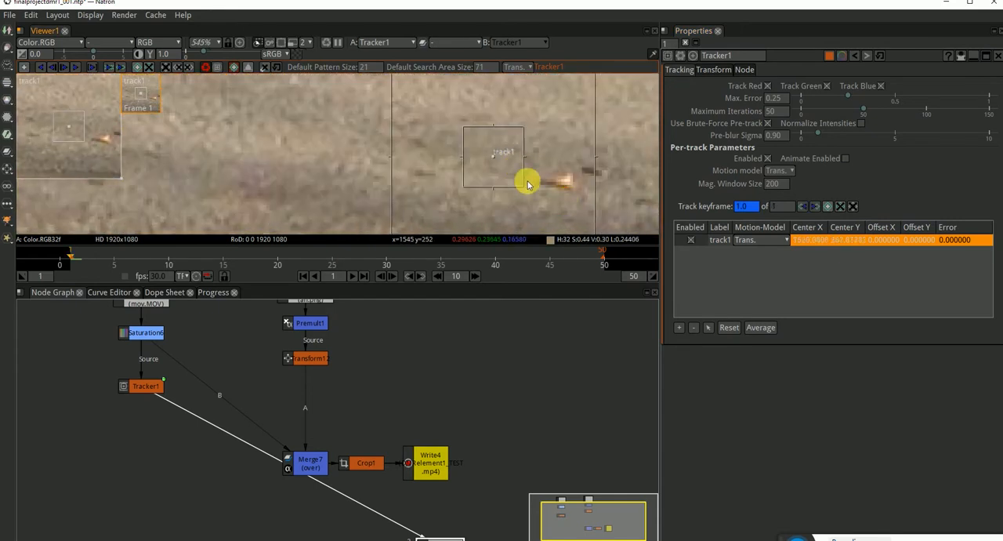
# Center track1 on the bright speck and shrink its pattern box tightly around it.
pyautogui.moveTo(569, 201); pyautogui.dragTo(458, 166)
pyautogui.moveTo(393, 125); pyautogui.dragTo(469, 149)
pyautogui.scroll(4, 463, 149)
pyautogui.moveTo(529, 150)
pyautogui.mouseDown()
pyautogui.moveTo(463, 148)
pyautogui.moveTo(467, 122)
pyautogui.mouseUp()
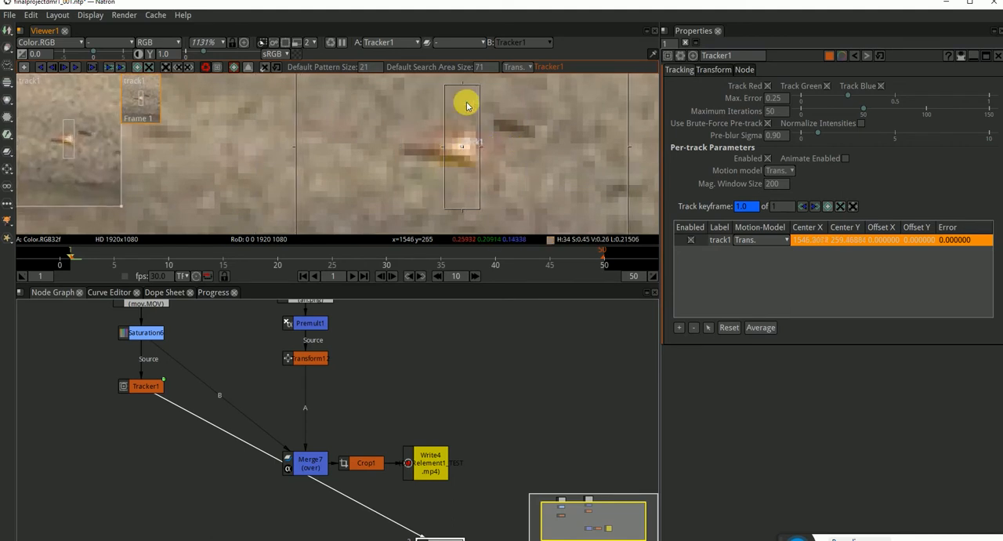
pyautogui.moveTo(461, 84); pyautogui.dragTo(461, 131)
# Track the point forward to the end of the timeline and check its position at frame 40.
pyautogui.scroll(-9, 484, 165)
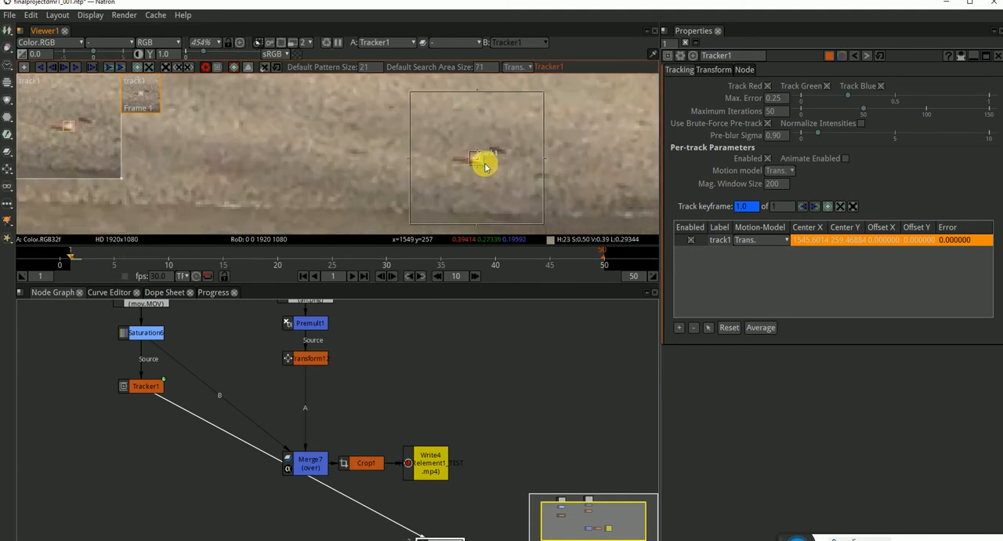
pyautogui.scroll(-3, 495, 175)
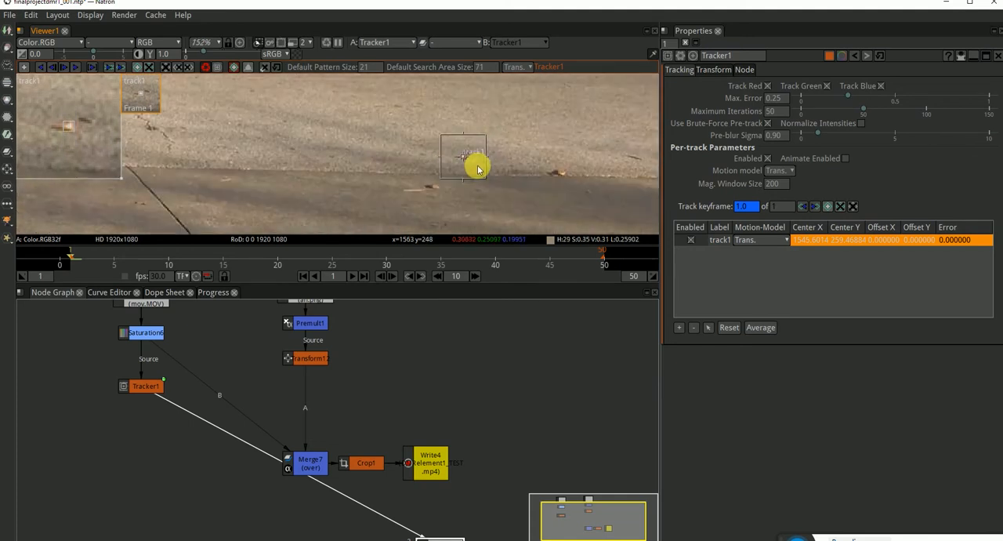
pyautogui.click(73, 69)
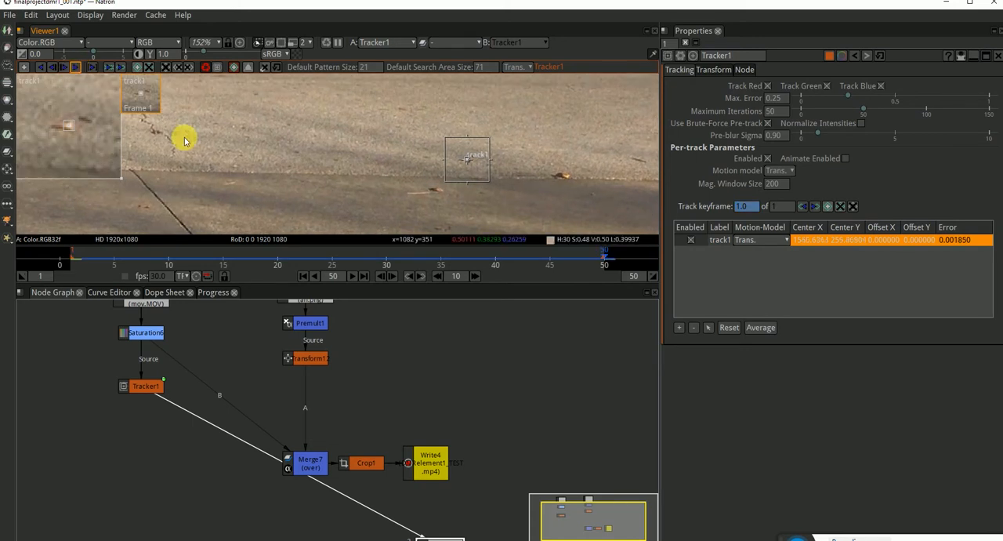
pyautogui.scroll(12, 493, 175)
pyautogui.moveTo(531, 253); pyautogui.dragTo(493, 266)
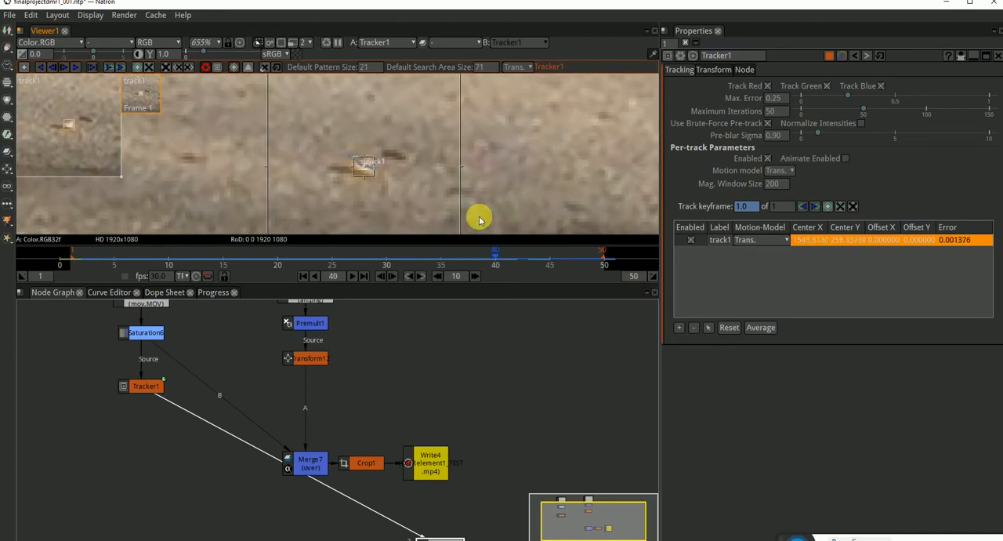
pyautogui.scroll(-15, 475, 165)
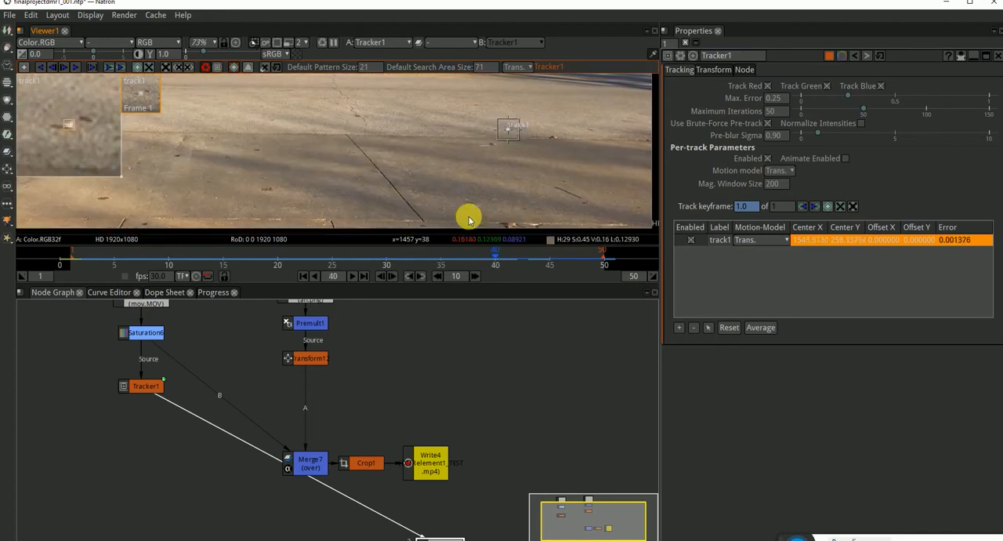
# Set Tracker1's motion type to Match-Move and its transform type to Transform.
pyautogui.click(748, 243)
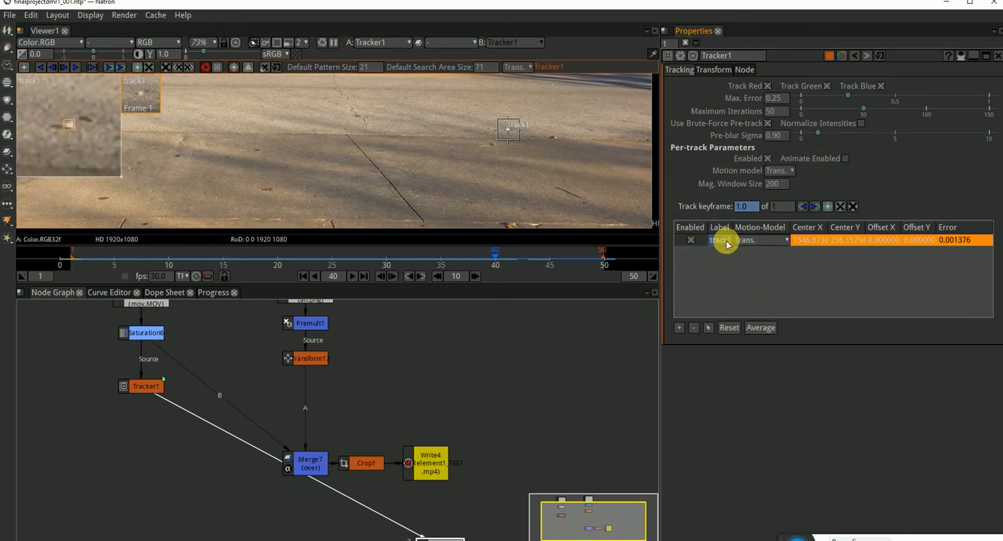
pyautogui.click(713, 69)
pyautogui.click(807, 98)
pyautogui.click(835, 135)
pyautogui.click(932, 98)
pyautogui.click(931, 100)
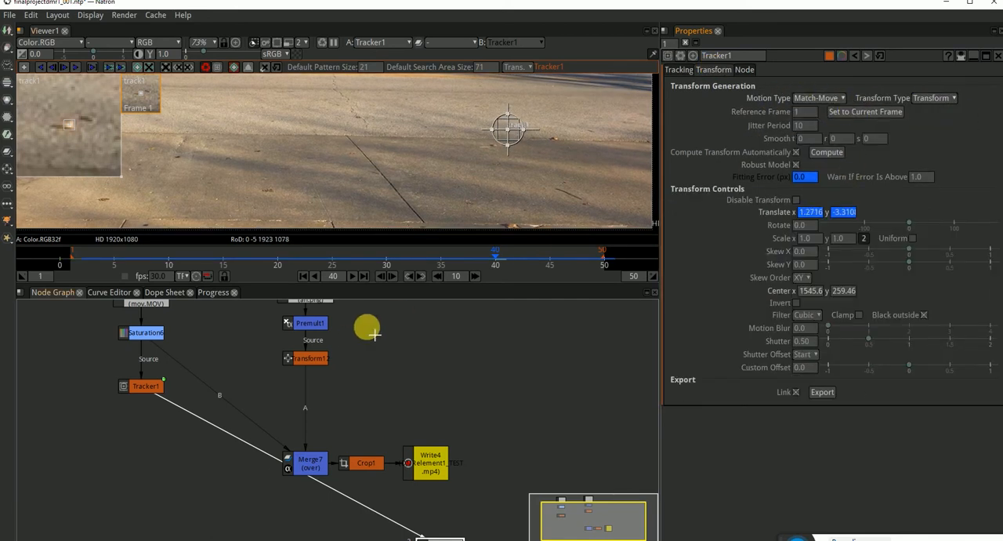
# Set Tracker1's reference frame to frame 2 and export the linked match-move transform.
pyautogui.click(303, 276)
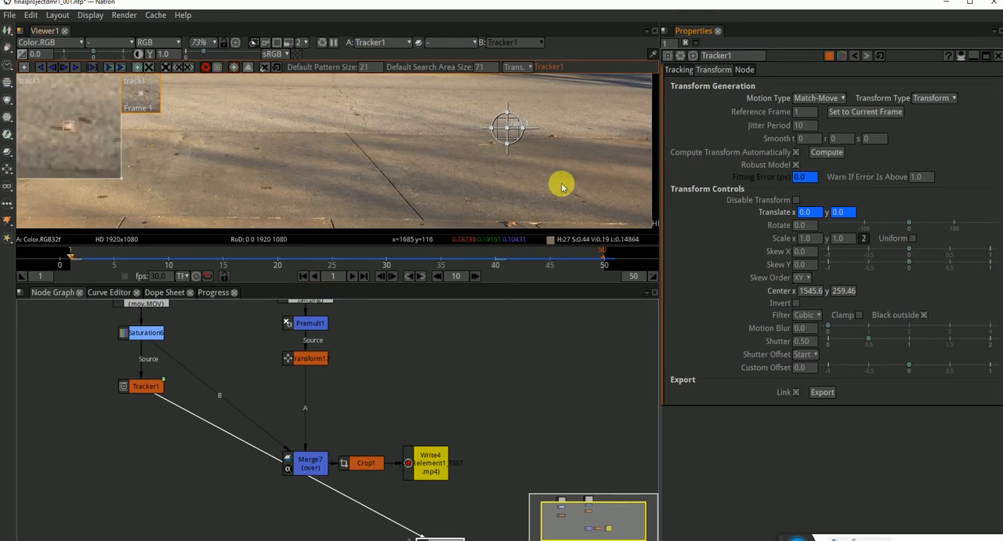
pyautogui.scroll(10, 532, 110)
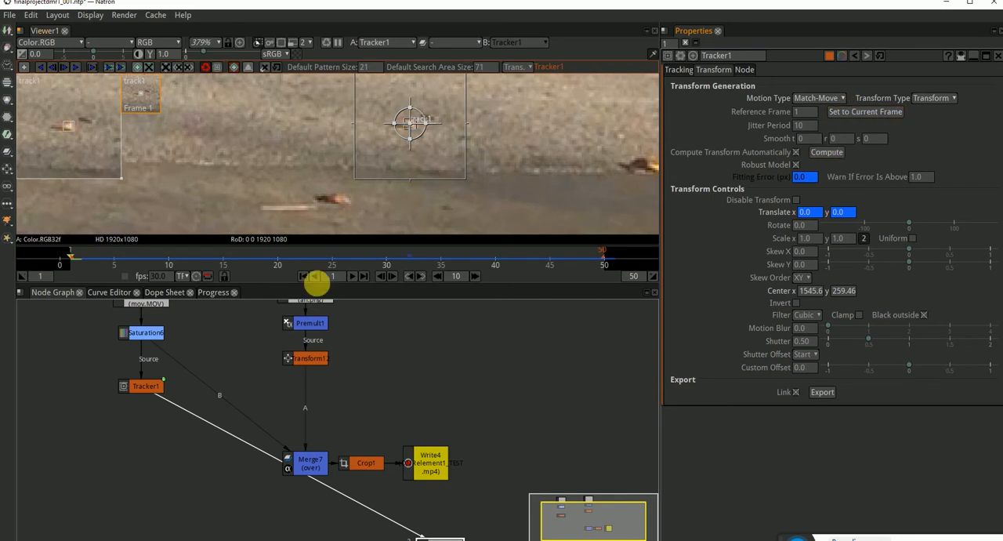
pyautogui.click(82, 263)
pyautogui.click(862, 112)
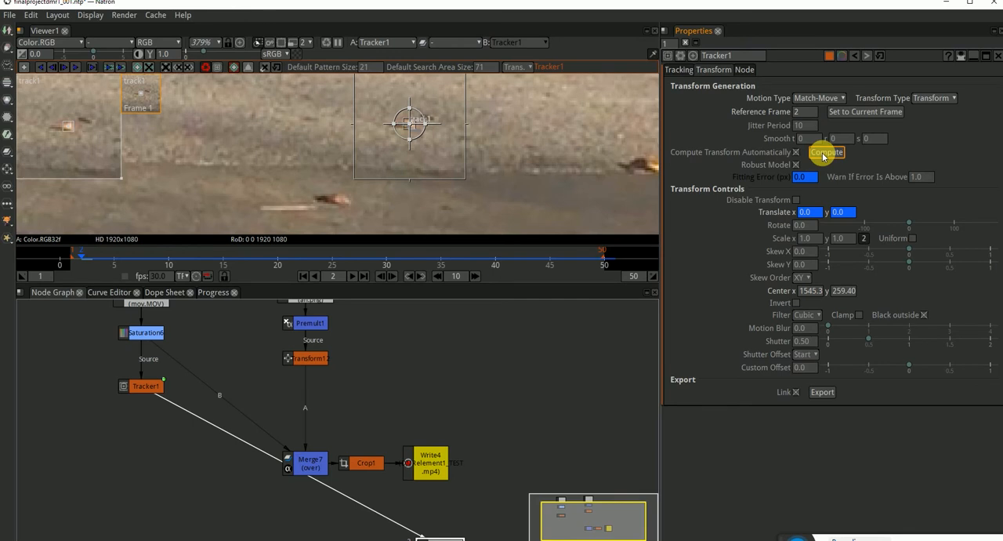
pyautogui.click(822, 394)
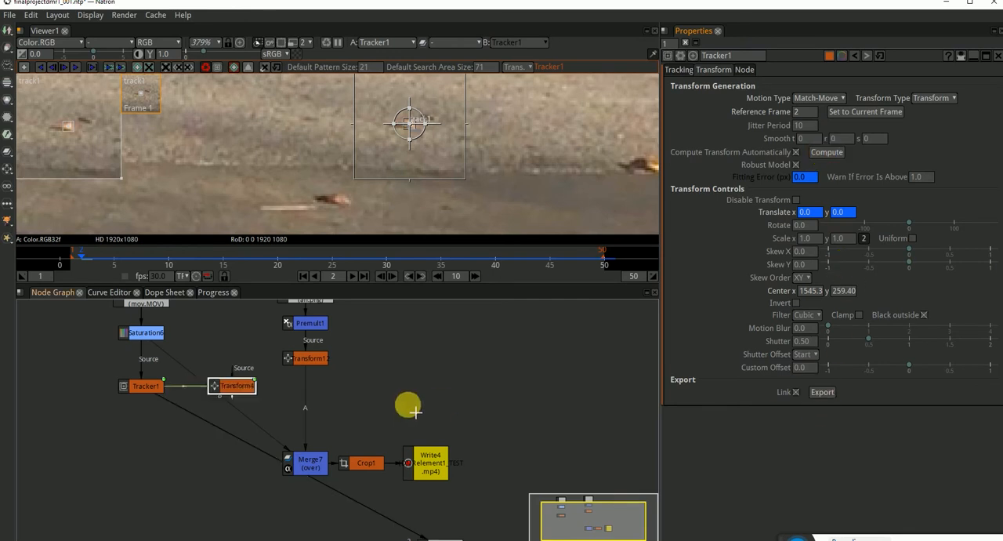
# Insert the exported Transform node between Transform12 and Merge7, then view Merge7's output.
pyautogui.moveTo(253, 384); pyautogui.dragTo(286, 396)
pyautogui.moveTo(309, 441); pyautogui.dragTo(312, 384)
pyautogui.click(315, 468)
pyautogui.moveTo(315, 468); pyautogui.dragTo(157, 338)
pyautogui.moveTo(229, 395); pyautogui.dragTo(311, 462)
pyautogui.scroll(-4, 431, 181)
pyautogui.scroll(-6, 432, 182)
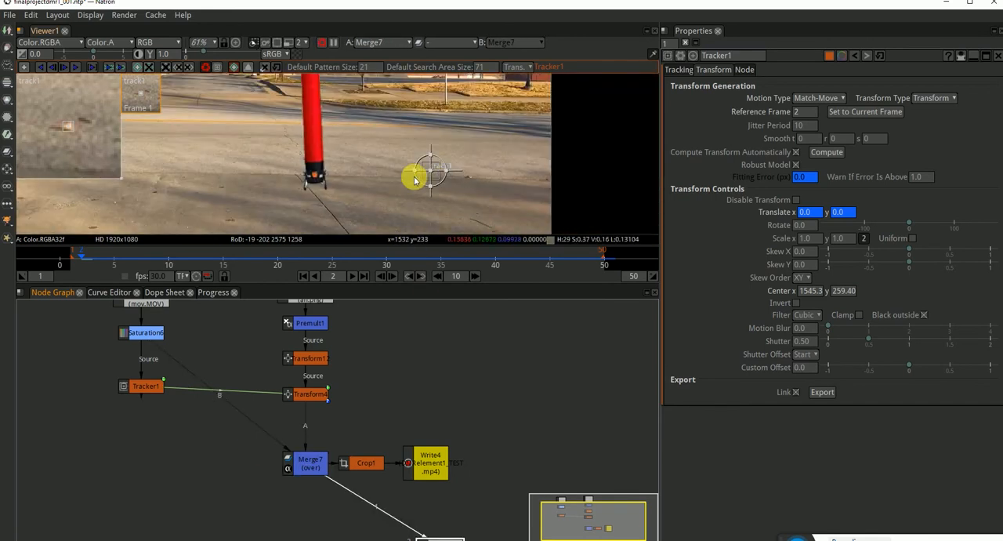
# Scrub and play the composite from frame 1, examining how the tube man's base sticks to the pavement.
pyautogui.moveTo(368, 166); pyautogui.dragTo(417, 184)
pyautogui.moveTo(289, 260); pyautogui.dragTo(450, 261)
pyautogui.click(302, 276)
pyautogui.click(352, 278)
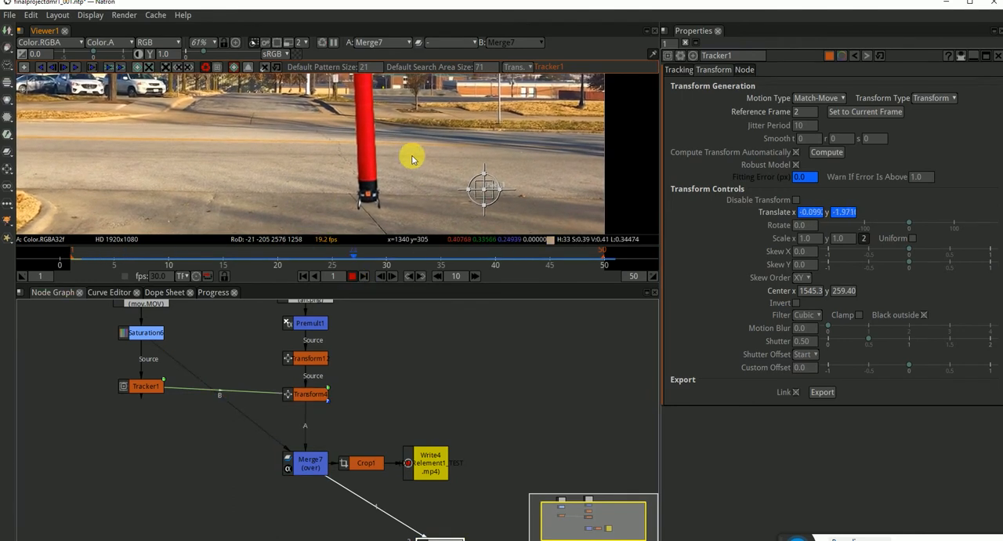
pyautogui.scroll(-6, 408, 149)
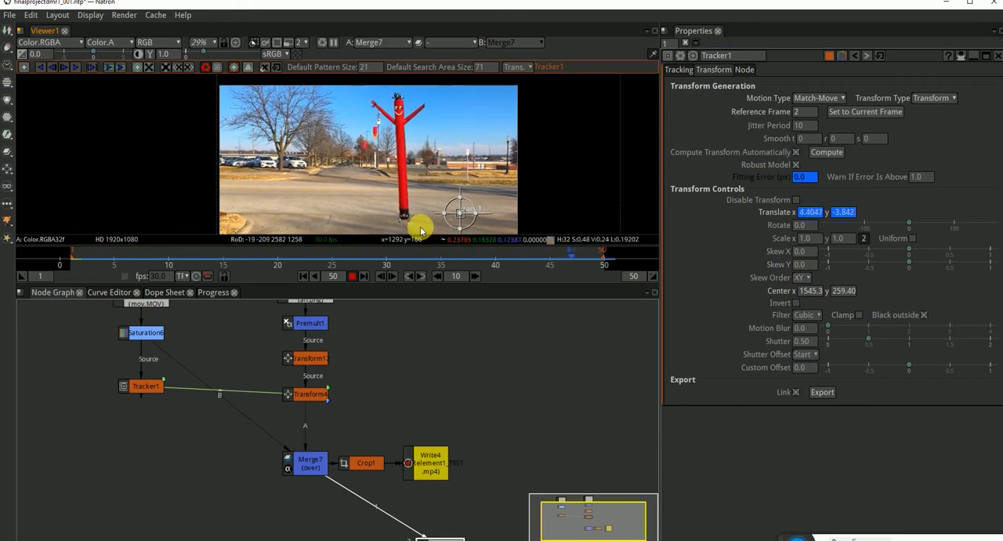
pyautogui.scroll(6, 415, 227)
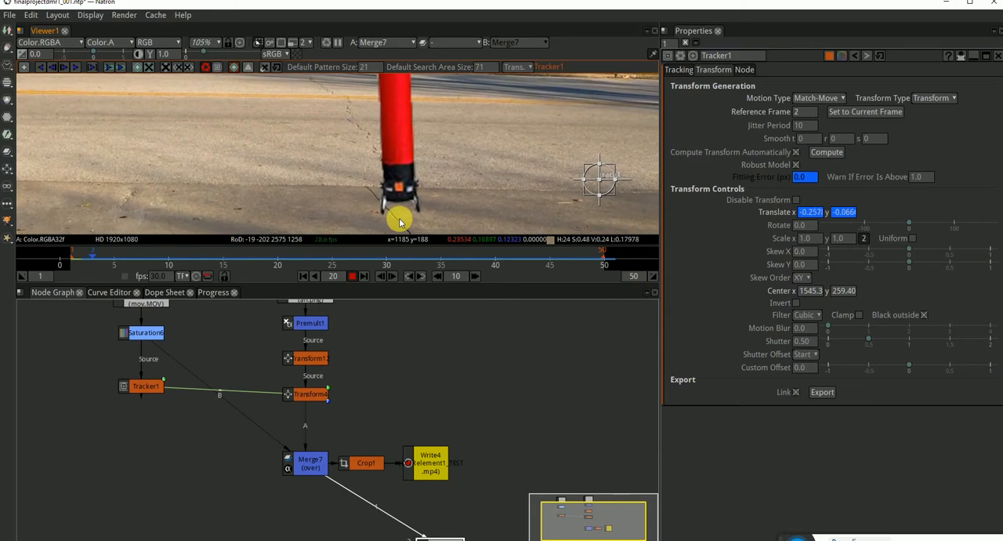
pyautogui.scroll(-6, 399, 222)
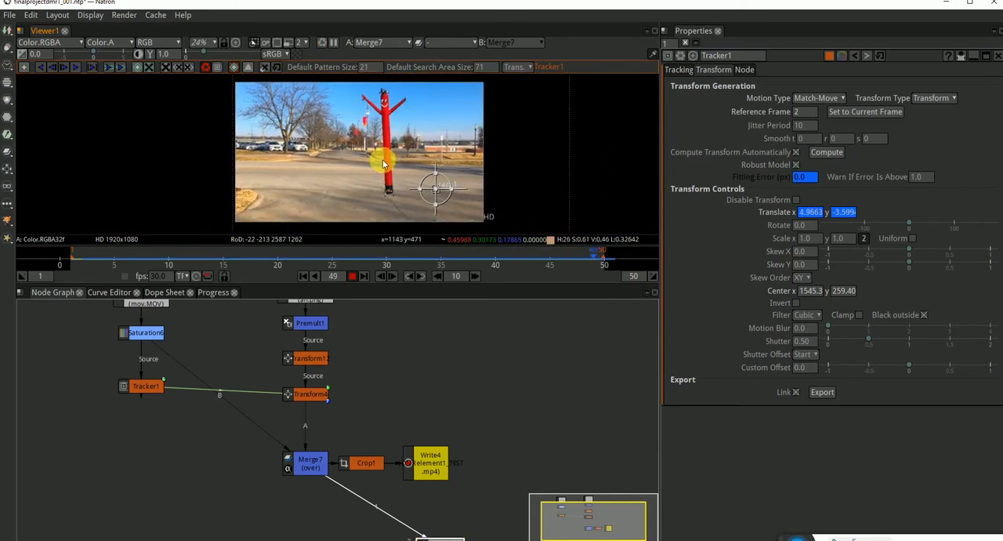
# Stop playback, close Tracker1's settings and save the project.
pyautogui.click(352, 276)
pyautogui.click(999, 57)
pyautogui.click(435, 397)
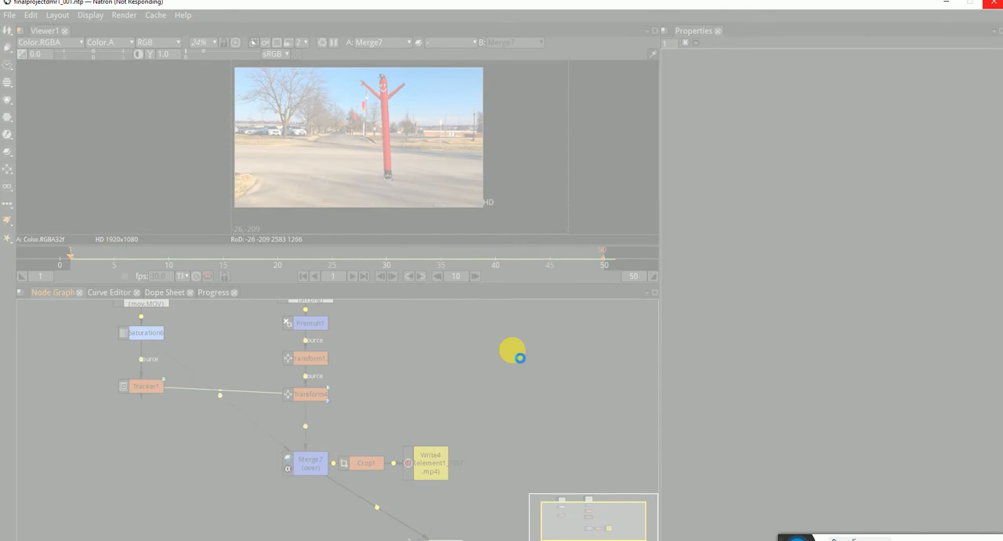
# Add a Write node and browse to the Autumn folder on the Desktop as its output location.
pyautogui.scroll(-8, 520, 358)
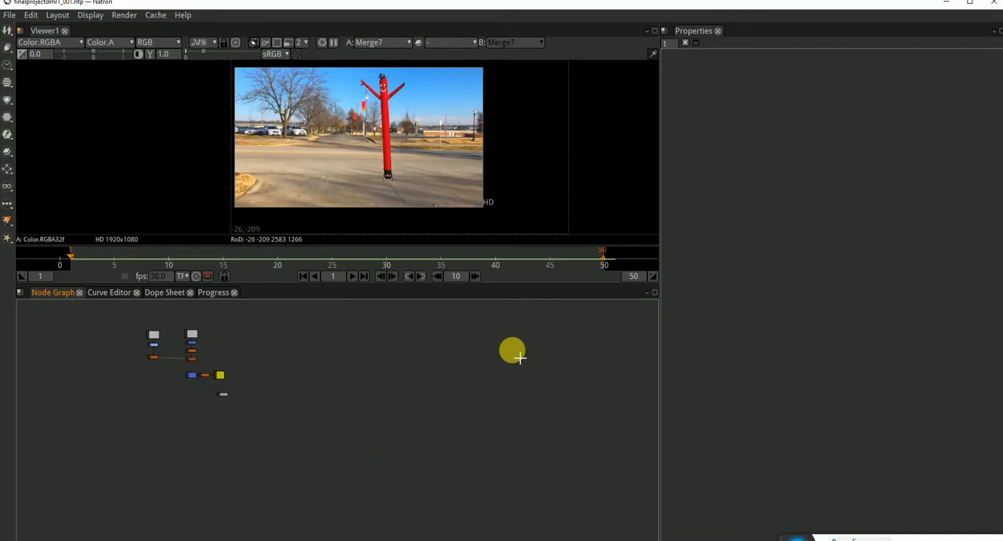
pyautogui.scroll(5, 273, 369)
pyautogui.moveTo(274, 369); pyautogui.dragTo(475, 436)
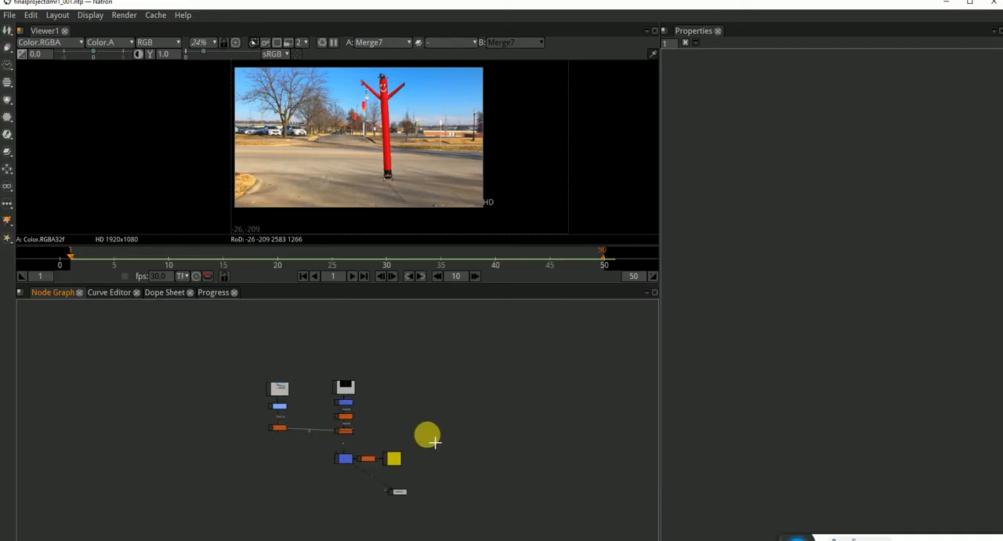
pyautogui.scroll(5, 355, 433)
pyautogui.scroll(5, 355, 434)
pyautogui.scroll(-3, 414, 431)
pyautogui.scroll(1, 462, 469)
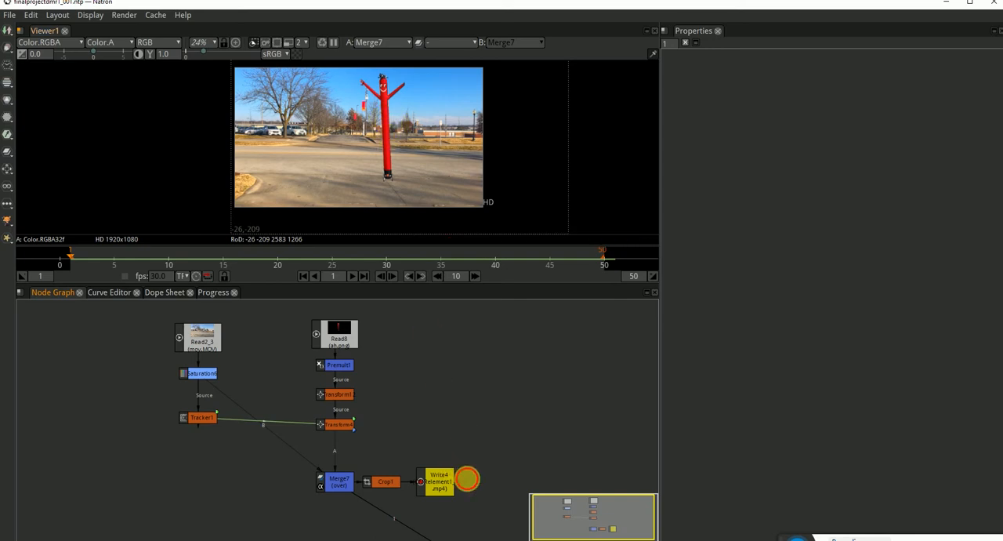
pyautogui.press('w')
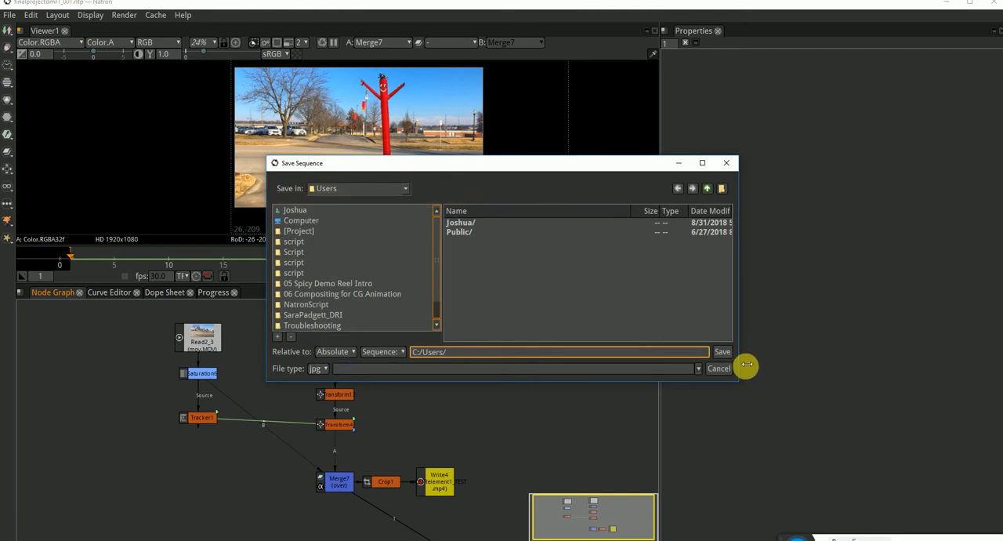
pyautogui.click(303, 212)
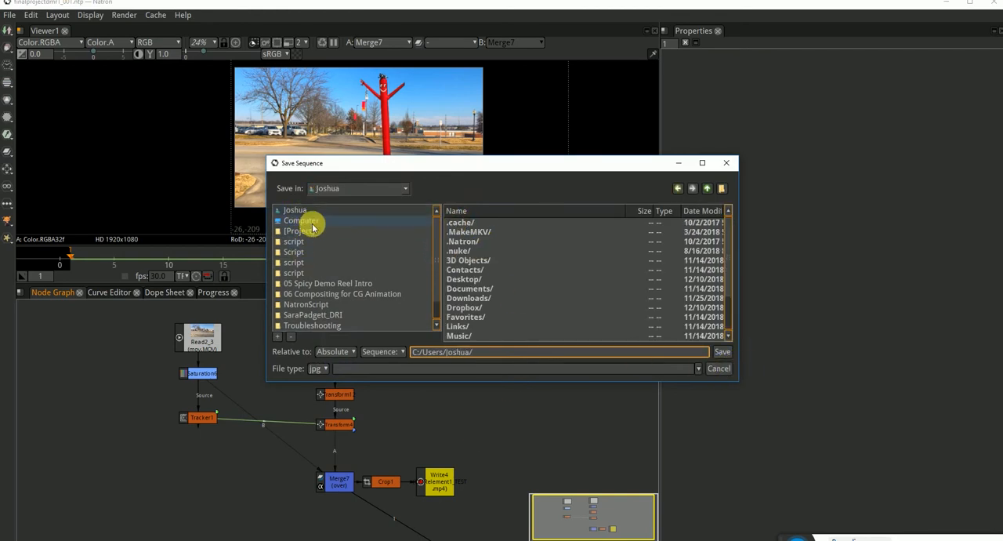
pyautogui.click(473, 281)
pyautogui.doubleClick(473, 279)
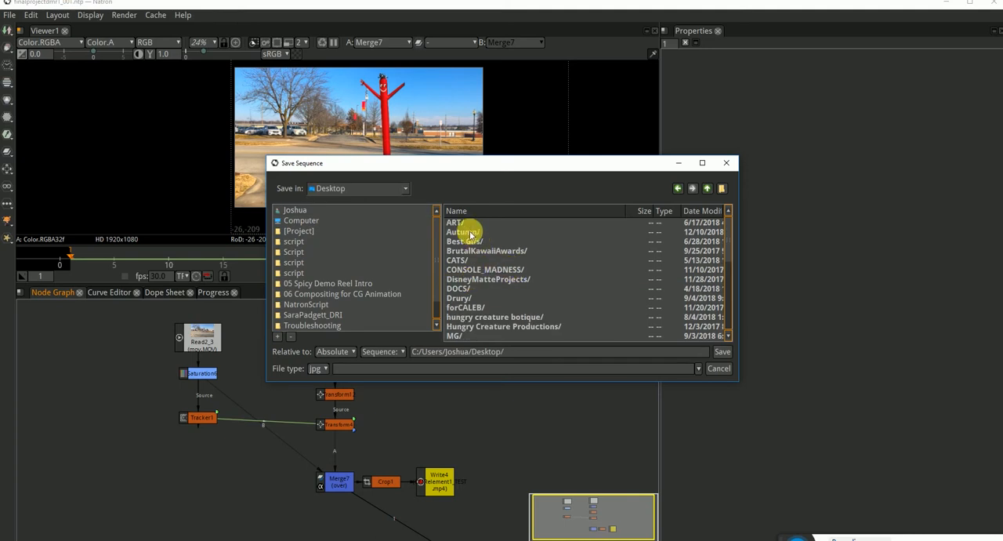
pyautogui.doubleClick(475, 240)
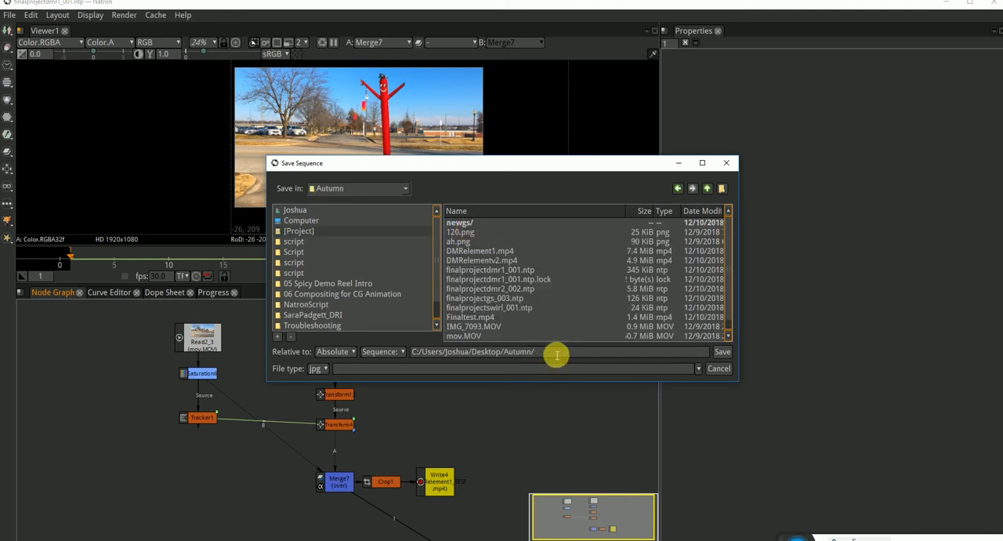
# Create a TESTS folder inside Autumn and set the output file in it to test_01.jpeg.
pyautogui.click(722, 188)
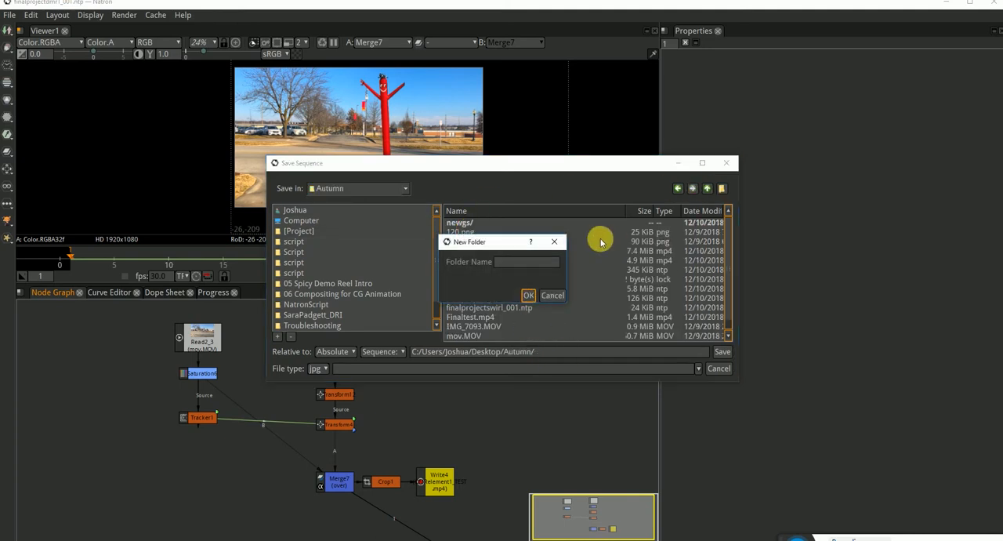
pyautogui.click(547, 264)
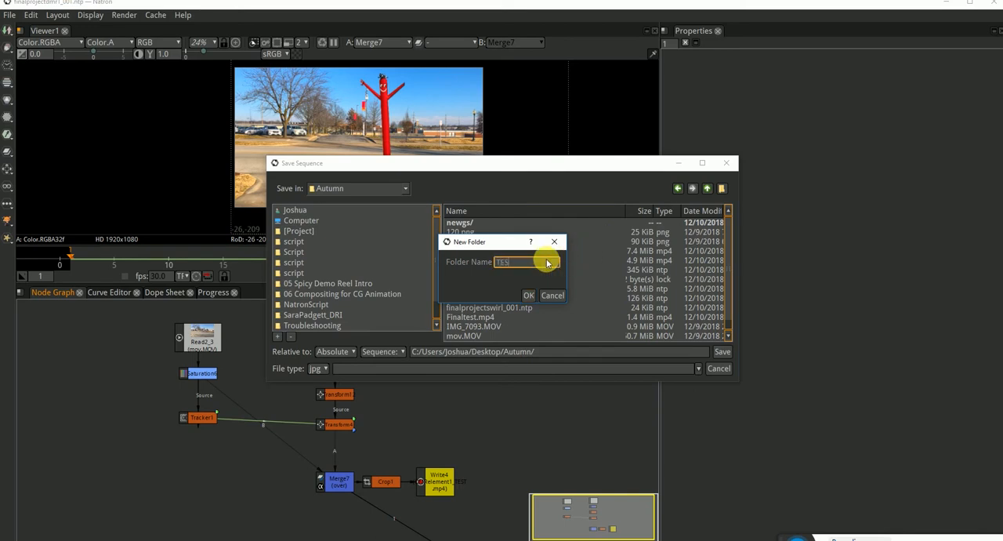
pyautogui.press('Return')
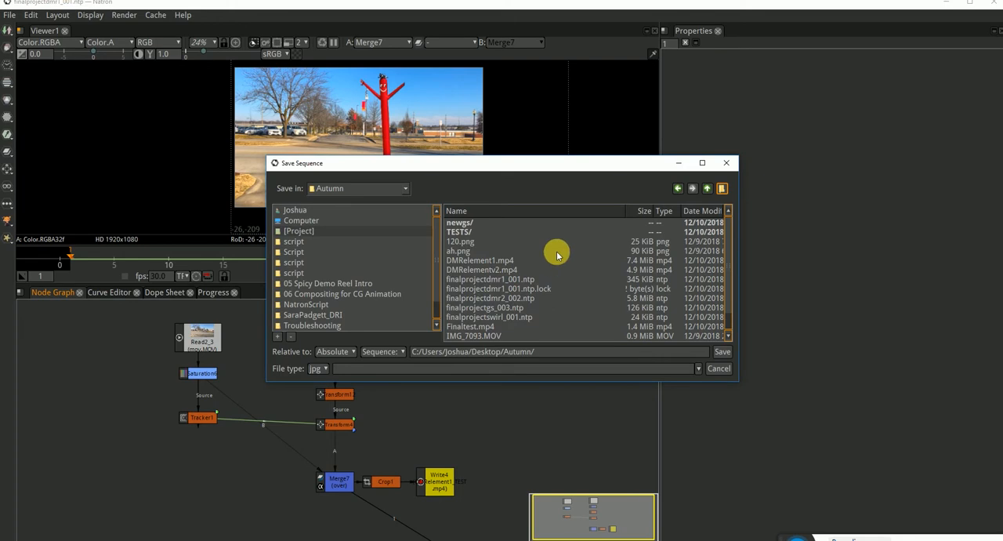
pyautogui.doubleClick(467, 232)
pyautogui.click(579, 357)
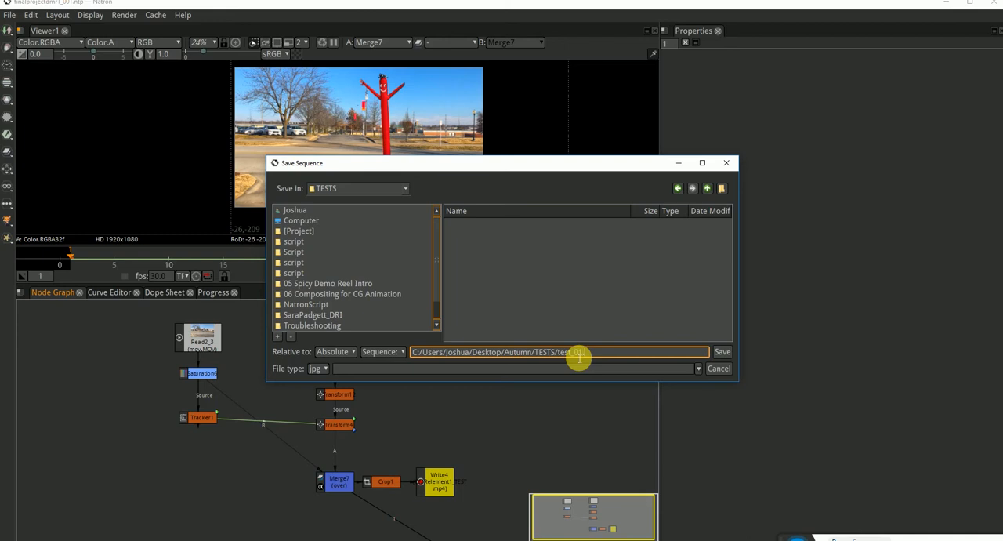
pyautogui.write('test_01.jpeg')
pyautogui.press('Return')
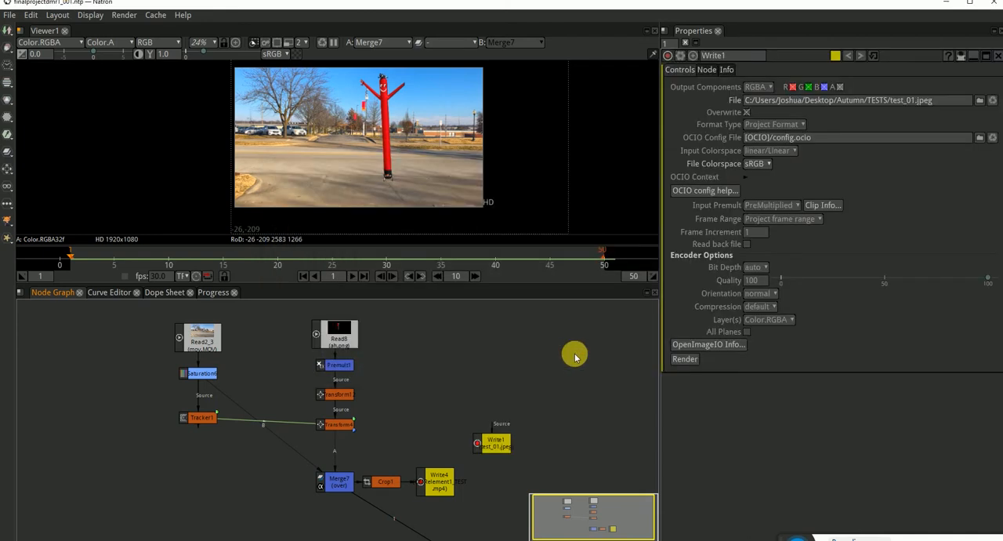
# Connect the new Write node to Crop1 and render frames 1-50, accepting that one image file is overwritten.
pyautogui.moveTo(505, 447); pyautogui.dragTo(385, 475)
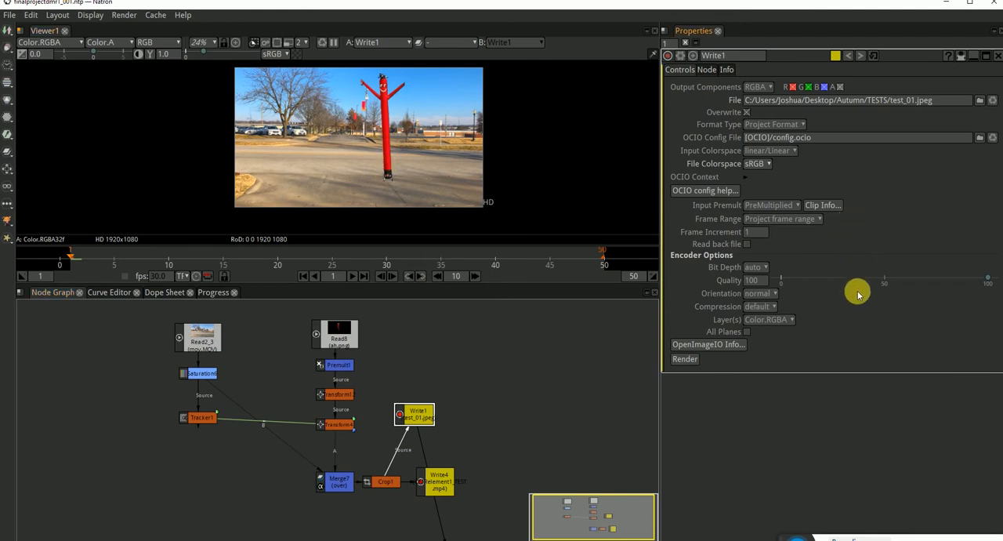
pyautogui.click(691, 361)
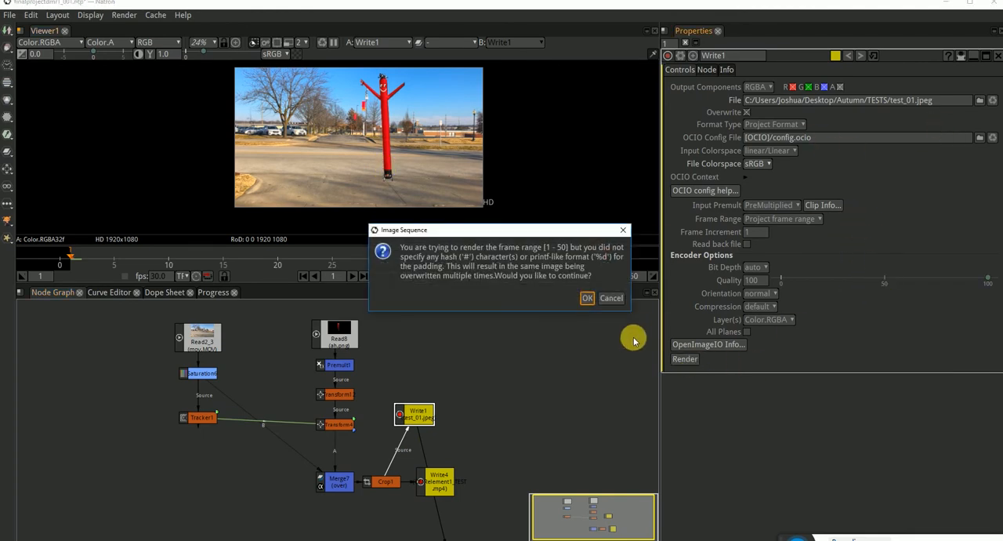
pyautogui.click(587, 299)
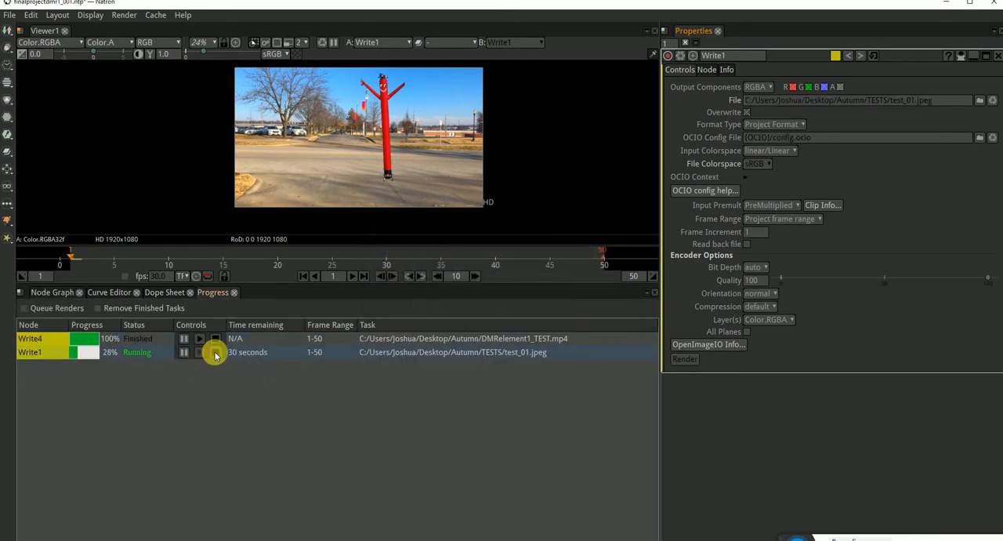
# Open the rendered test_01.jpeg from the TESTS folder in File Explorer, examine the image, and close both windows.
pyautogui.click(251, 535)
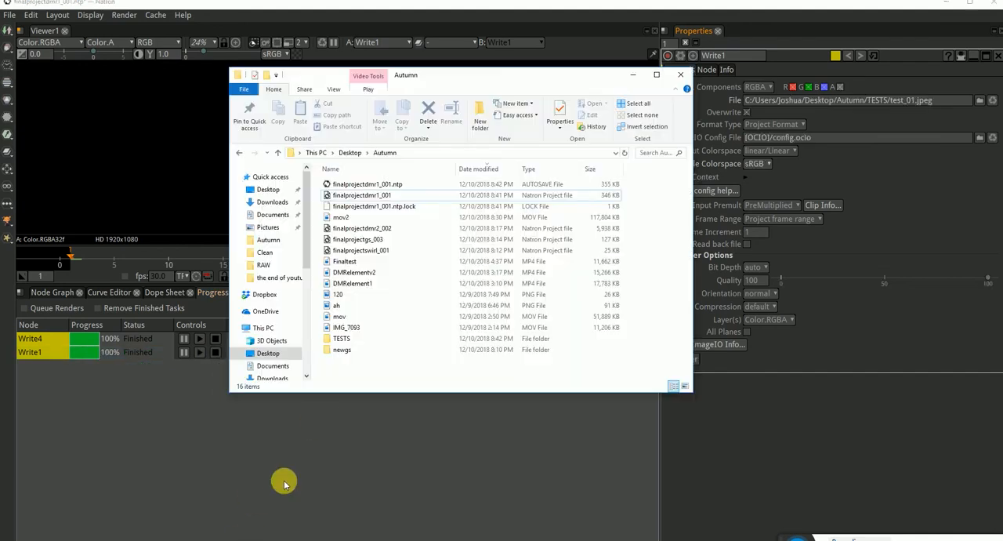
pyautogui.doubleClick(342, 339)
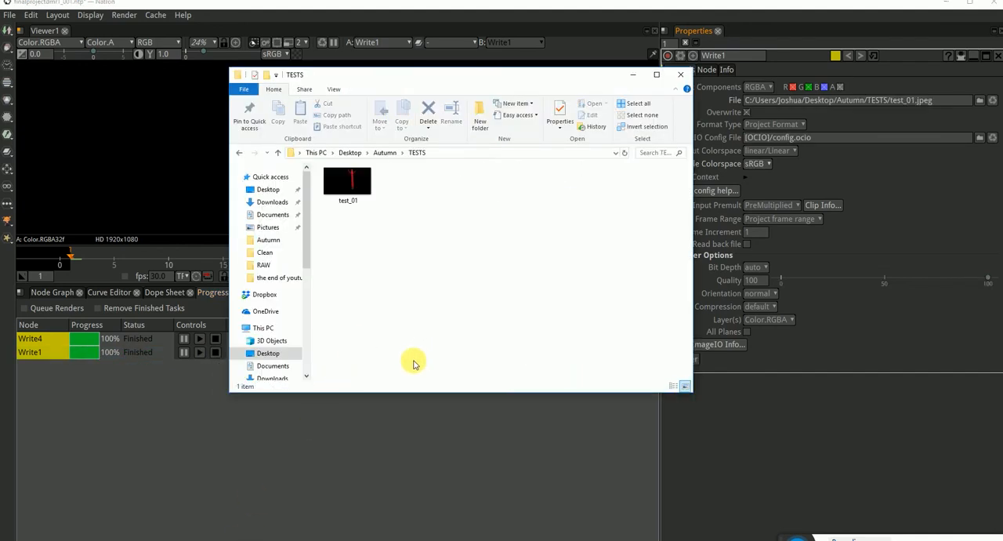
pyautogui.doubleClick(342, 184)
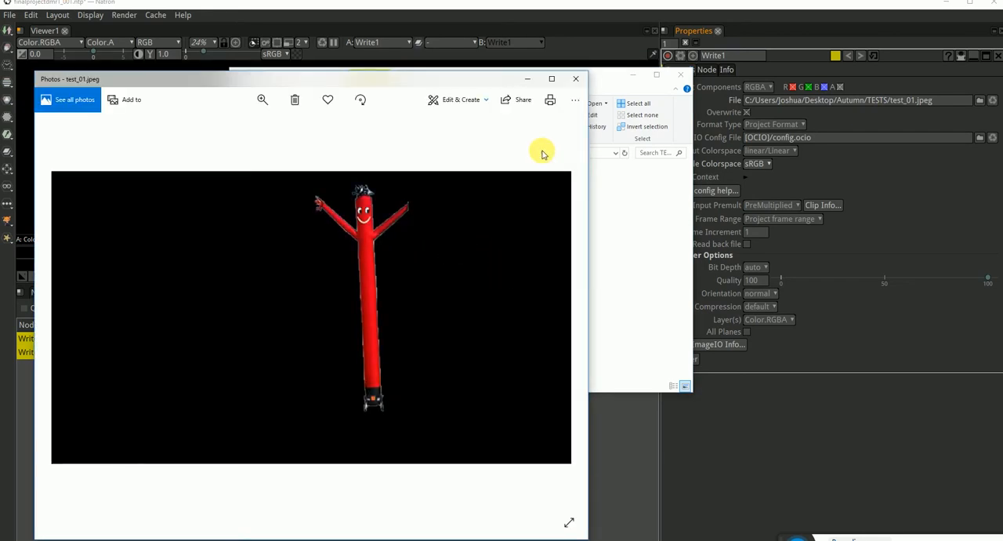
pyautogui.click(576, 78)
pyautogui.click(667, 71)
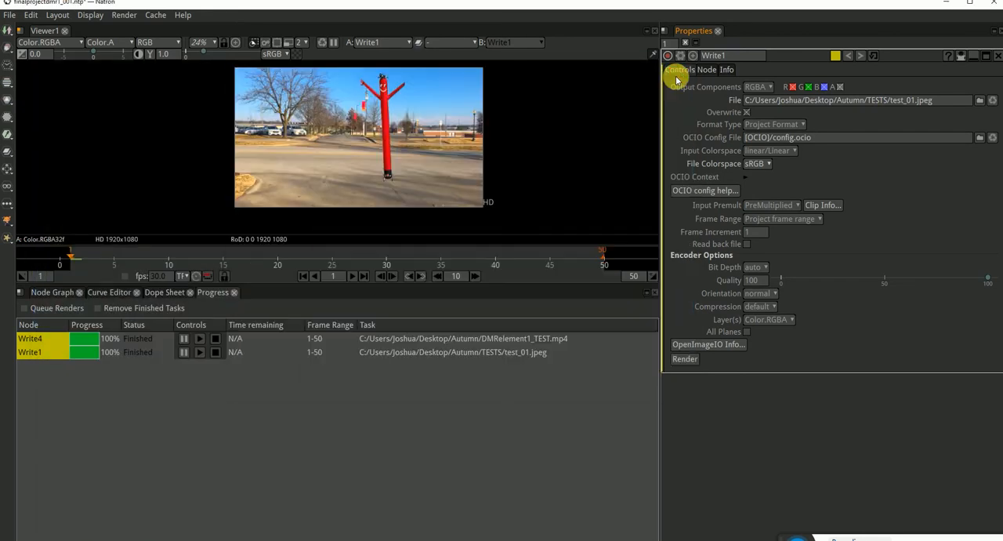
# Delete the Write1 node from the node graph and view Write4's output.
pyautogui.click(61, 290)
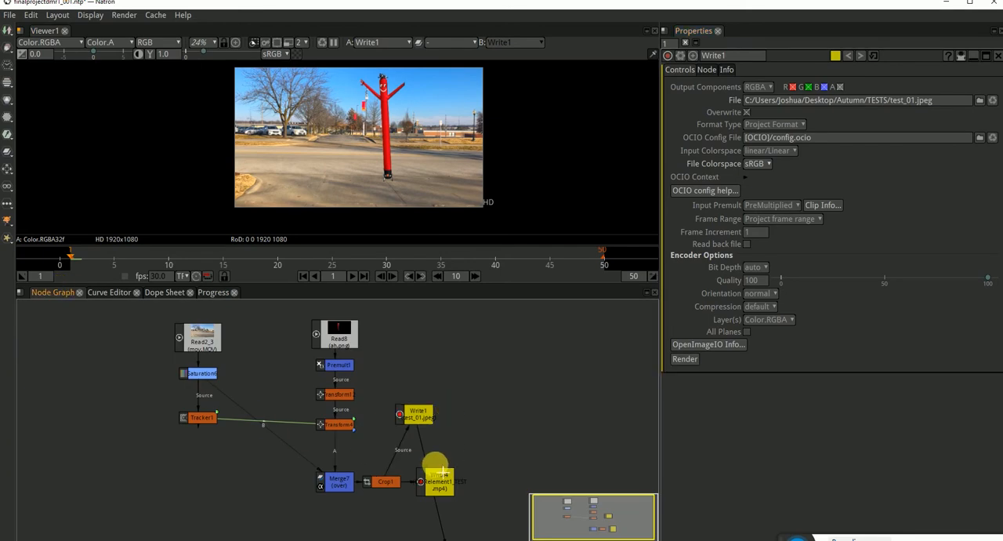
pyautogui.press('Delete')
pyautogui.click(381, 481)
pyautogui.click(438, 482)
pyautogui.press('1')
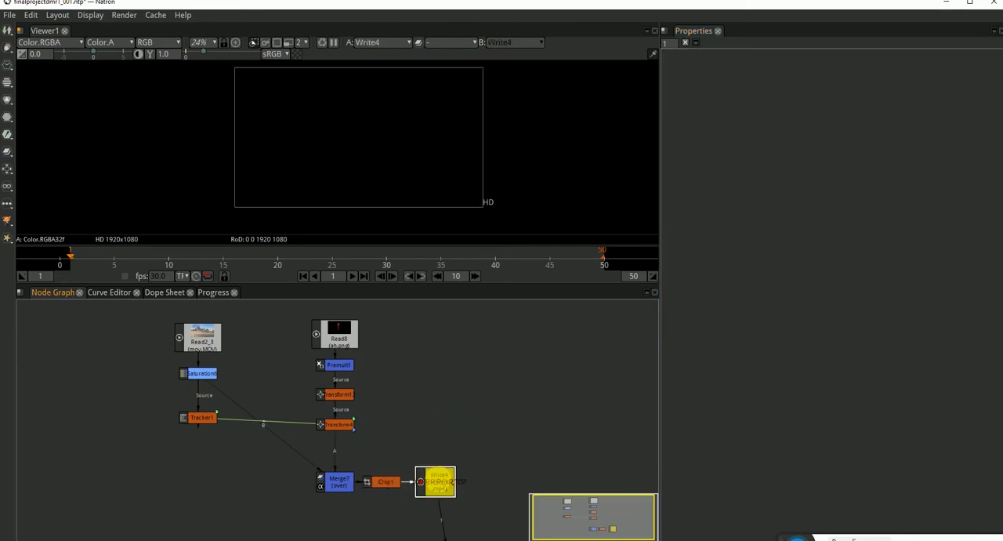
# Compare the outputs of Crop1 and Transform4, return the viewer to Crop1, and save the project.
pyautogui.click(334, 479)
pyautogui.press('1')
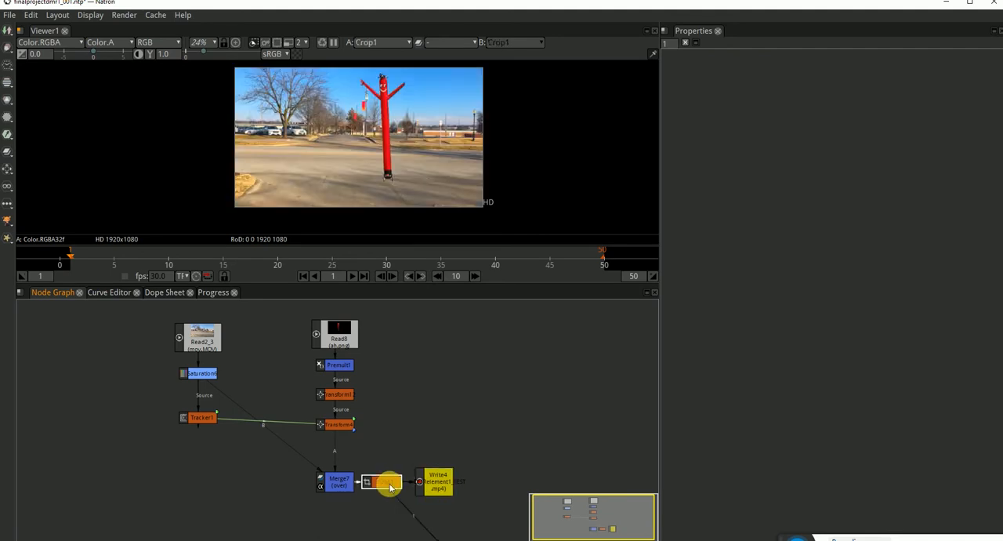
pyautogui.click(339, 423)
pyautogui.press('1')
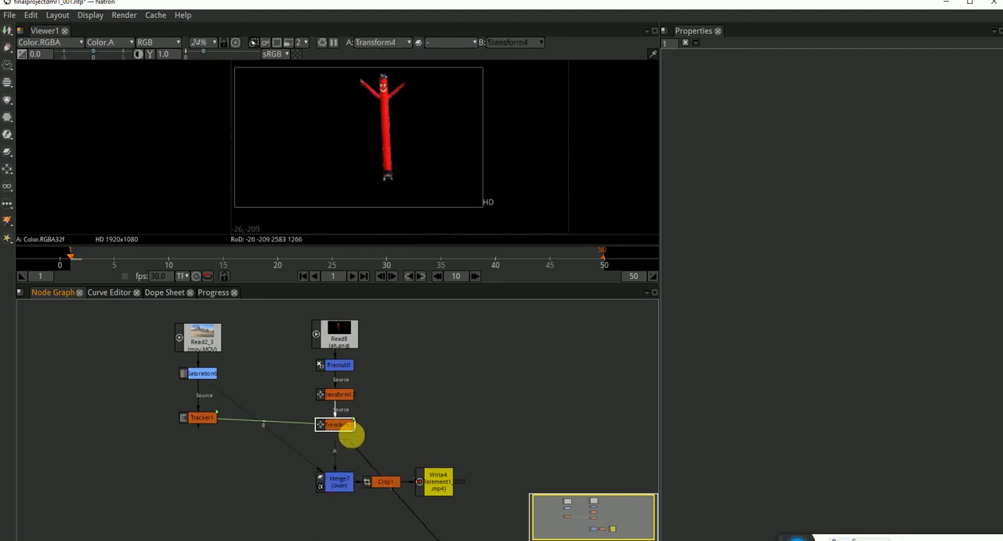
pyautogui.click(381, 481)
pyautogui.press('1')
pyautogui.click(425, 425)
pyautogui.moveTo(453, 455); pyautogui.dragTo(436, 417)
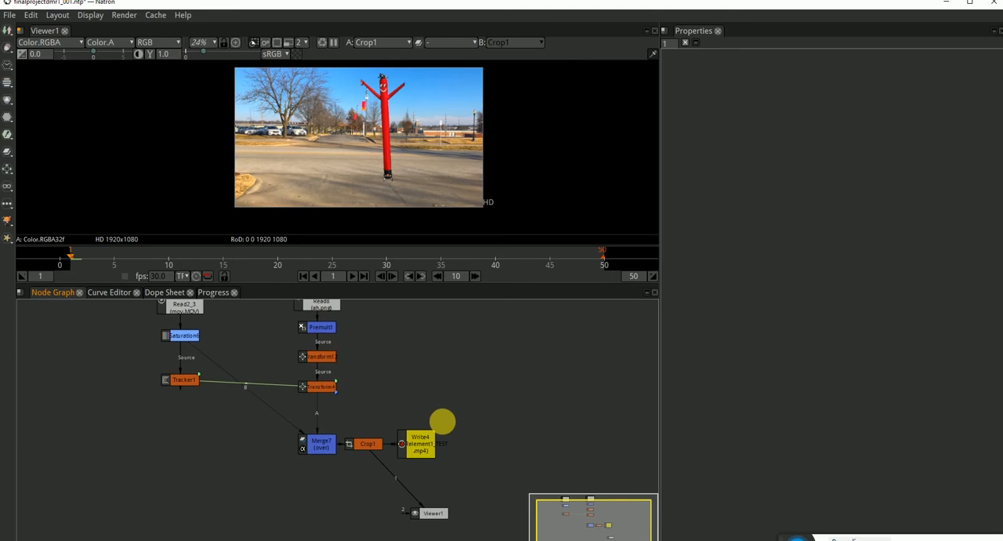
pyautogui.hotkey('ctrl', 's')
# Rearrange the graph with Crop1 directly under Merge7, Viewer1 beneath it, and Write4 beside Crop1.
pyautogui.scroll(1, 462, 447)
pyautogui.moveTo(464, 452); pyautogui.dragTo(488, 371)
pyautogui.moveTo(426, 476); pyautogui.dragTo(359, 536)
pyautogui.moveTo(368, 384); pyautogui.dragTo(304, 427)
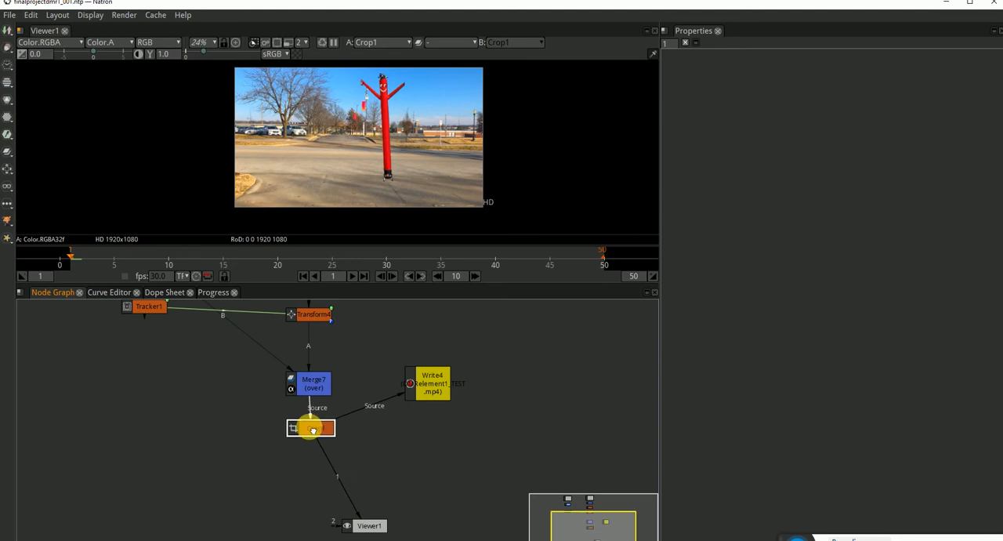
pyautogui.moveTo(362, 523); pyautogui.dragTo(307, 522)
pyautogui.moveTo(426, 385); pyautogui.dragTo(403, 427)
pyautogui.click(455, 475)
# Move the Viewer1 node over to the space below Tracker1.
pyautogui.scroll(-2, 443, 416)
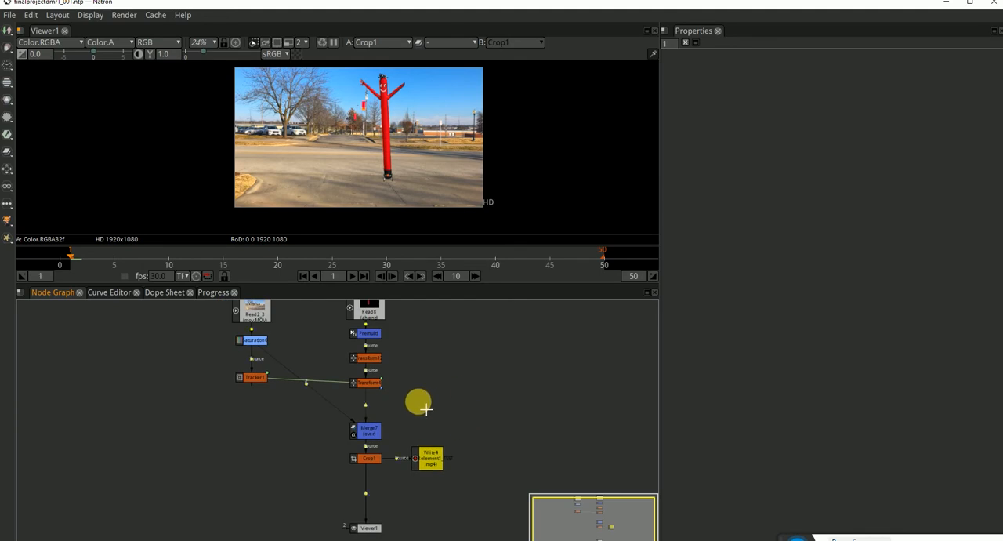
pyautogui.scroll(-2, 425, 384)
pyautogui.scroll(1, 425, 384)
pyautogui.moveTo(456, 456); pyautogui.dragTo(453, 404)
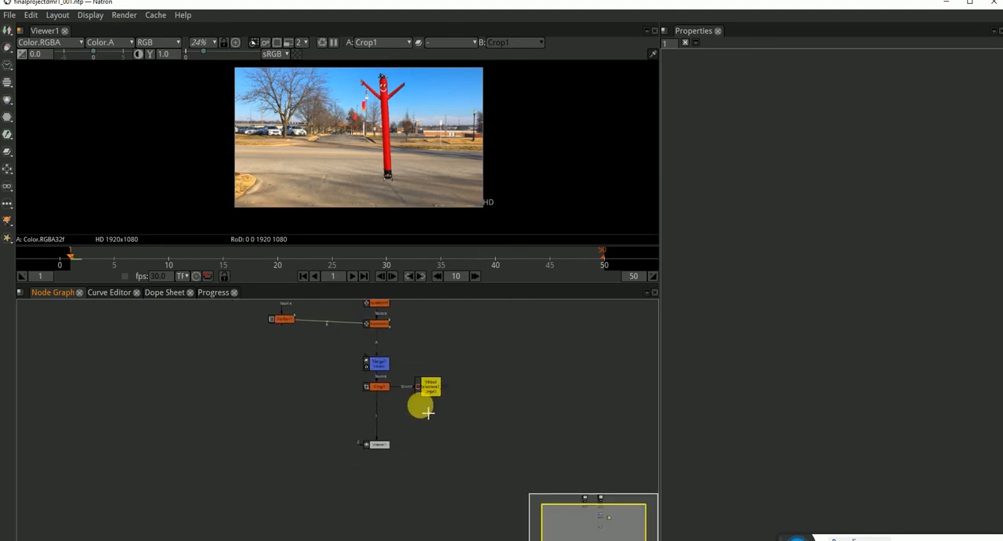
pyautogui.moveTo(480, 371); pyautogui.dragTo(479, 408)
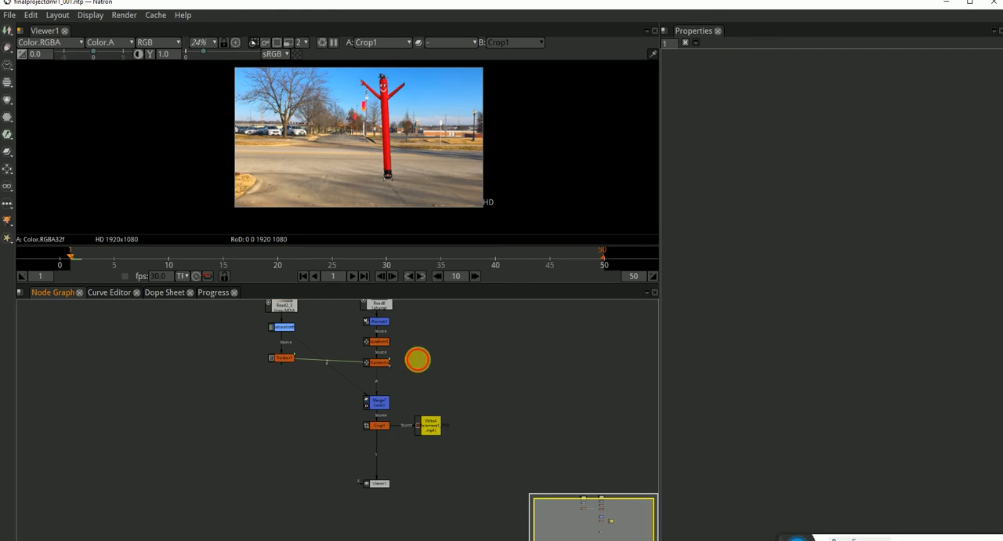
pyautogui.moveTo(440, 366); pyautogui.dragTo(433, 392)
pyautogui.moveTo(462, 510); pyautogui.dragTo(458, 469)
pyautogui.moveTo(375, 470); pyautogui.dragTo(278, 462)
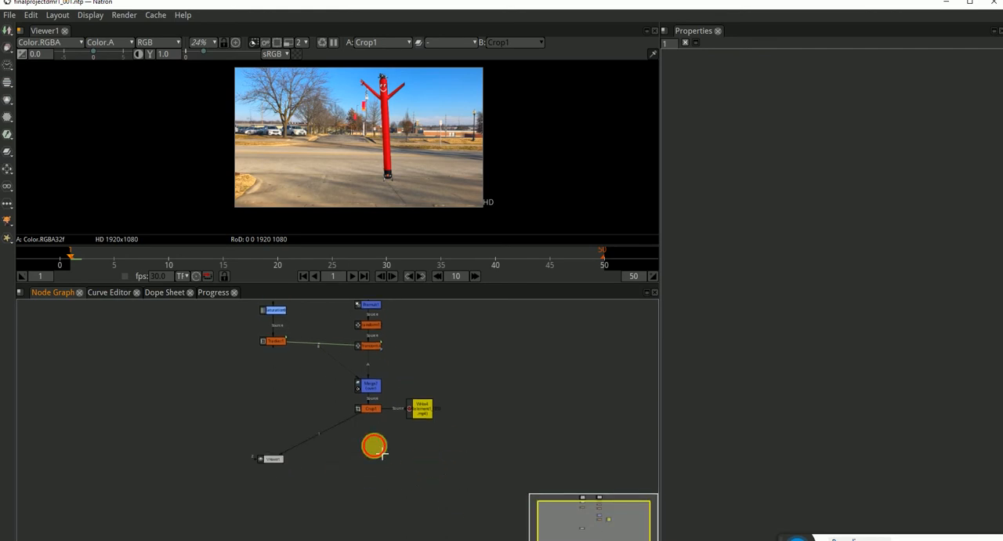
# Open Write4's settings and show its output in the viewer.
pyautogui.click(421, 409)
pyautogui.doubleClick(422, 410)
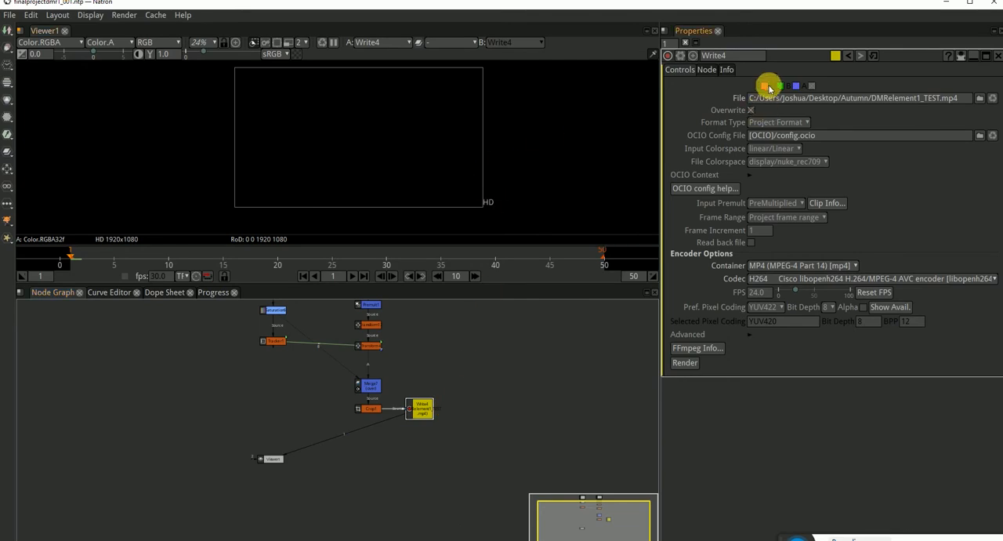
pyautogui.moveTo(423, 413)
pyautogui.mouseDown()
pyautogui.moveTo(430, 432)
pyautogui.moveTo(422, 417)
pyautogui.mouseUp()
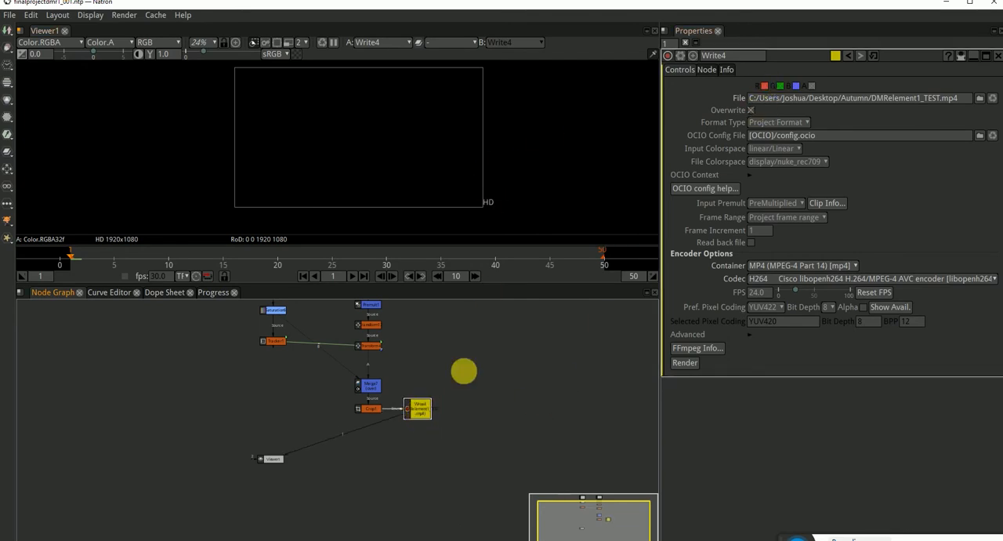
# Set Write4's container to QuickTime / MOV [mov] and look through the available codecs.
pyautogui.click(835, 266)
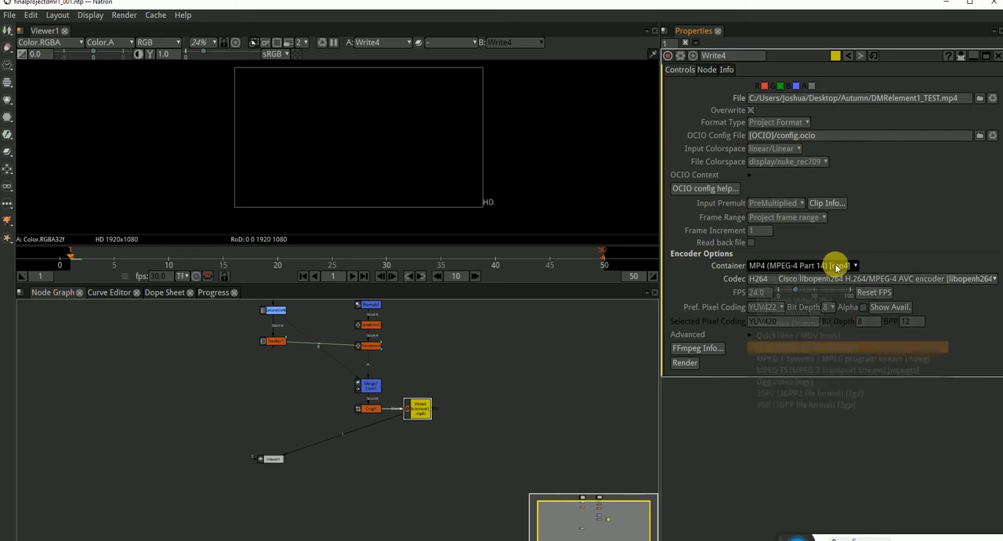
pyautogui.click(830, 337)
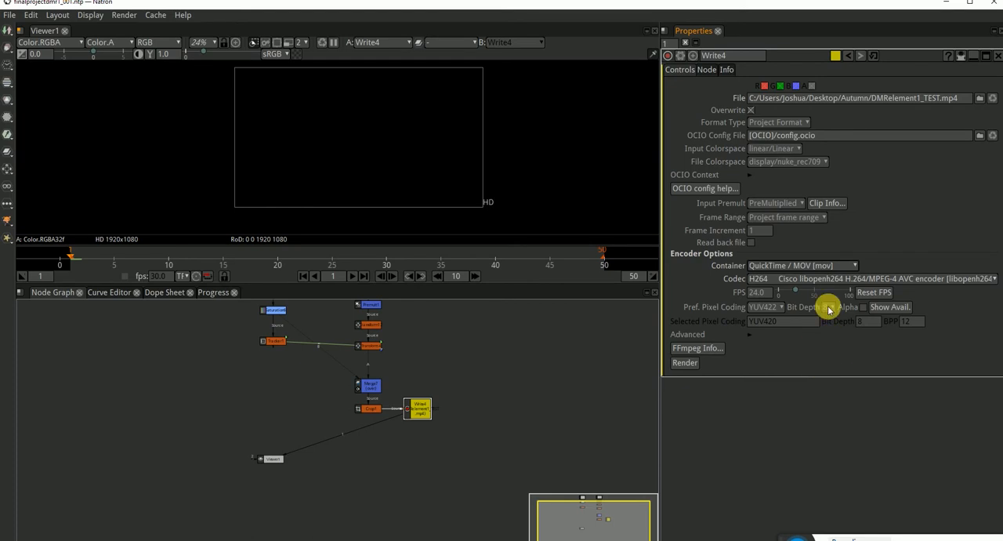
pyautogui.click(825, 278)
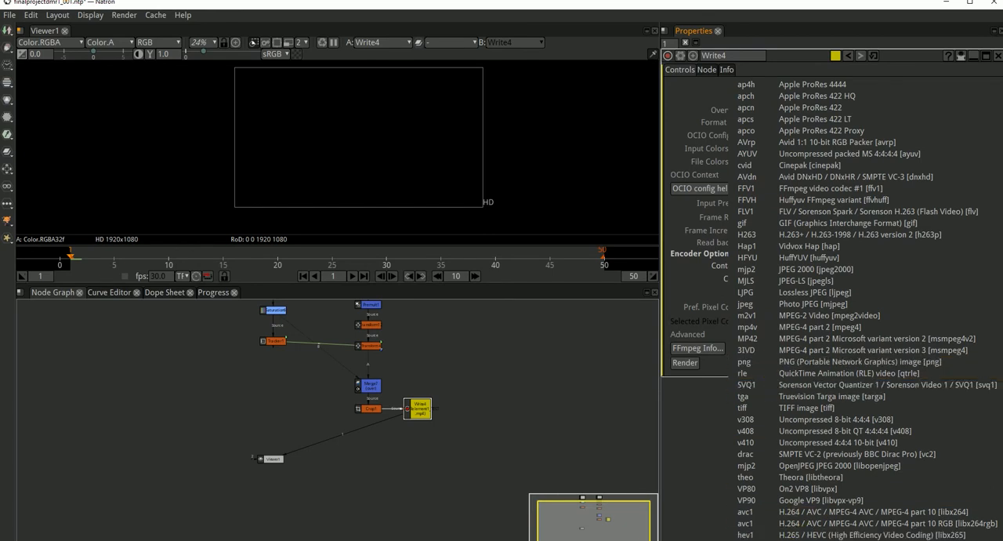
pyautogui.click(798, 540)
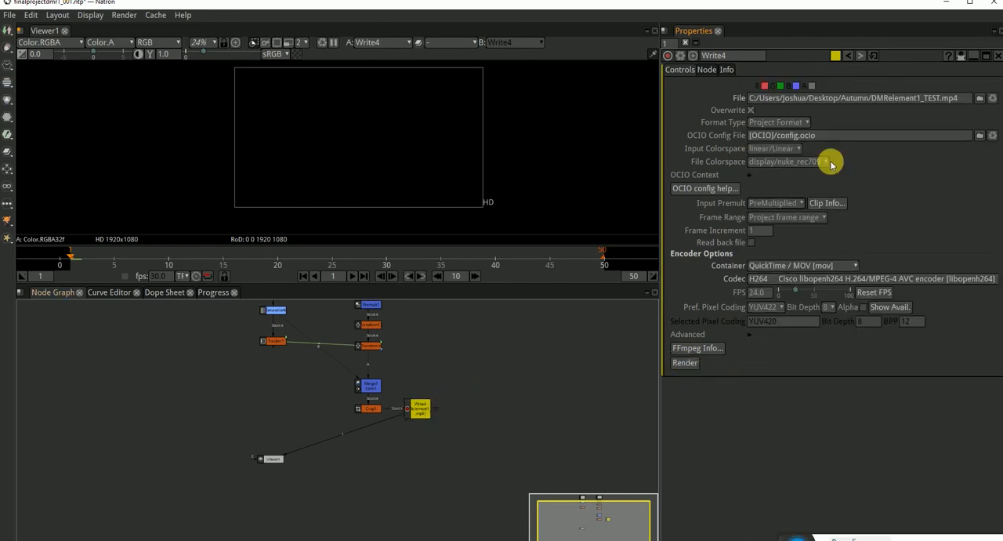
# Render Write4 at 30 FPS with the output file's extension changed so that it writes DMRelement1_TEST.mov.
pyautogui.doubleClick(950, 102)
pyautogui.write('mov')
pyautogui.press('Return')
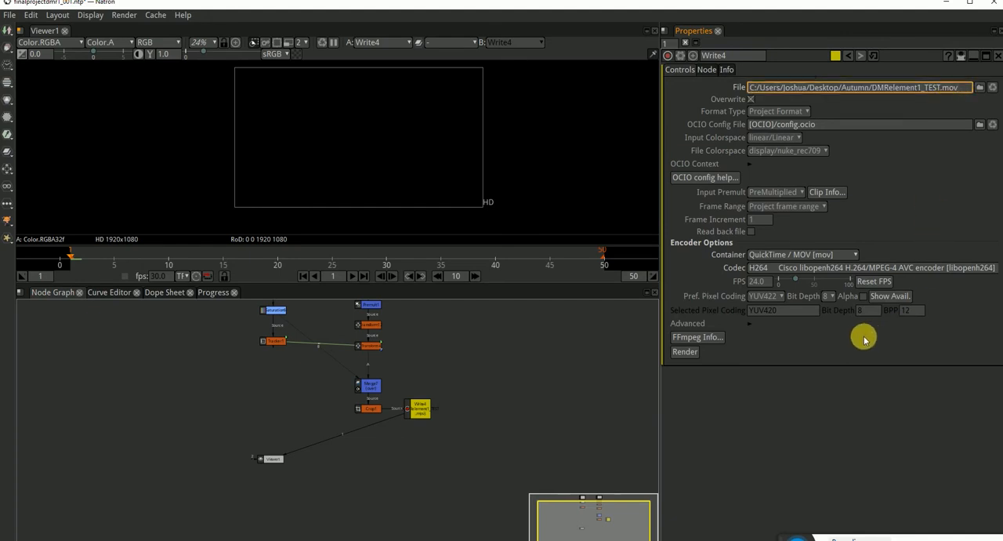
pyautogui.doubleClick(766, 282)
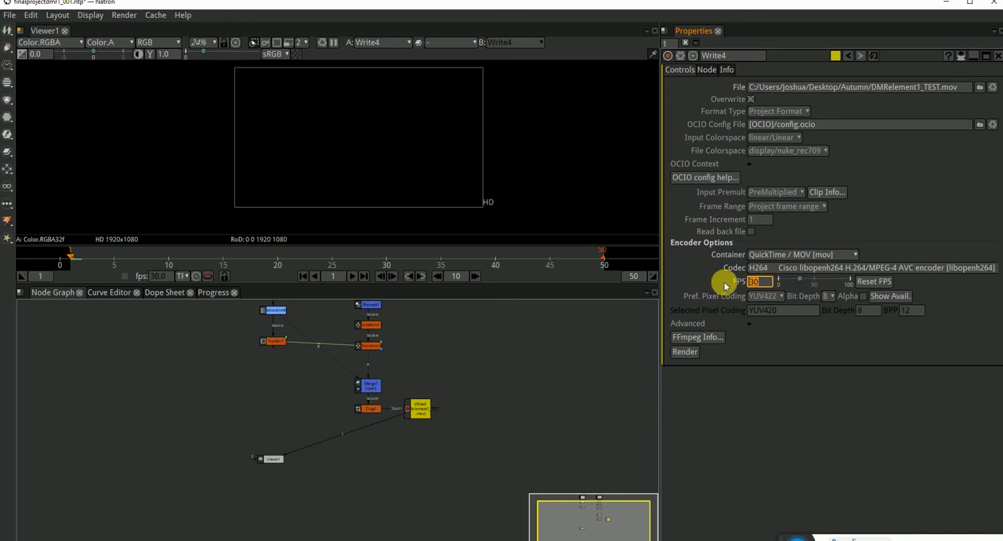
pyautogui.click(685, 352)
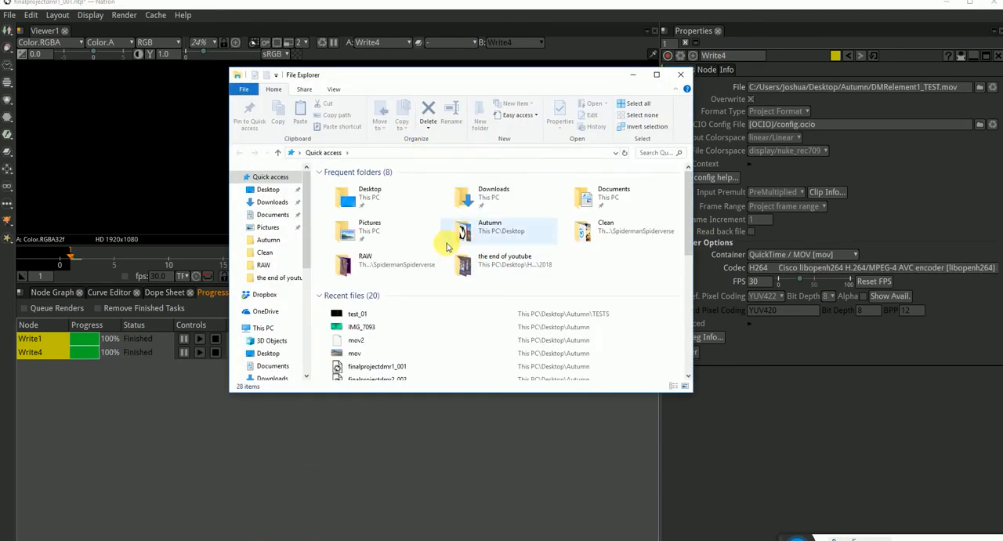
# Open the rendered DMRelement1_TEST video from the Autumn folder, check the tube man's edges, and close the player.
pyautogui.rightClick(361, 315)
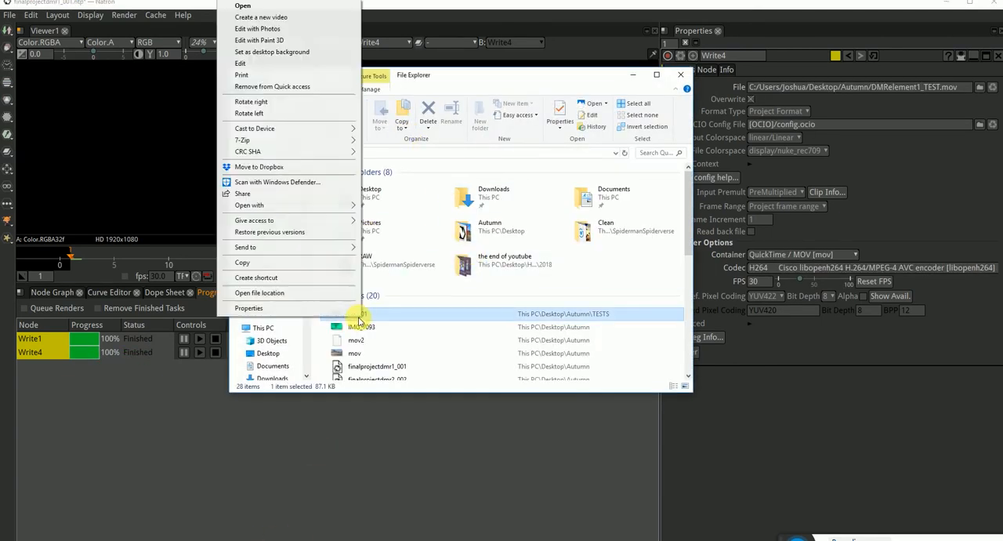
pyautogui.click(297, 293)
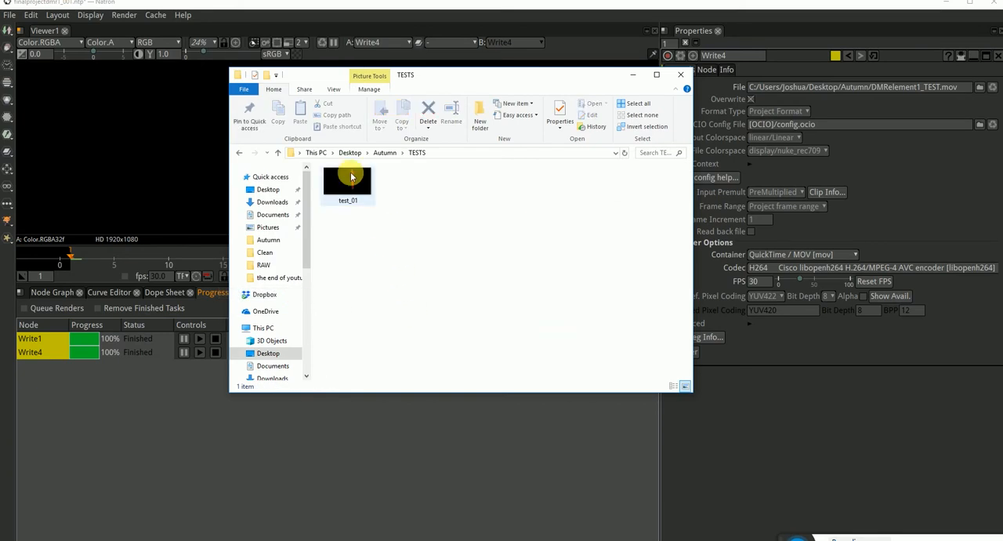
pyautogui.click(386, 152)
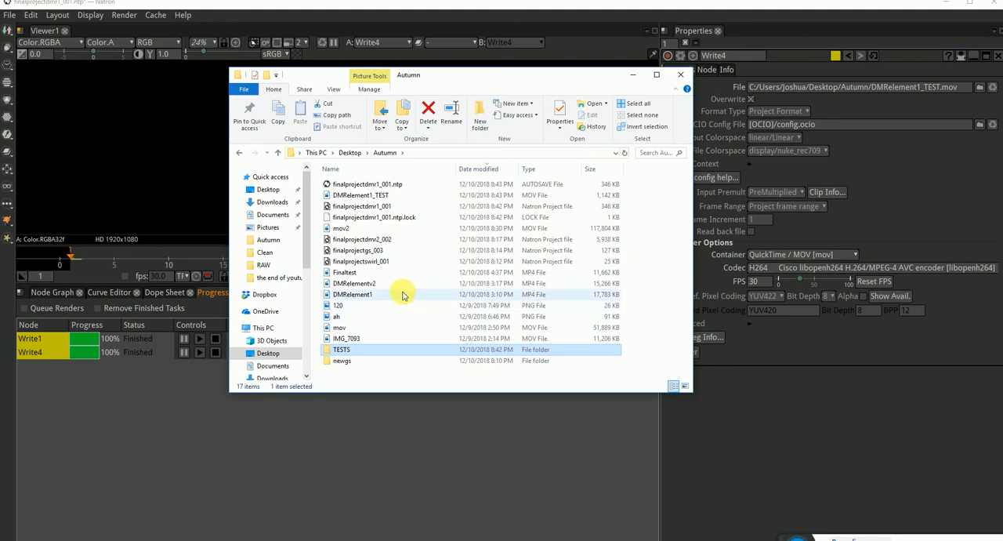
pyautogui.doubleClick(363, 195)
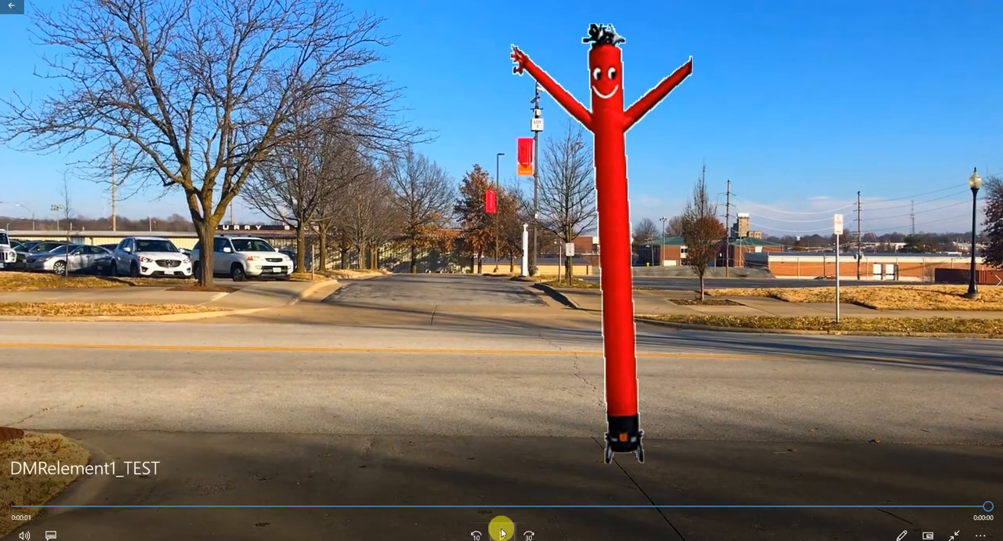
pyautogui.click(503, 533)
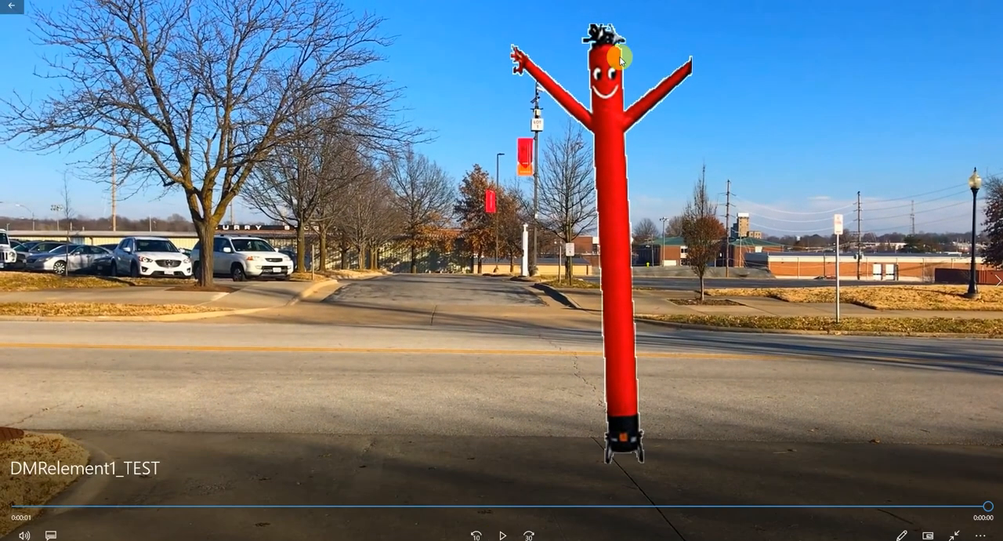
pyautogui.click(972, 7)
pyautogui.click(994, 6)
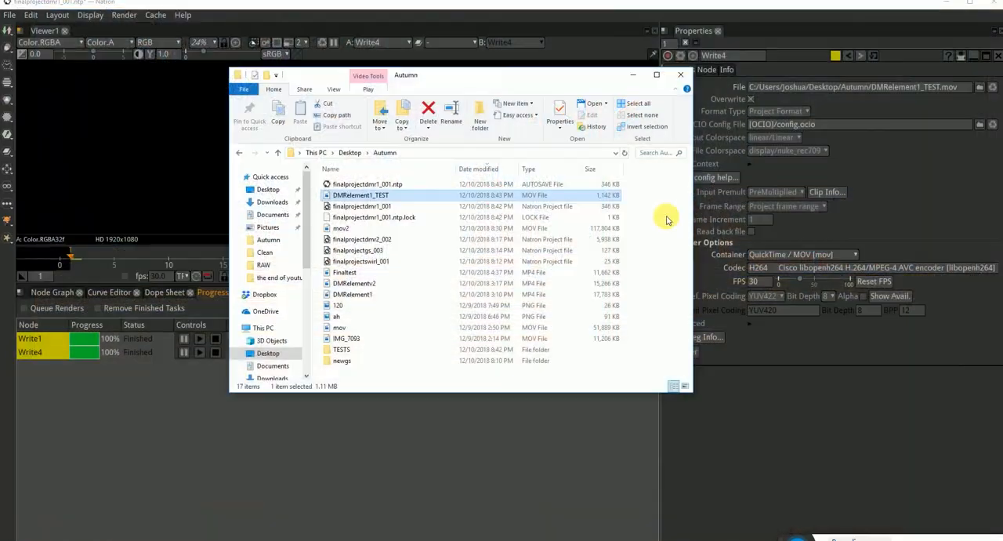
# Switch to Firefox and search the web in a new tab for "natron rendering element with white outline".
pyautogui.click(139, 539)
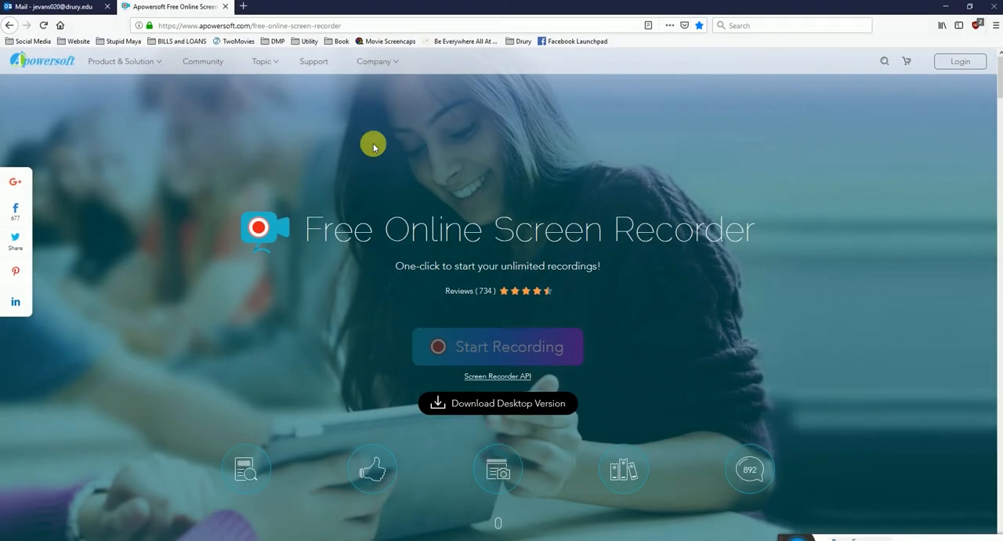
pyautogui.click(243, 6)
pyautogui.click(369, 101)
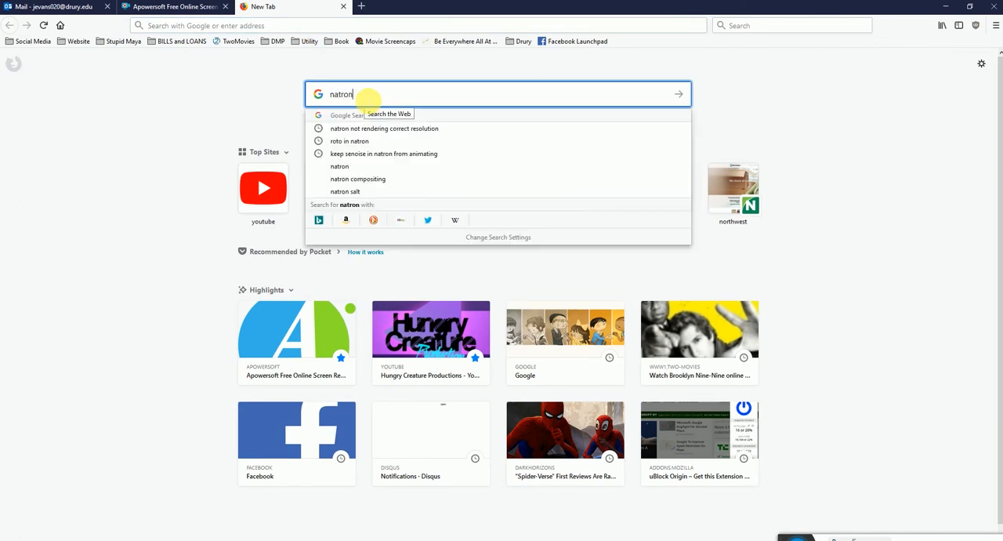
pyautogui.write('natron rendering element with')
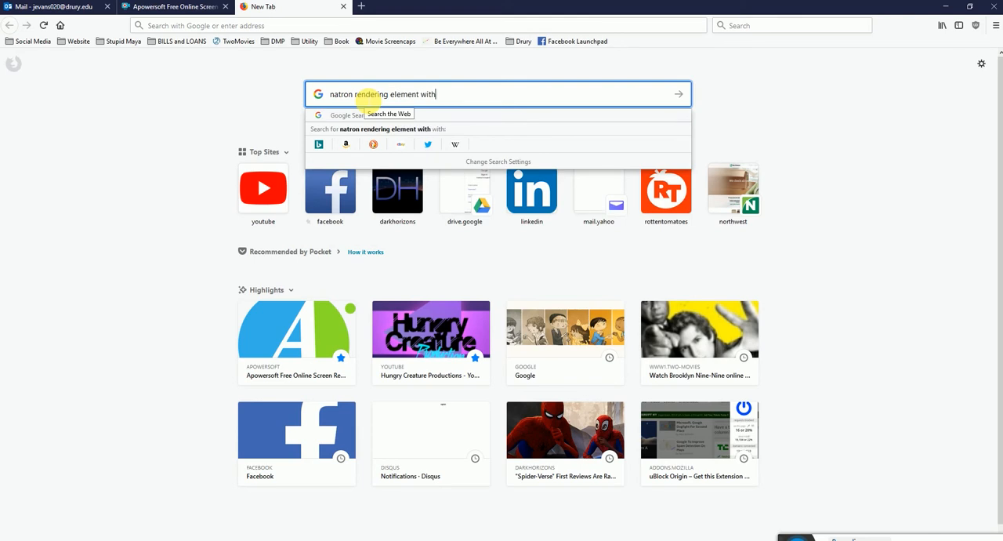
pyautogui.write(' white outline')
pyautogui.press('Return')
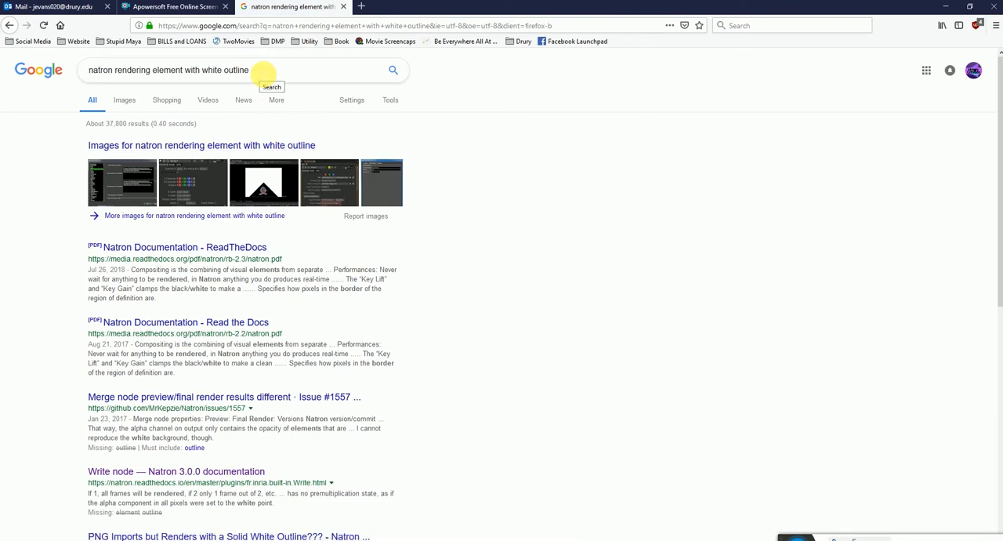
# Open the PIXLS.US result "PNG Imports but Renders with a Solid White Outline???" in its own tab.
pyautogui.scroll(-5, 415, 262)
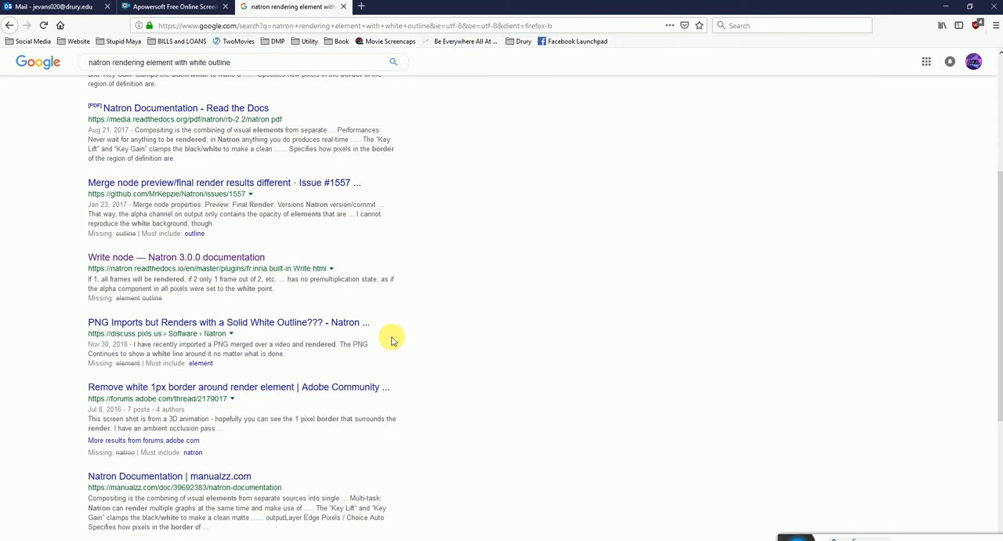
pyautogui.scroll(-3, 392, 345)
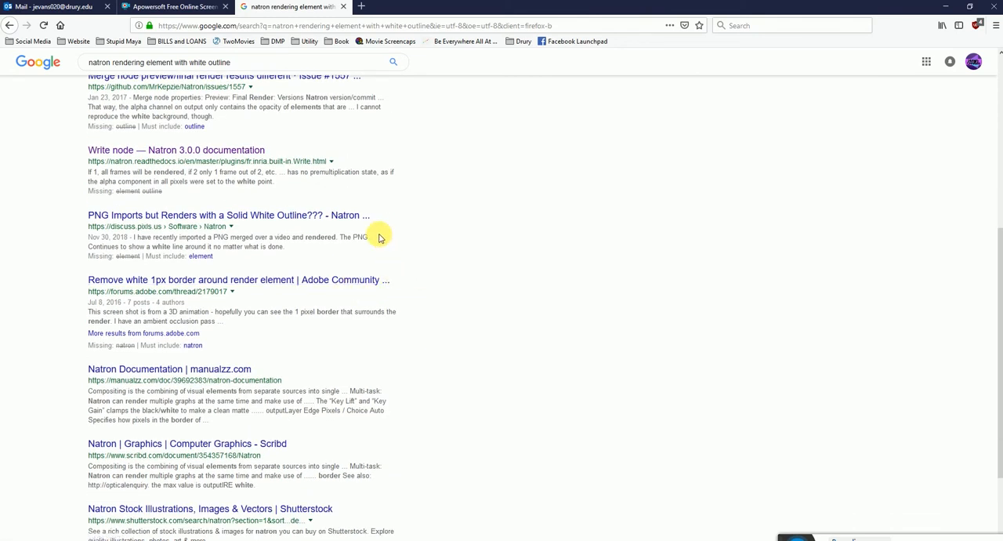
pyautogui.rightClick(325, 215)
pyautogui.click(349, 224)
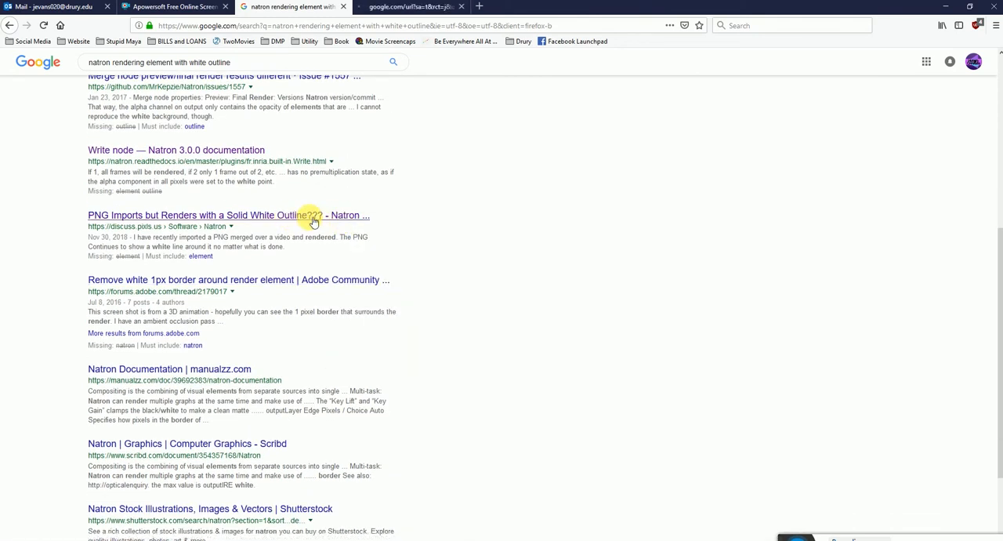
pyautogui.click(414, 7)
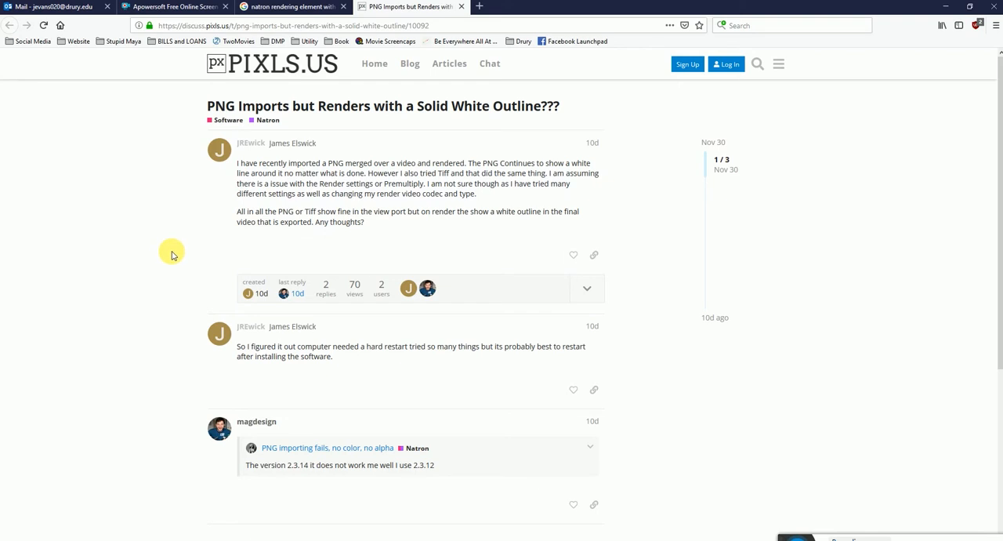
# Read the forum thread's question and replies about the white outline, and close its tab.
pyautogui.scroll(-5, 172, 253)
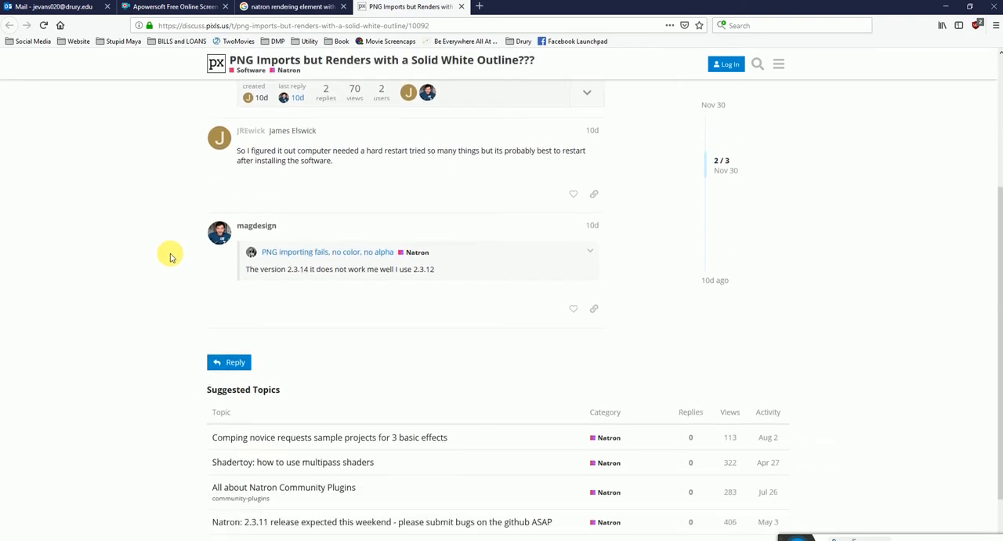
pyautogui.scroll(5, 171, 257)
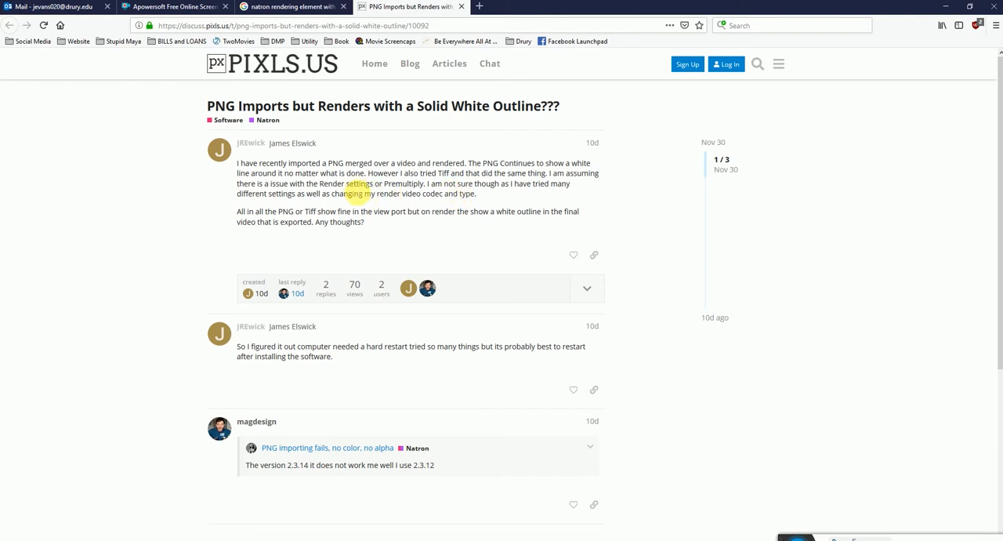
pyautogui.moveTo(328, 186); pyautogui.dragTo(402, 185)
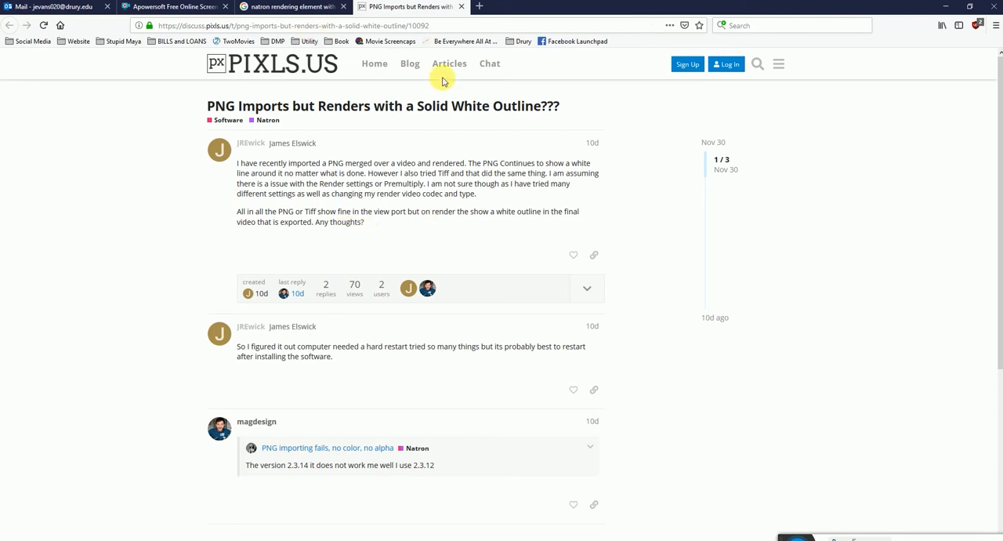
pyautogui.click(462, 7)
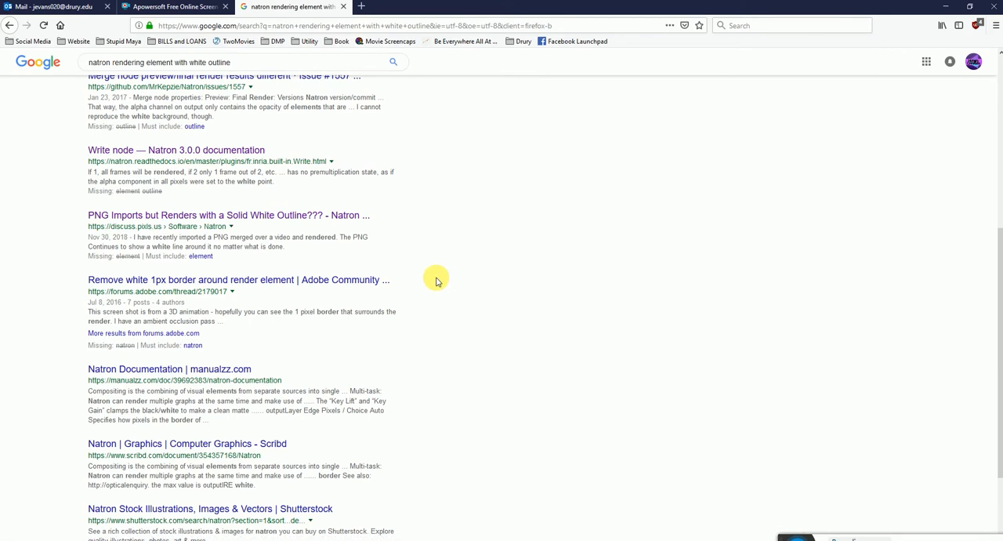
# Look through the remaining search results including page 2, close the search, and return to Natron.
pyautogui.scroll(-3, 437, 282)
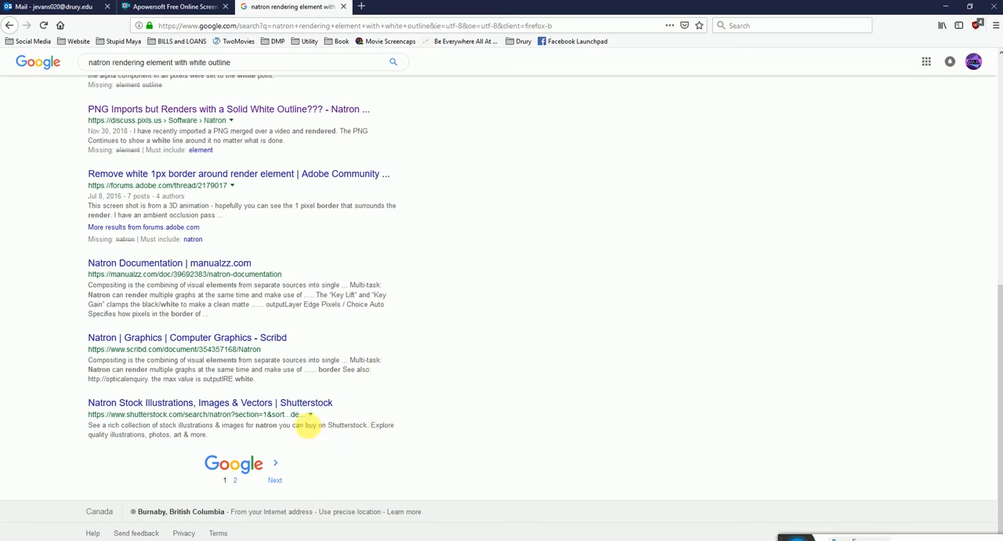
pyautogui.click(233, 479)
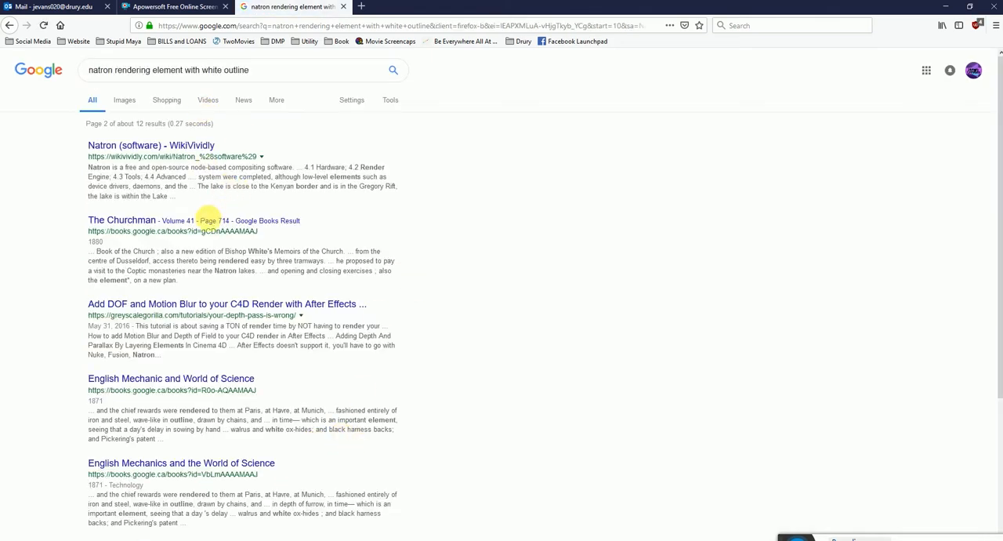
pyautogui.scroll(-3, 226, 231)
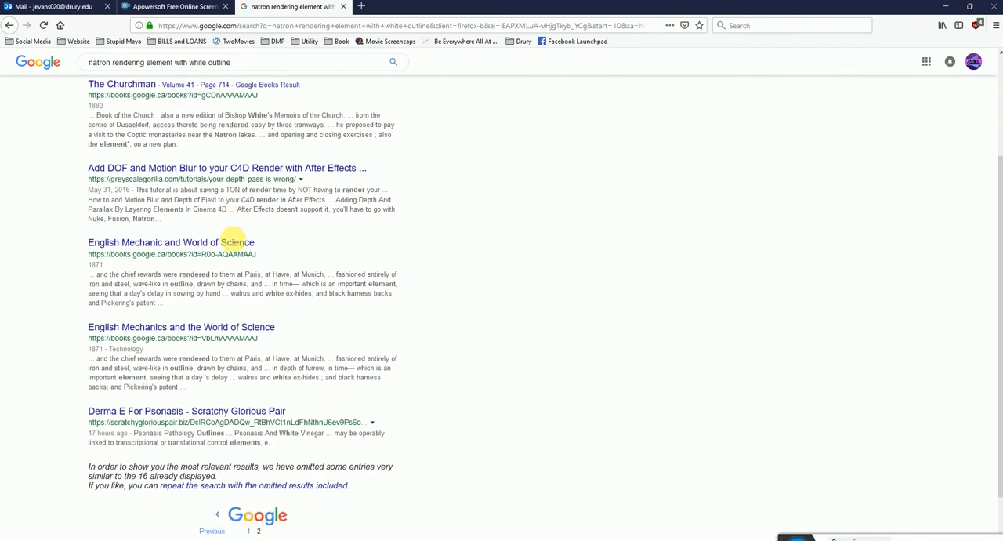
pyautogui.scroll(-2, 233, 239)
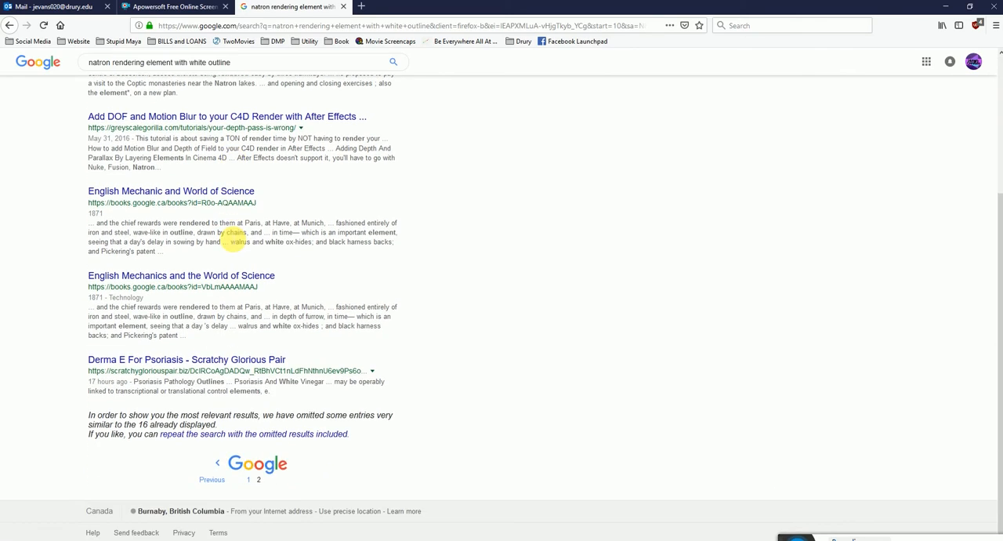
pyautogui.click(345, 6)
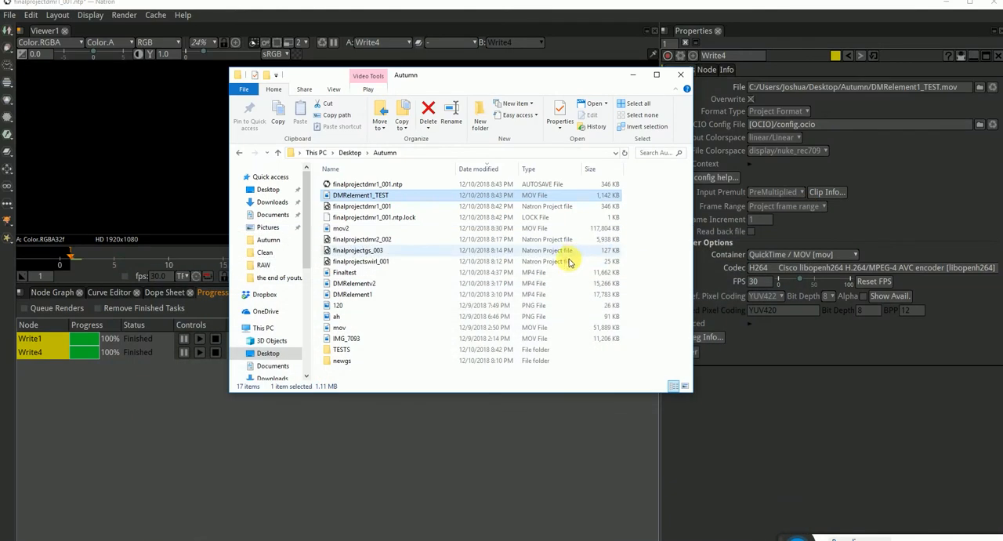
pyautogui.click(634, 77)
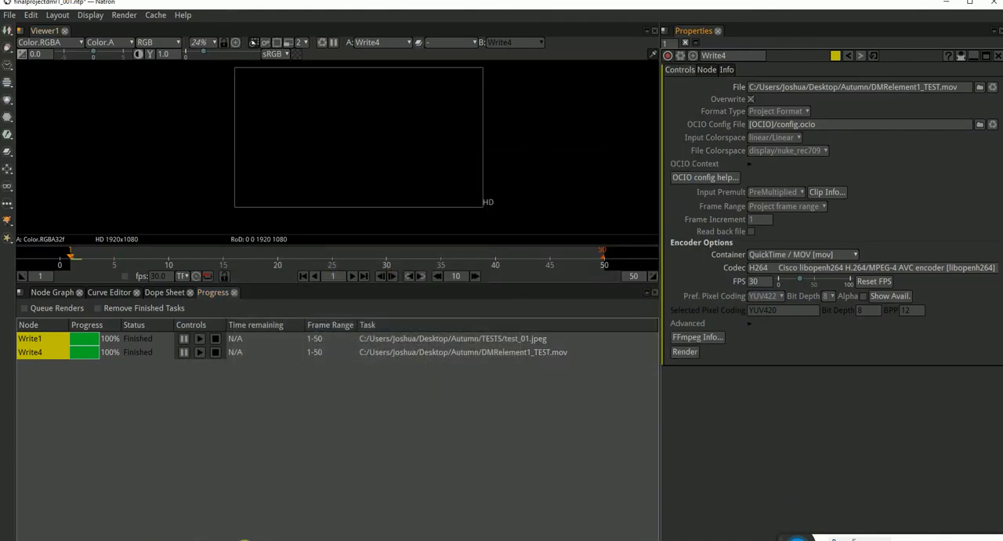
# Open the ah PNG image from the Autumn folder in Adobe Photoshop CC 2017.
pyautogui.click(245, 539)
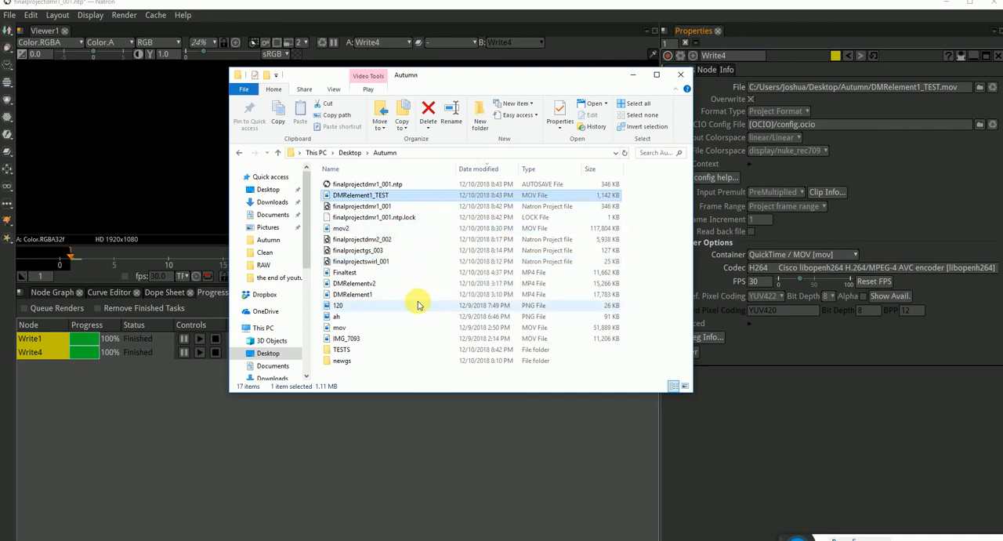
pyautogui.click(330, 317)
pyautogui.rightClick(330, 316)
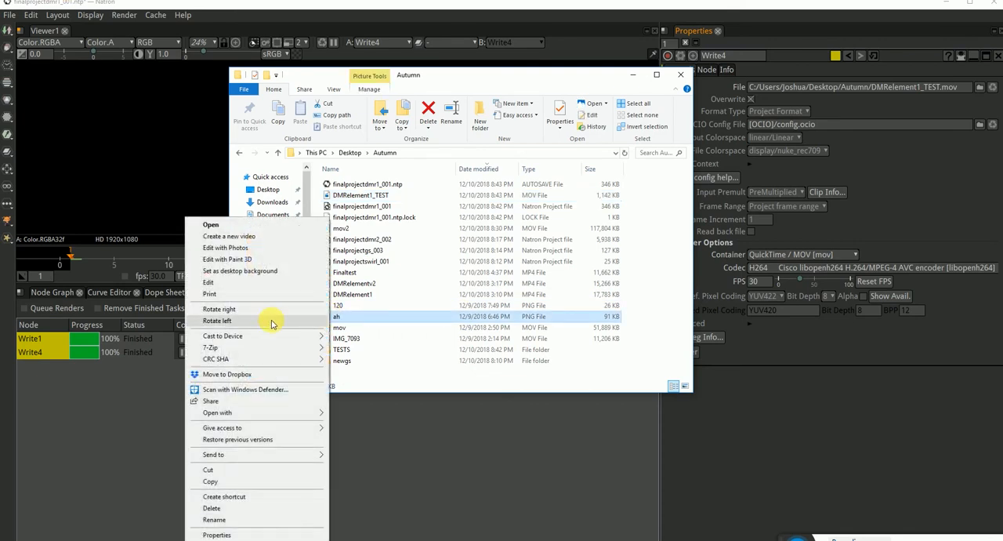
pyautogui.moveTo(228, 420)
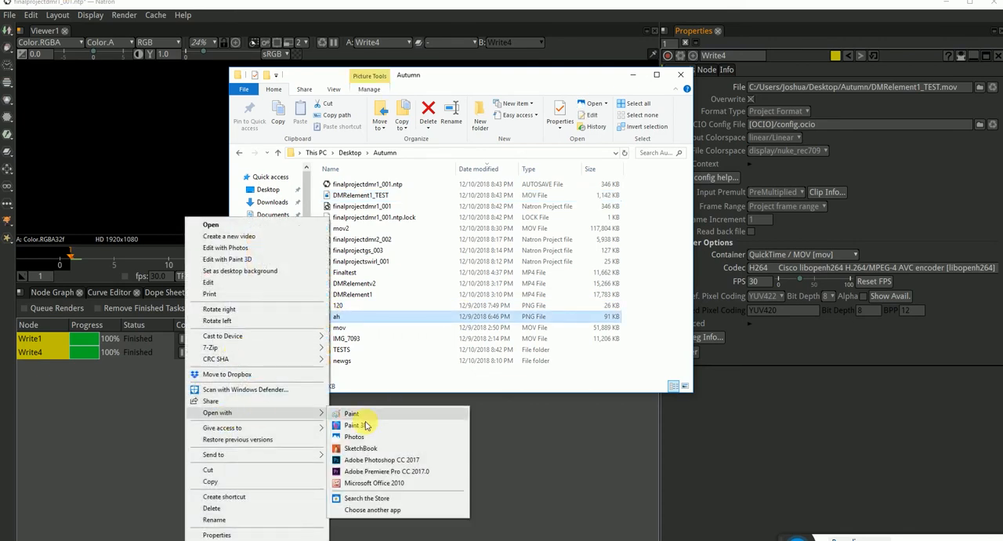
pyautogui.click(376, 460)
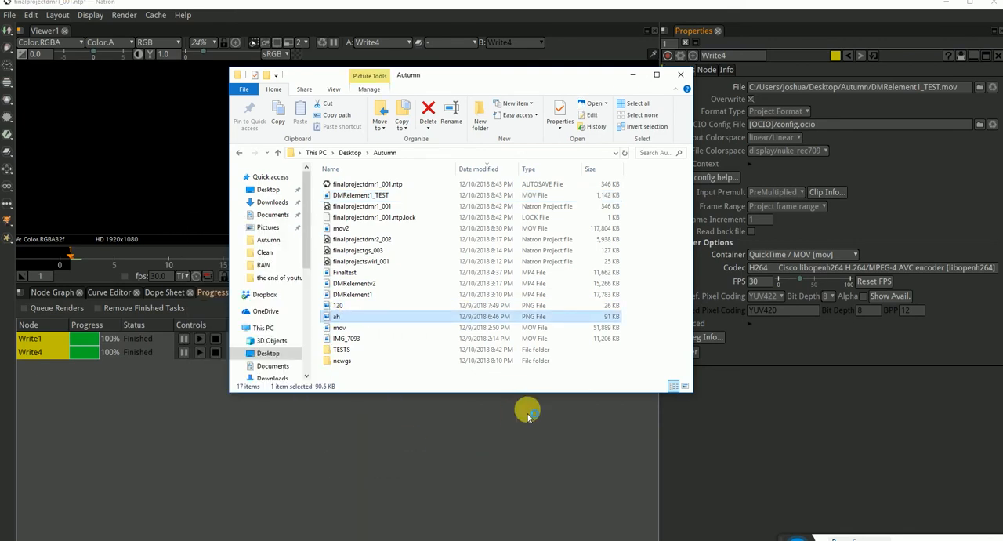
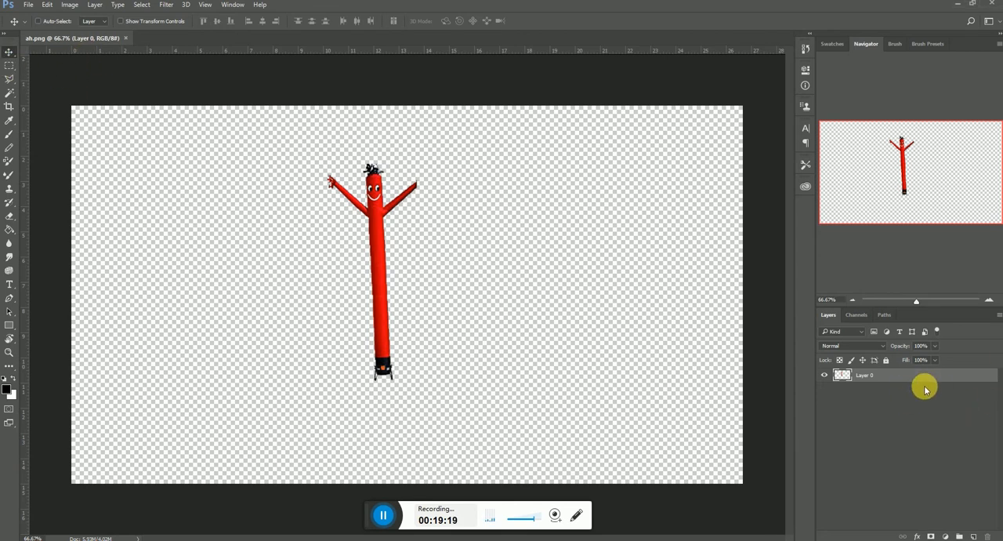
pyautogui.moveTo(934, 381); pyautogui.dragTo(974, 536)
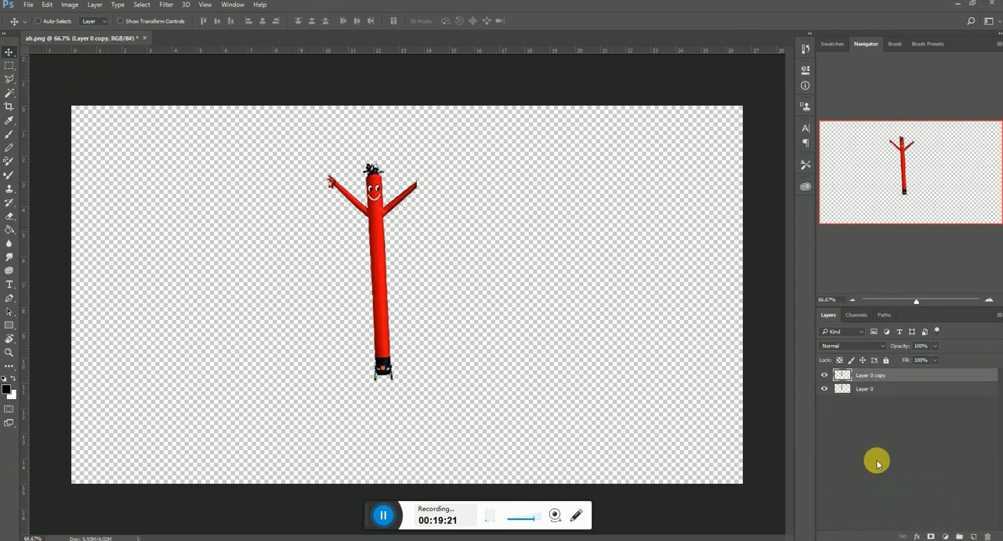
pyautogui.click(882, 396)
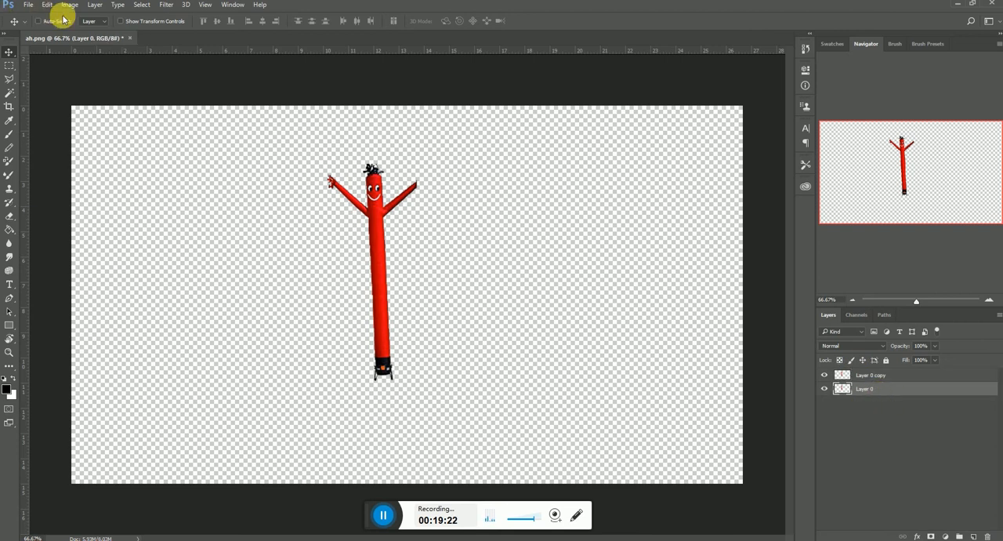
pyautogui.click(29, 6)
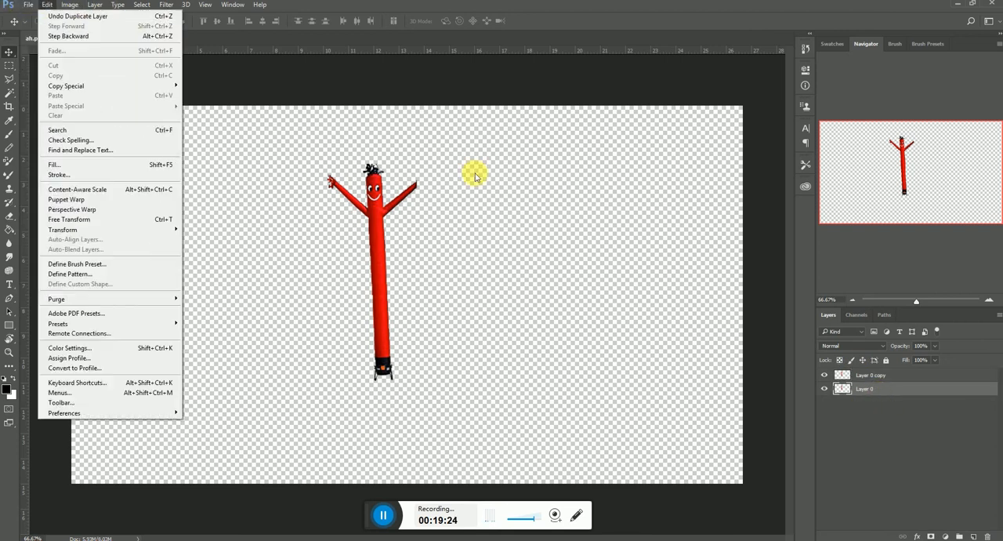
pyautogui.click(909, 368)
pyautogui.click(909, 375)
pyautogui.moveTo(909, 379); pyautogui.dragTo(987, 536)
# Save the transparent tube man image as a quality 12 JPEG, overwriting test_01 in the TESTS folder.
pyautogui.click(27, 6)
pyautogui.click(61, 120)
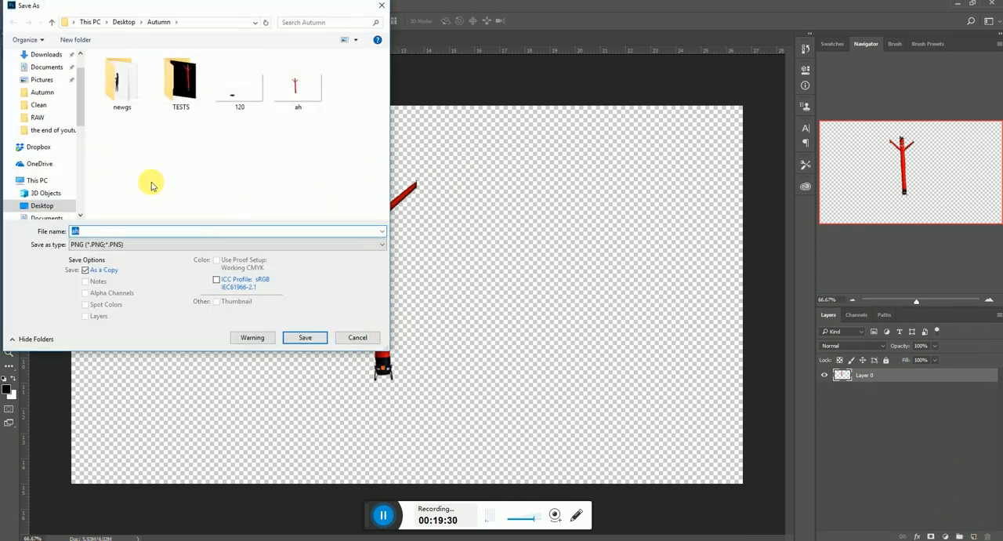
pyautogui.doubleClick(163, 89)
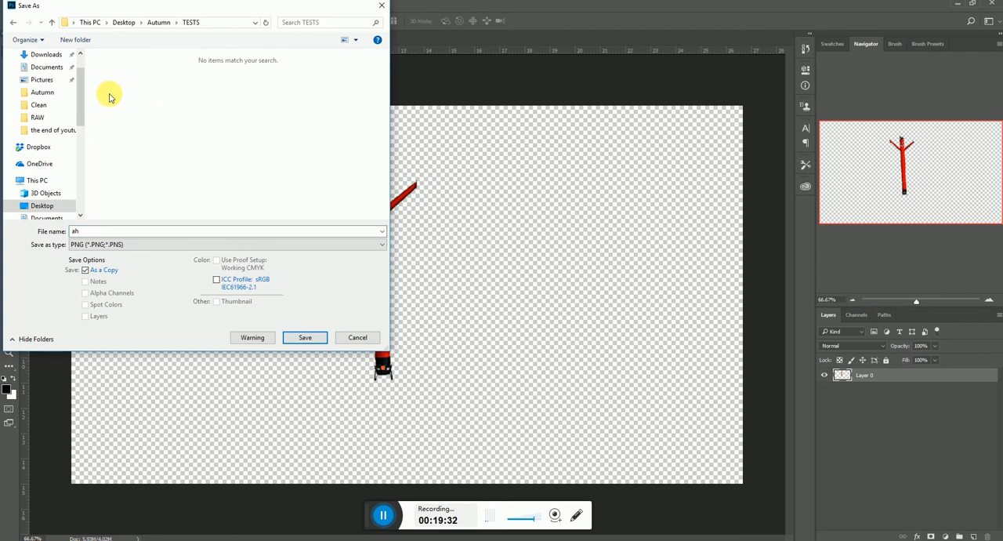
pyautogui.click(176, 245)
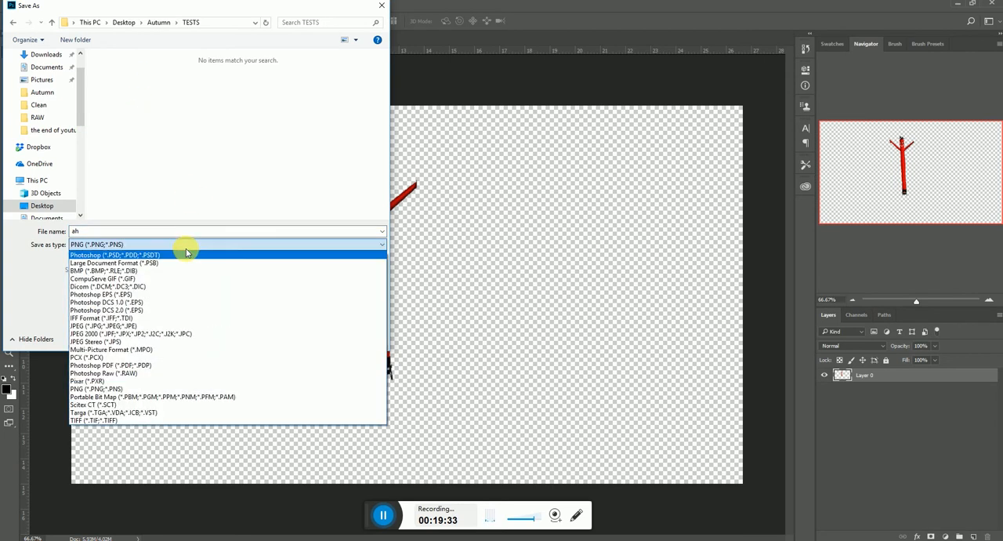
pyautogui.click(112, 323)
pyautogui.click(124, 69)
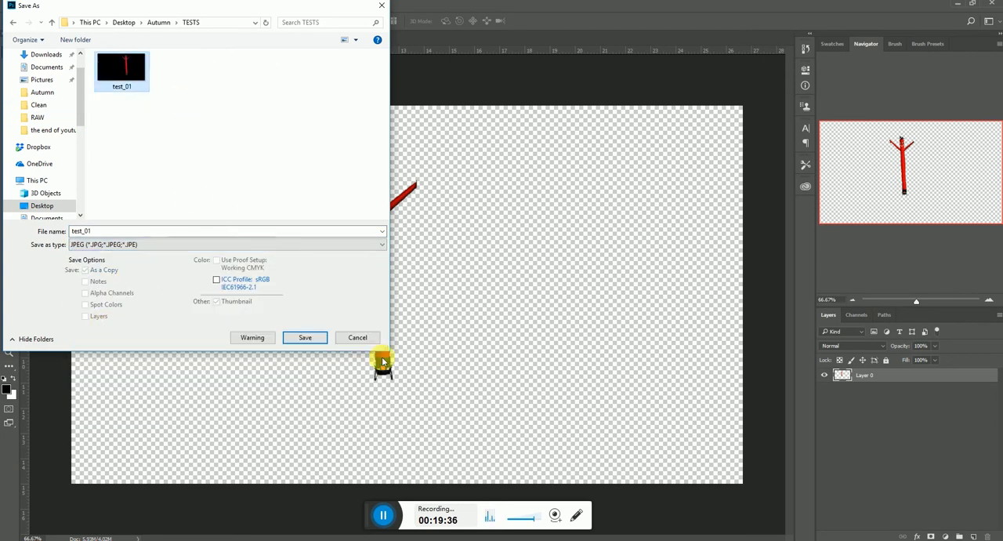
pyautogui.click(304, 337)
pyautogui.click(527, 277)
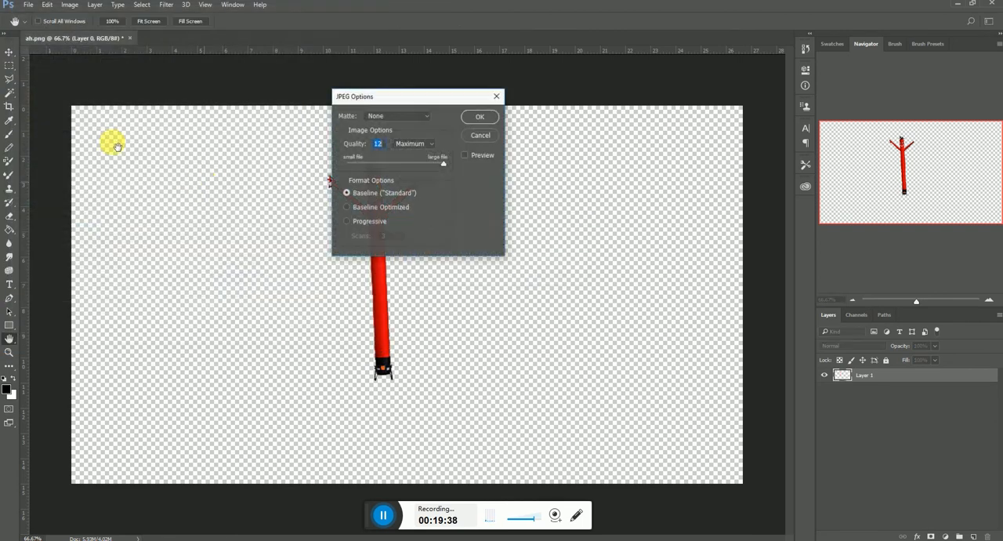
pyautogui.click(471, 113)
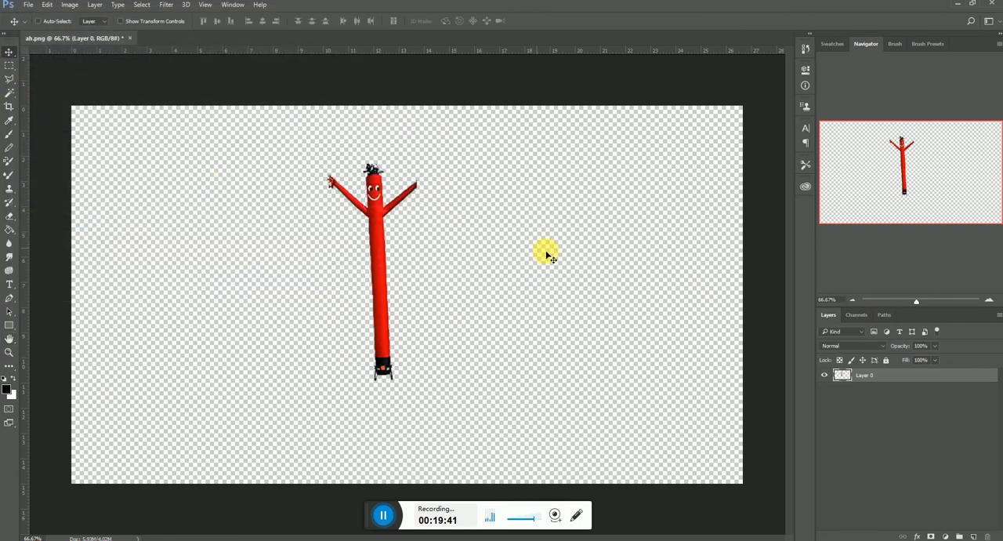
# Load Layer 0's transparency as a selection and add a white (ffffff) solid color fill layer masked to the tube man.
pyautogui.keyDown('ctrl'); pyautogui.click(849, 380); pyautogui.keyUp('ctrl')
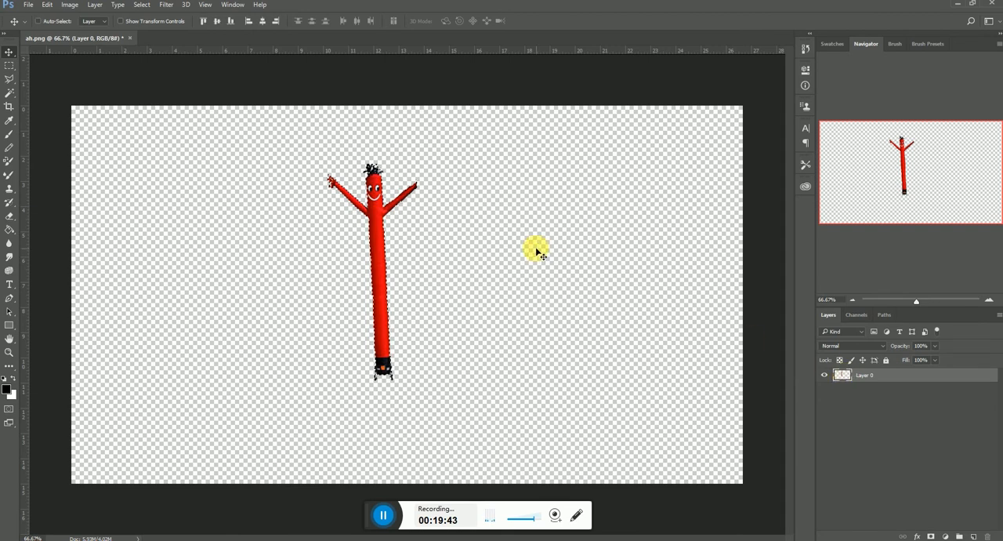
pyautogui.click(946, 536)
pyautogui.click(940, 250)
pyautogui.click(674, 263)
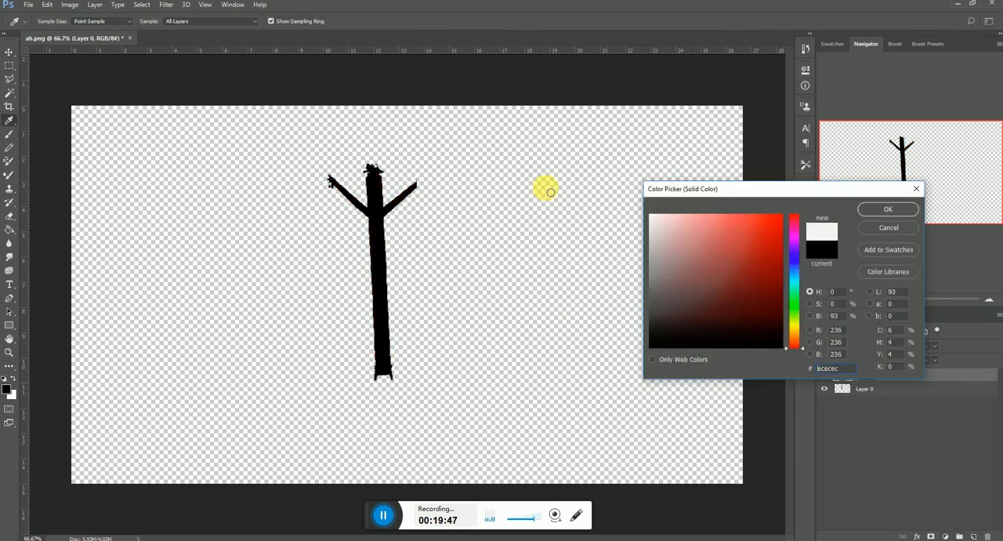
pyautogui.write('ffffff')
pyautogui.click(880, 209)
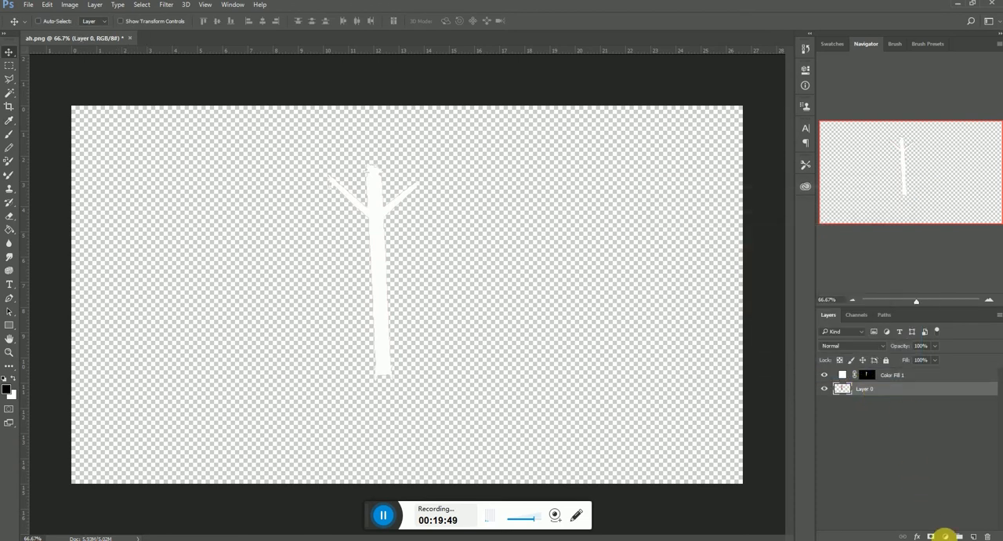
# Add a black solid color fill layer between Layer 0 and the white tube man fill.
pyautogui.click(946, 536)
pyautogui.click(932, 310)
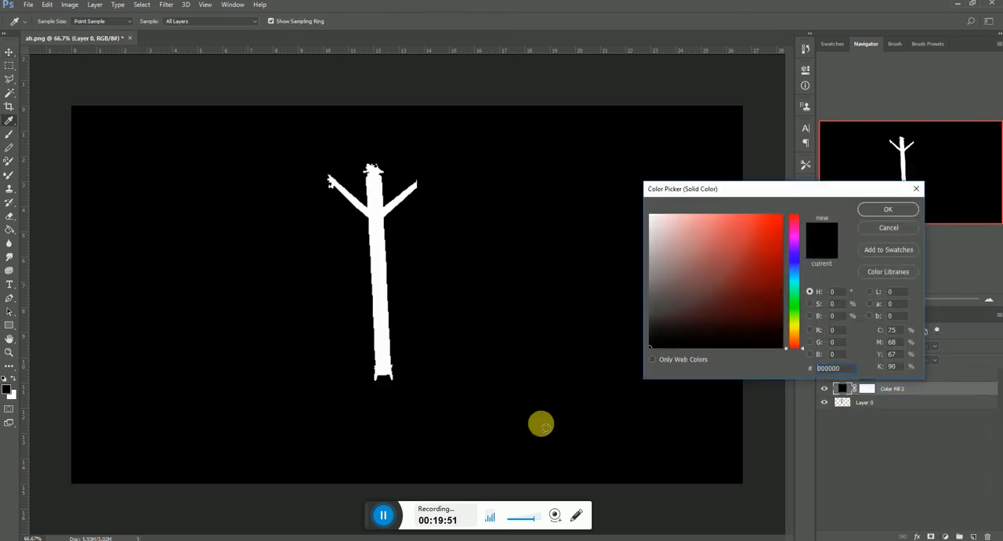
pyautogui.click(874, 209)
# Save the black-and-white matte as a quality 12 JPEG named test_01alpha in the TESTS folder.
pyautogui.click(28, 5)
pyautogui.click(62, 121)
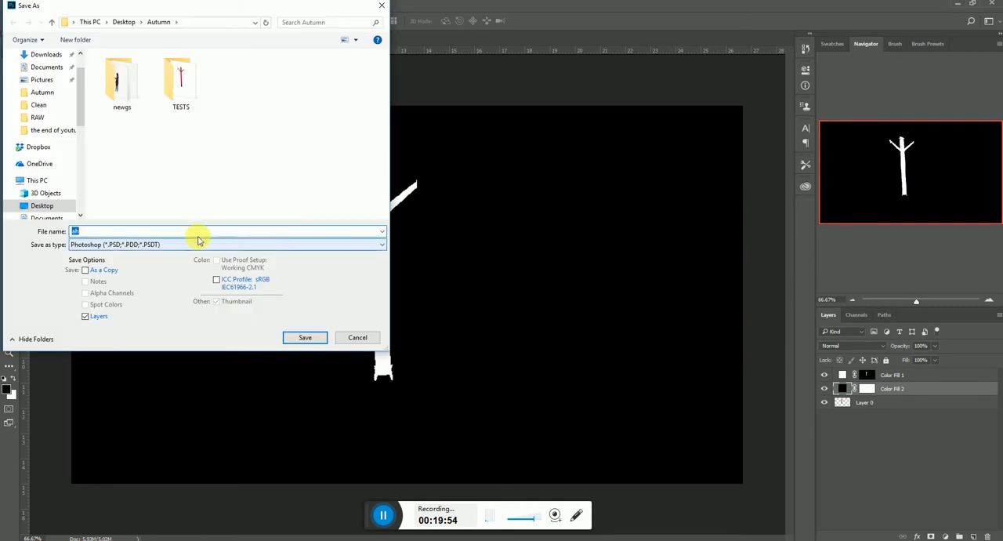
pyautogui.doubleClick(180, 83)
pyautogui.click(160, 244)
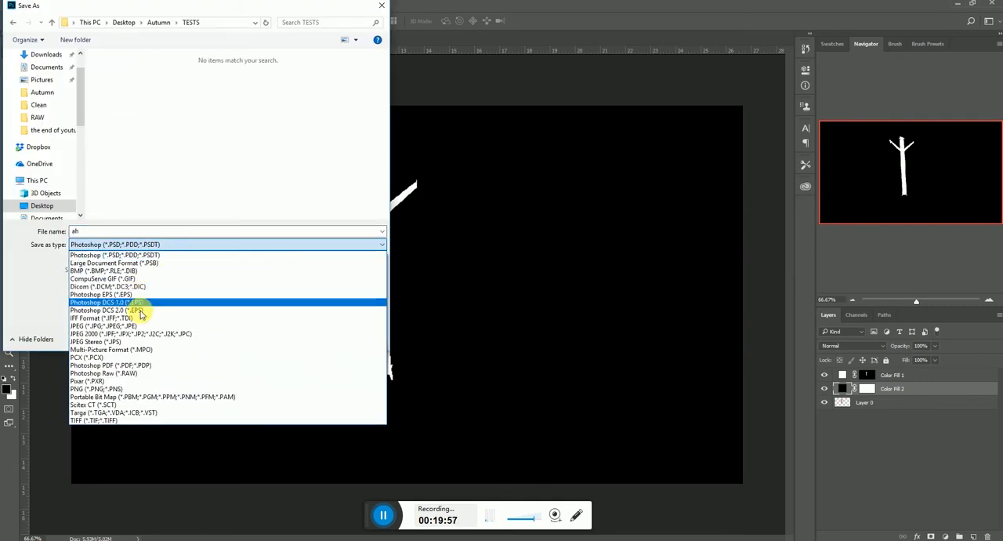
pyautogui.click(129, 321)
pyautogui.click(125, 69)
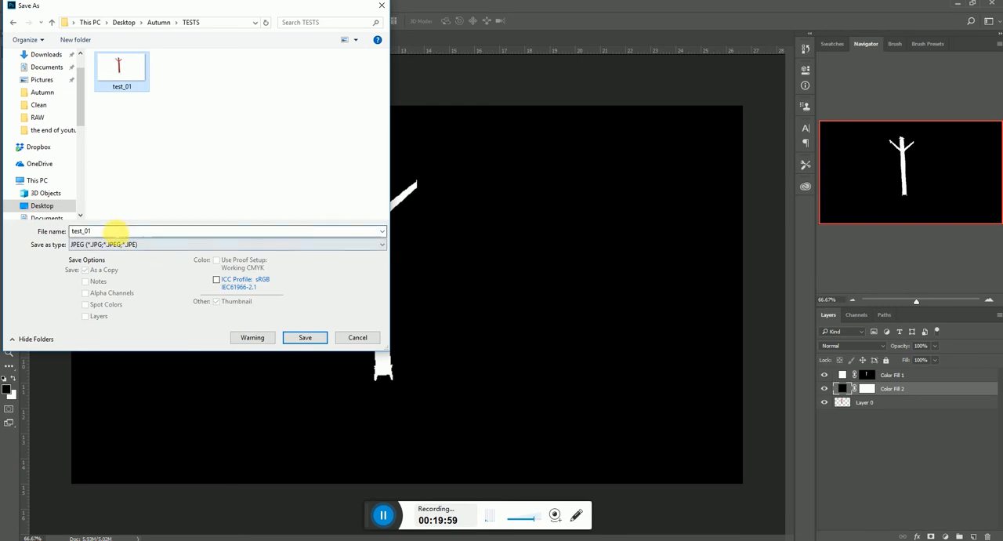
pyautogui.write('alph')
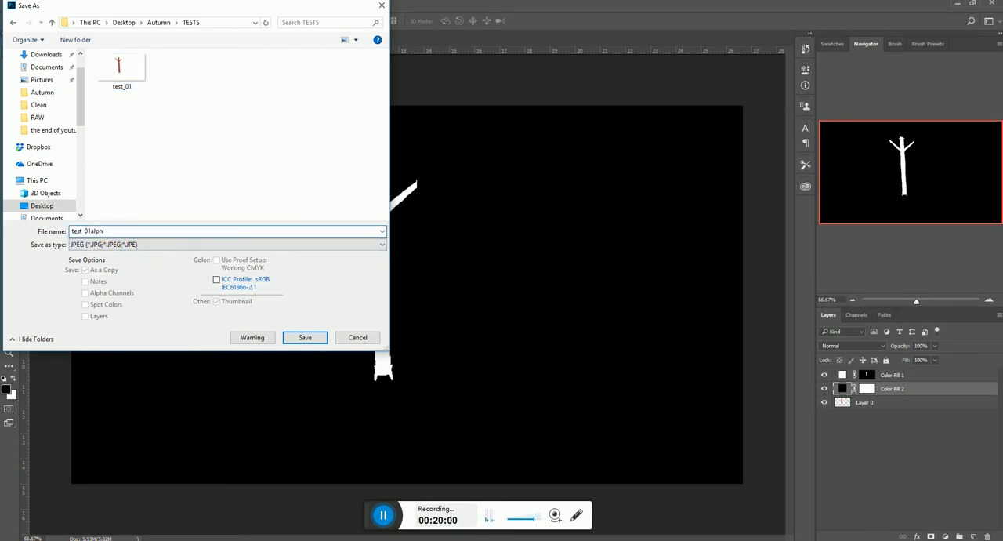
pyautogui.write('a')
pyautogui.press('Return')
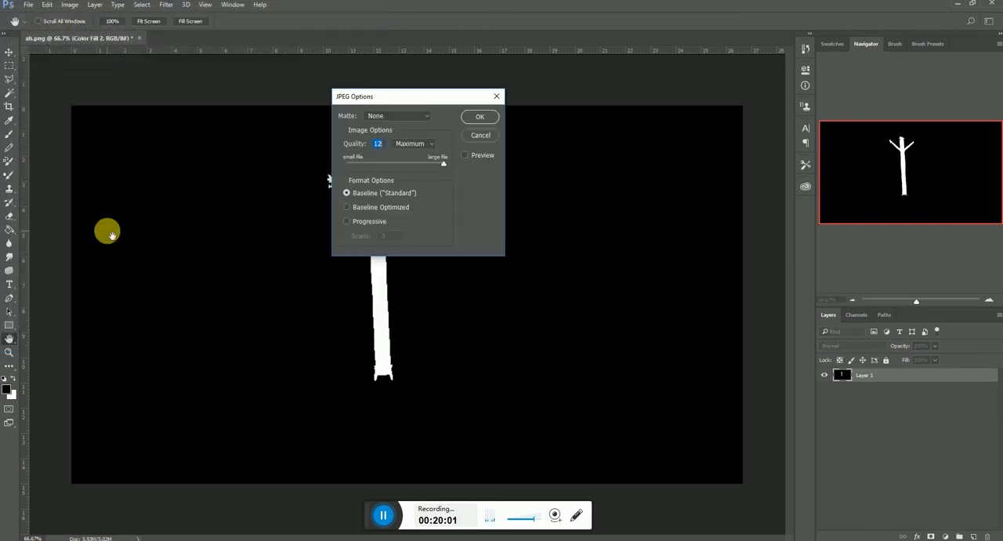
pyautogui.click(477, 117)
# Switch to Natron, import test_01 and test_01alpha from the TESTS folder into the node graph, and place their read nodes side by side.
pyautogui.click(436, 521)
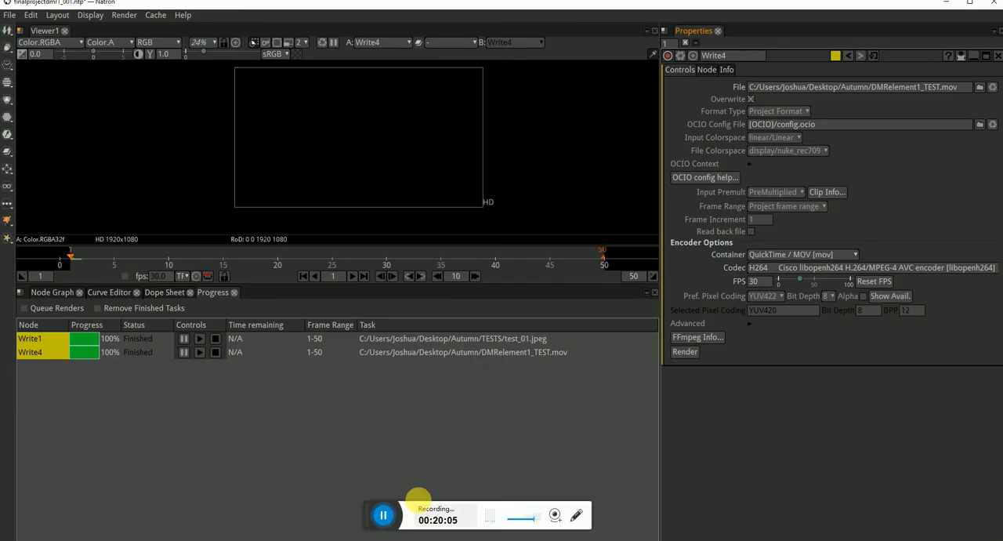
pyautogui.click(62, 292)
pyautogui.click(337, 539)
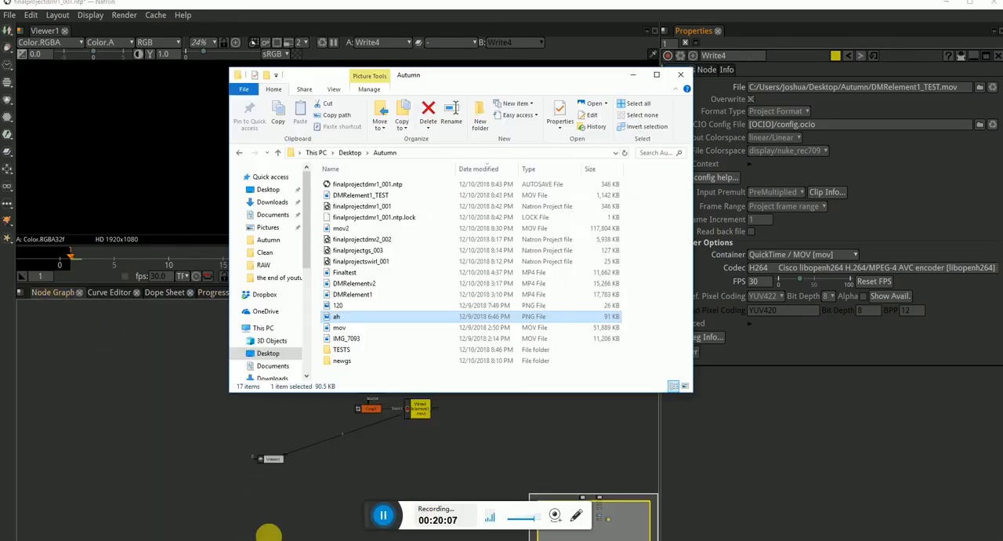
pyautogui.doubleClick(347, 349)
pyautogui.moveTo(454, 249); pyautogui.dragTo(322, 166)
pyautogui.moveTo(349, 202); pyautogui.dragTo(202, 400)
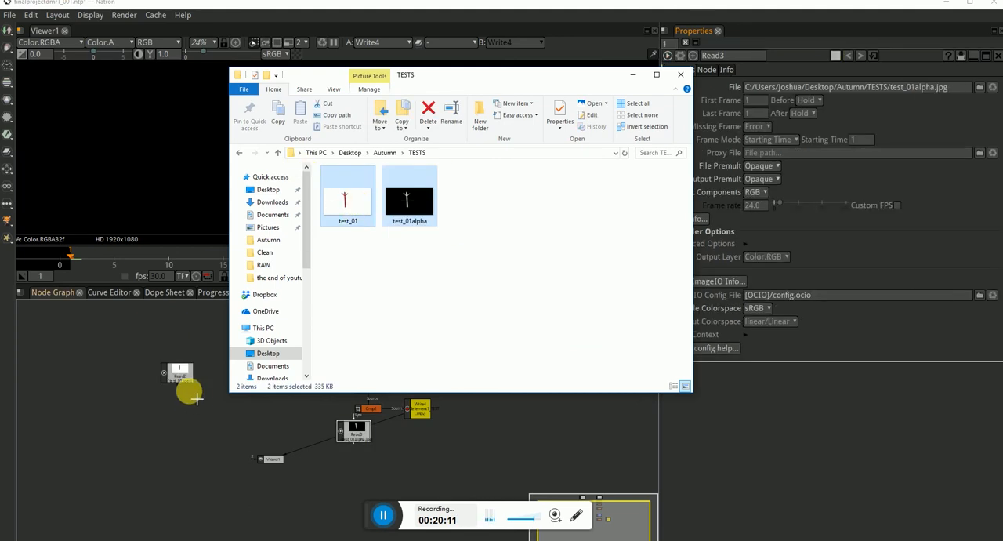
pyautogui.click(186, 428)
pyautogui.moveTo(342, 433); pyautogui.dragTo(196, 375)
# View the test_01 and test_01alpha read nodes in the viewer and toggle the alpha channel display for each.
pyautogui.click(179, 370)
pyautogui.press('1')
pyautogui.press('a')
pyautogui.click(226, 369)
pyautogui.click(225, 370)
pyautogui.press('1')
pyautogui.press('a')
pyautogui.press('a')
pyautogui.press('a')
pyautogui.press('a')
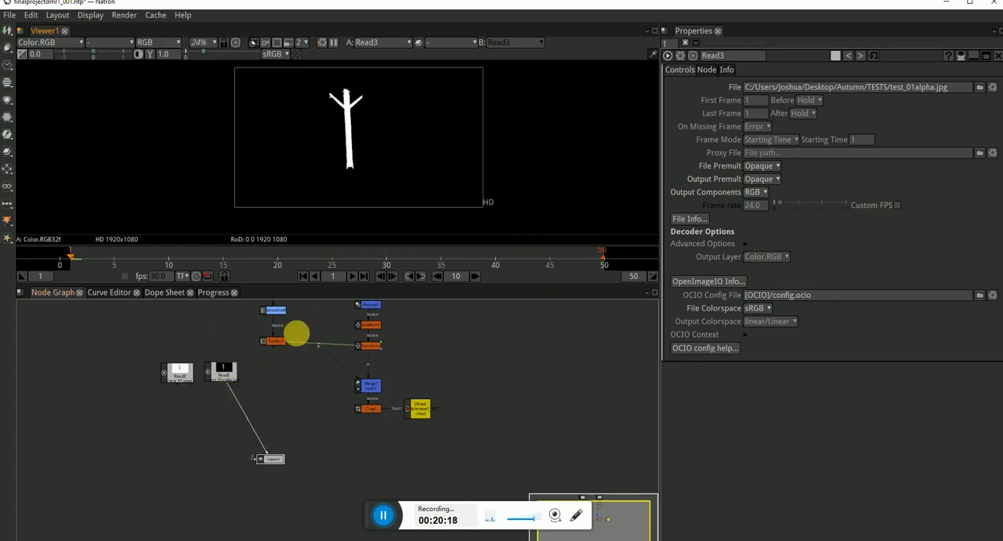
# Move the test_01 and test_01alpha read nodes together beside the ah.png read node.
pyautogui.moveTo(261, 406); pyautogui.dragTo(128, 336)
pyautogui.moveTo(196, 370); pyautogui.dragTo(478, 330)
pyautogui.moveTo(523, 361); pyautogui.dragTo(428, 401)
pyautogui.scroll(3, 405, 425)
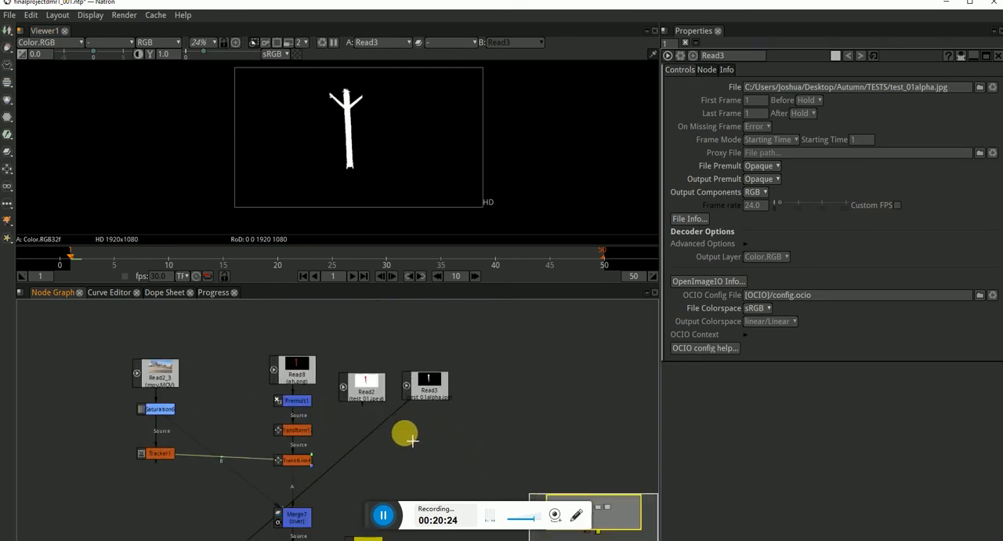
# Add a Shuffle node below the test_01alpha read node.
pyautogui.press('Tab')
pyautogui.write('shu')
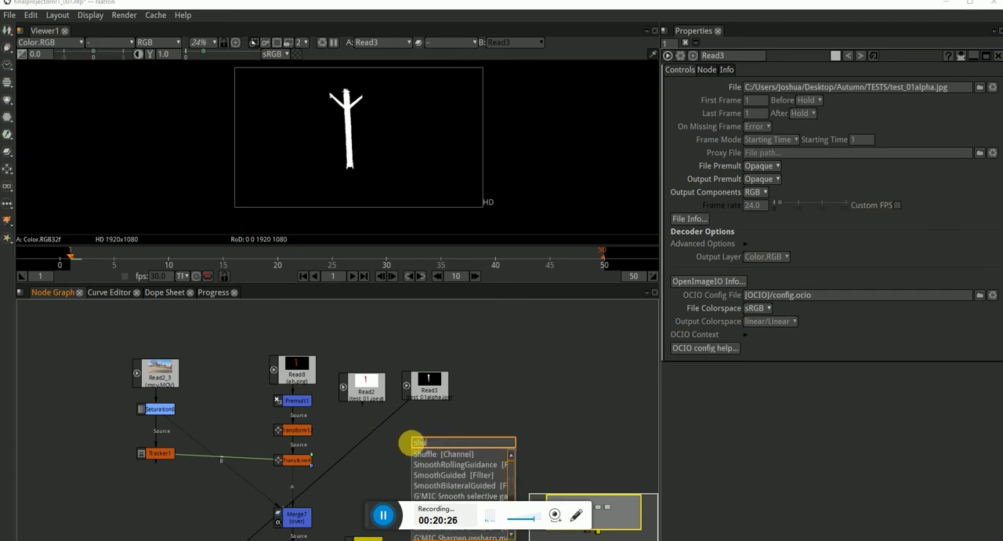
pyautogui.click(433, 455)
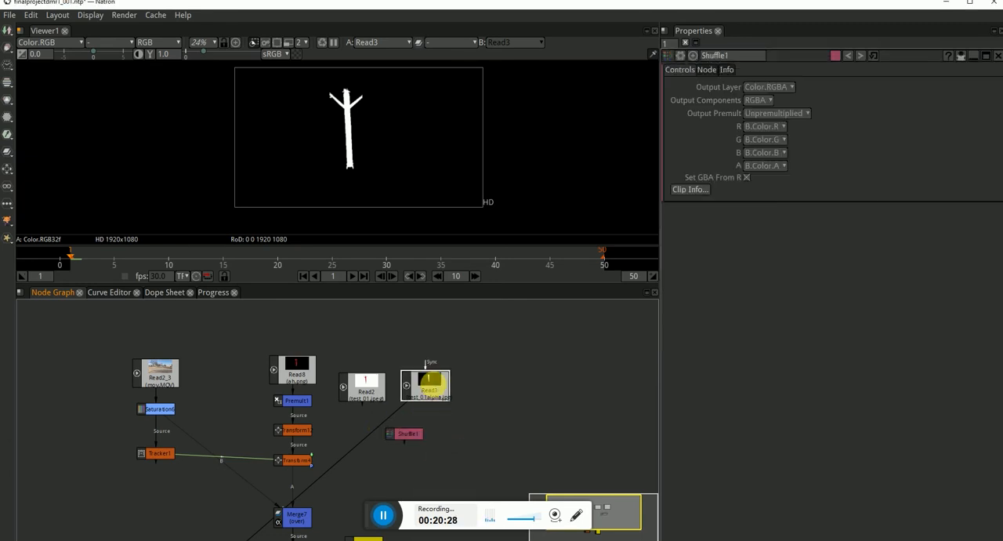
pyautogui.scroll(2, 344, 137)
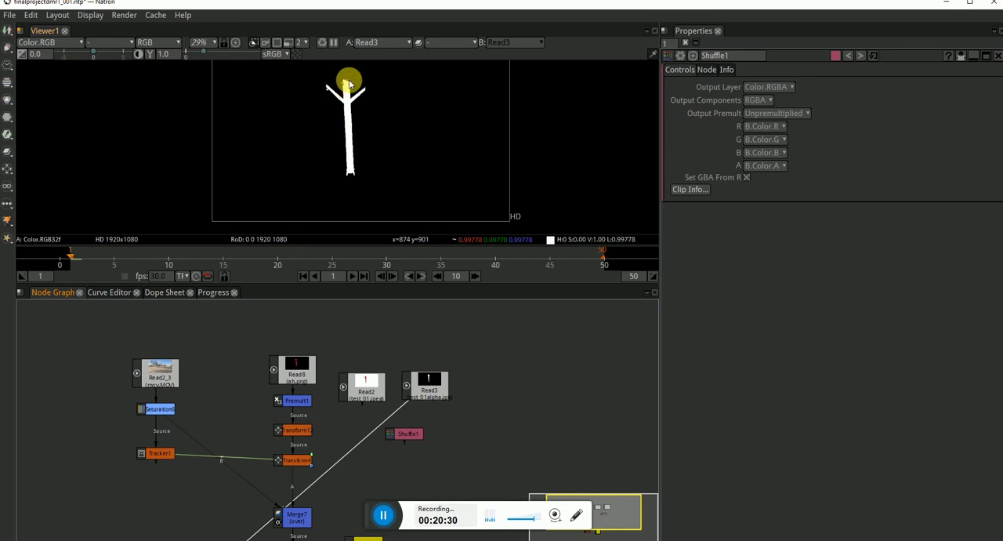
pyautogui.click(403, 433)
pyautogui.scroll(1, 406, 440)
# Connect the Shuffle node's A input to the test_01alpha read node and its B input to the test_01 read node.
pyautogui.moveTo(400, 423); pyautogui.dragTo(430, 384)
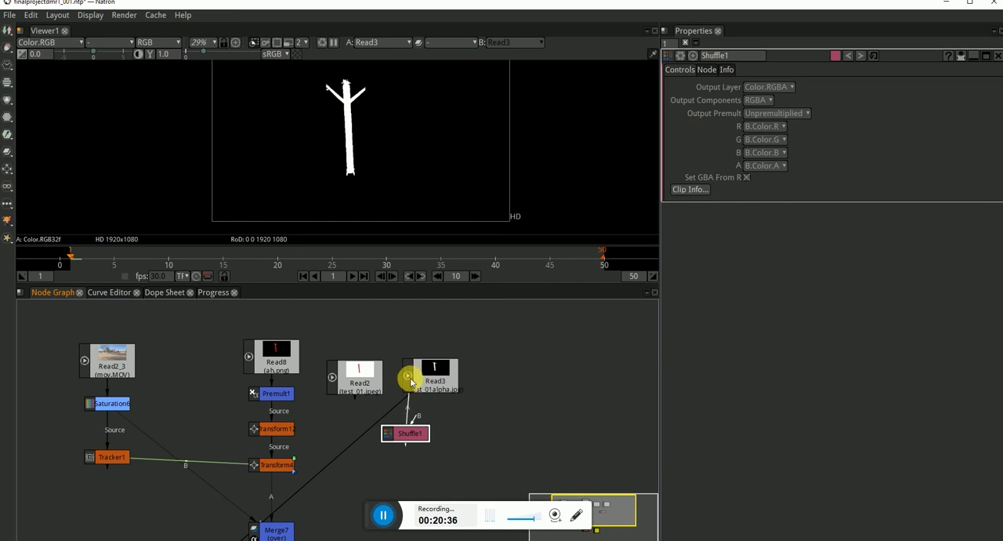
pyautogui.moveTo(418, 379); pyautogui.dragTo(418, 377)
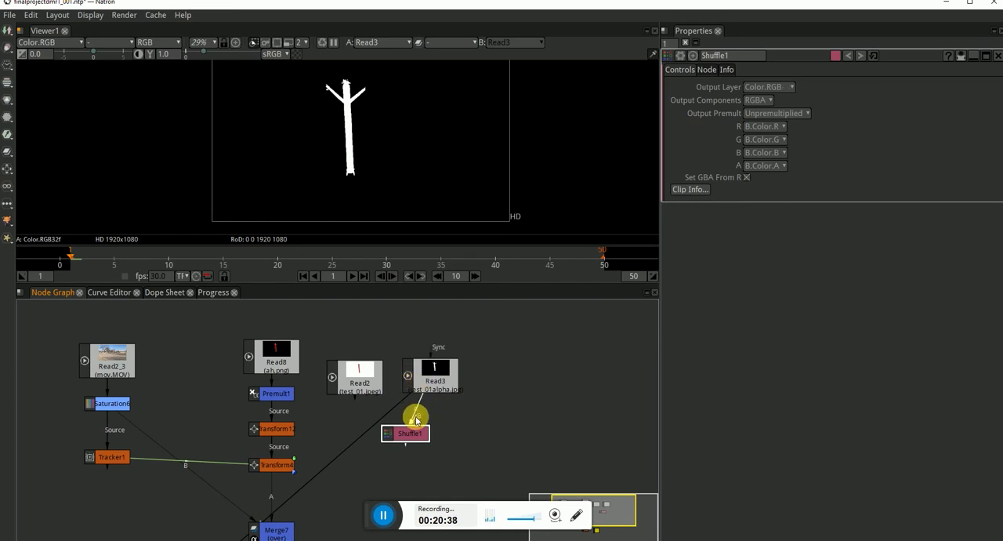
pyautogui.moveTo(354, 386); pyautogui.dragTo(356, 387)
pyautogui.moveTo(418, 439); pyautogui.dragTo(409, 440)
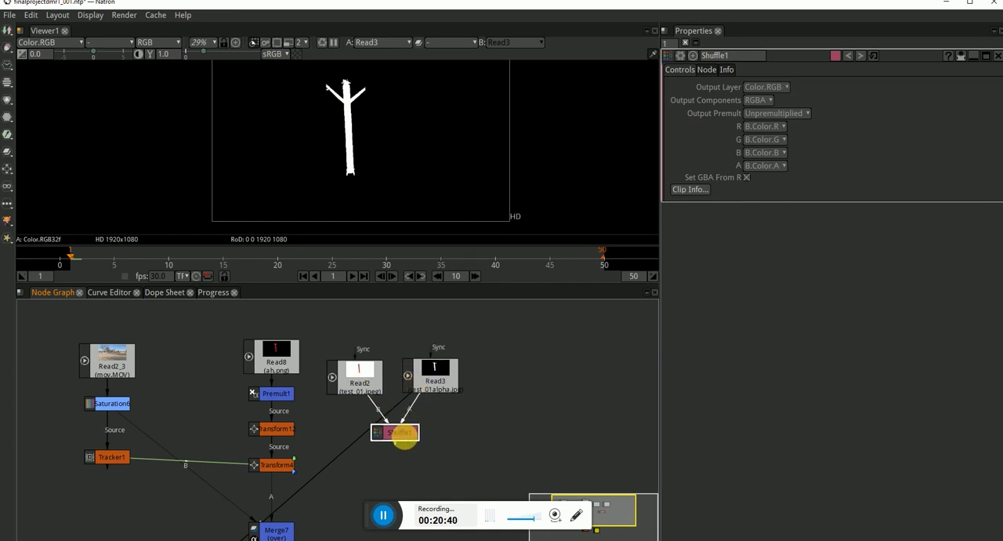
# Show the Shuffle node's output in the viewer and toggle the alpha channel display to check it.
pyautogui.press('1')
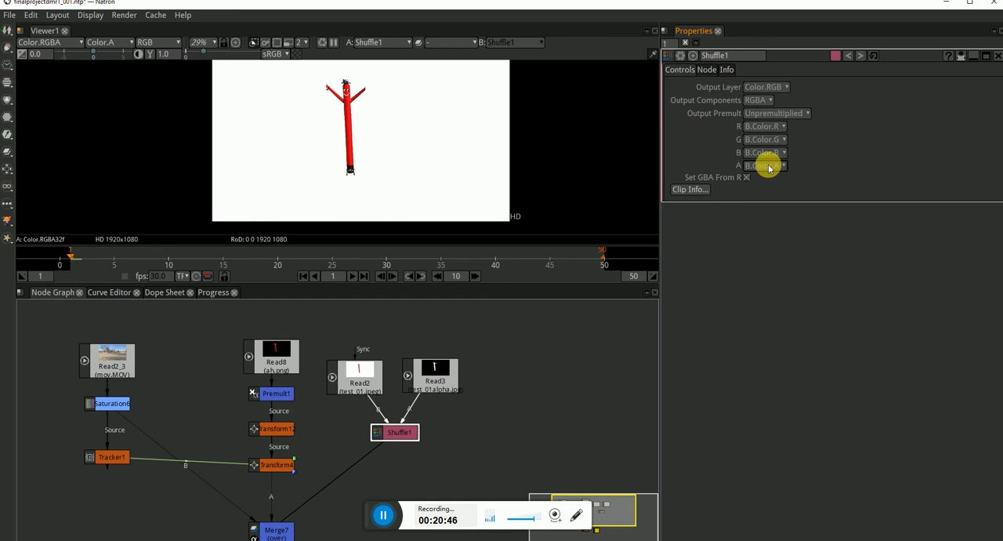
pyautogui.click(437, 147)
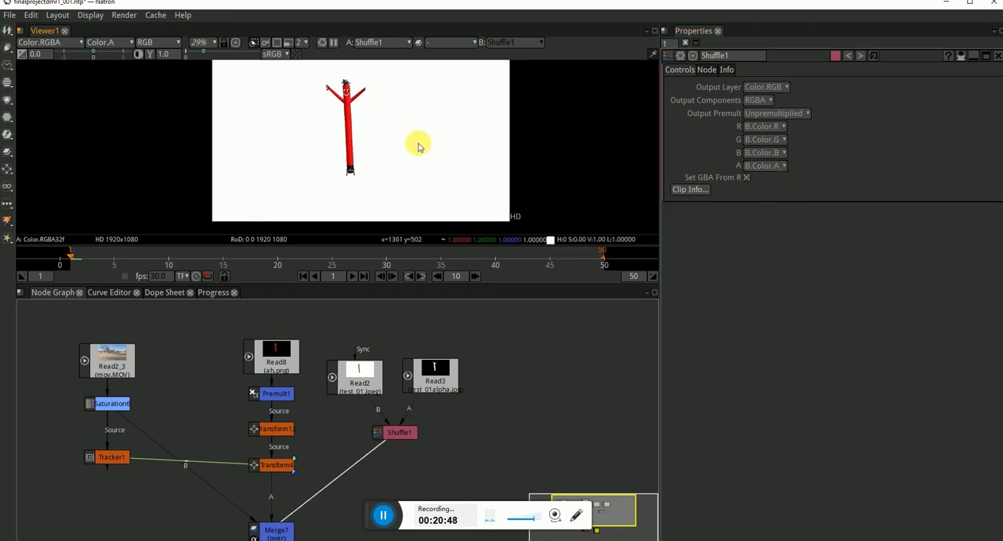
pyautogui.press('a')
pyautogui.press('a')
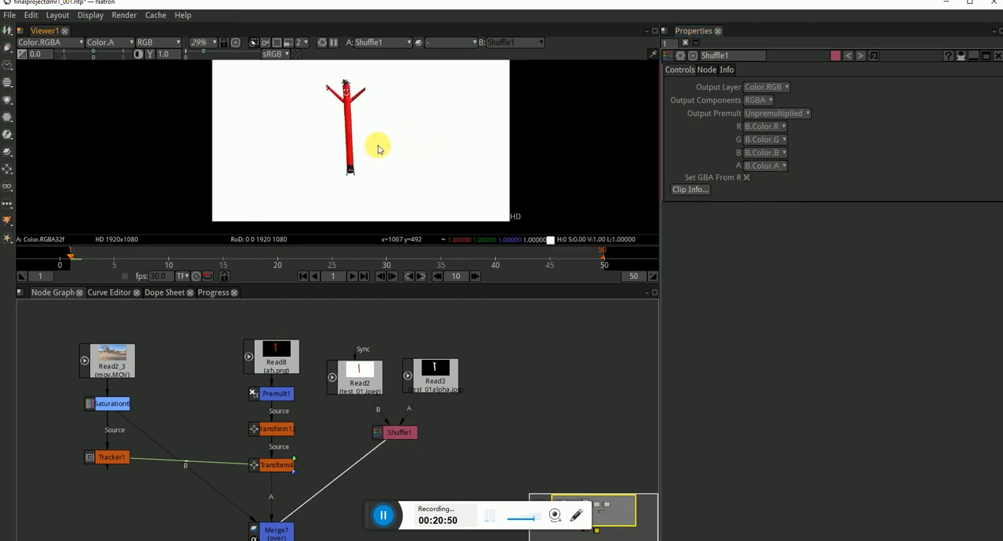
pyautogui.press('a')
pyautogui.press('a')
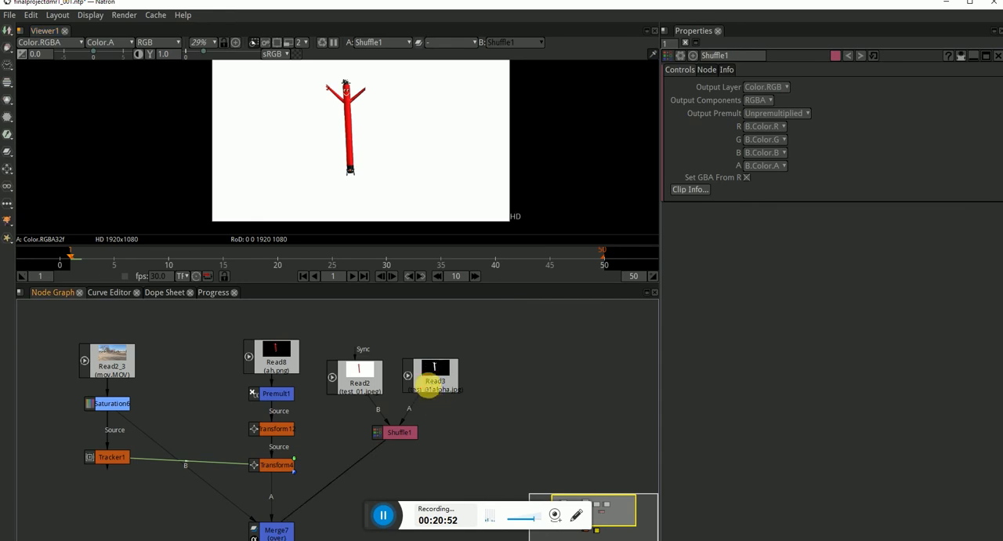
# Compare the test_01alpha read node with the Shuffle node's output in the viewer.
pyautogui.click(431, 388)
pyautogui.press('1')
pyautogui.click(383, 163)
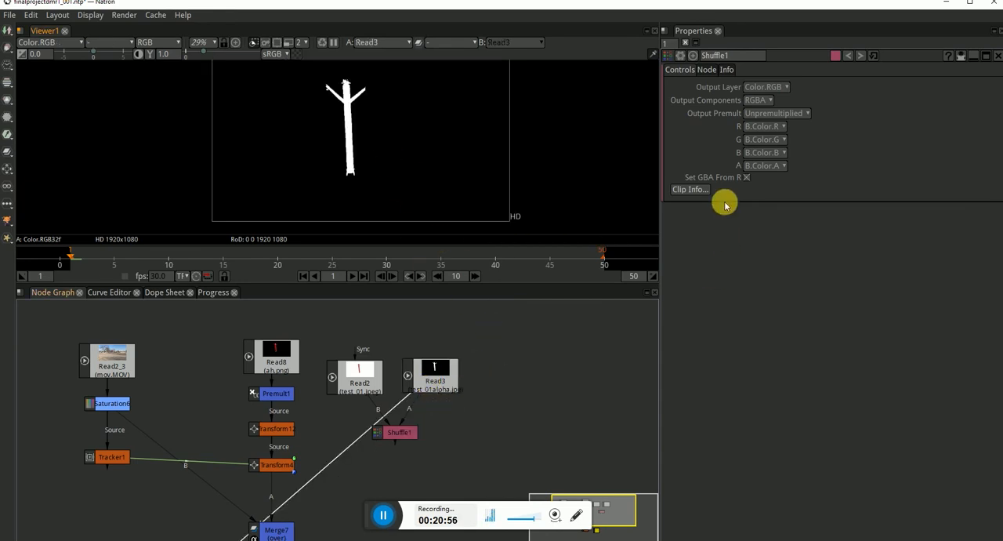
pyautogui.click(409, 429)
pyautogui.press('1')
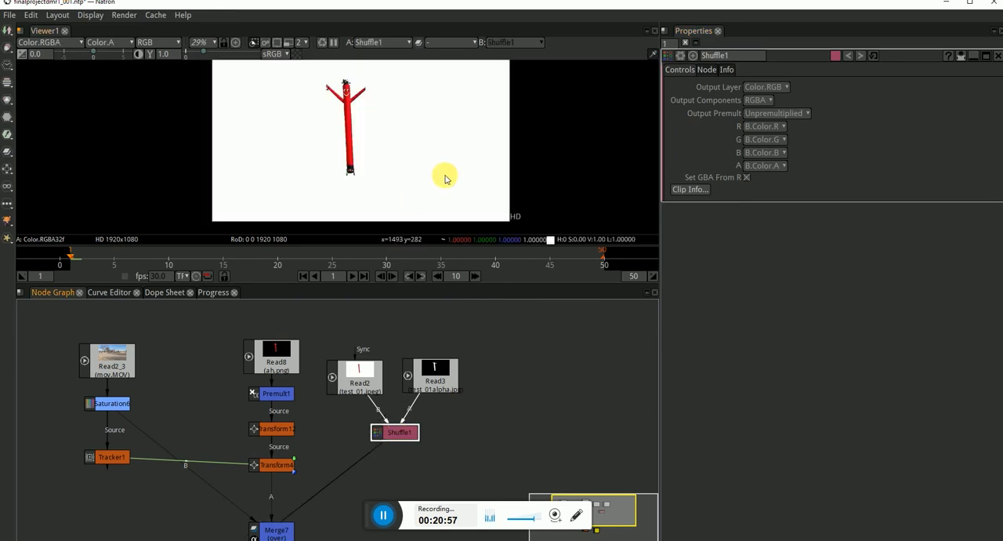
# Try B.Color.R as the Shuffle node's alpha source and check the alpha channel in the viewer.
pyautogui.click(781, 166)
pyautogui.click(768, 246)
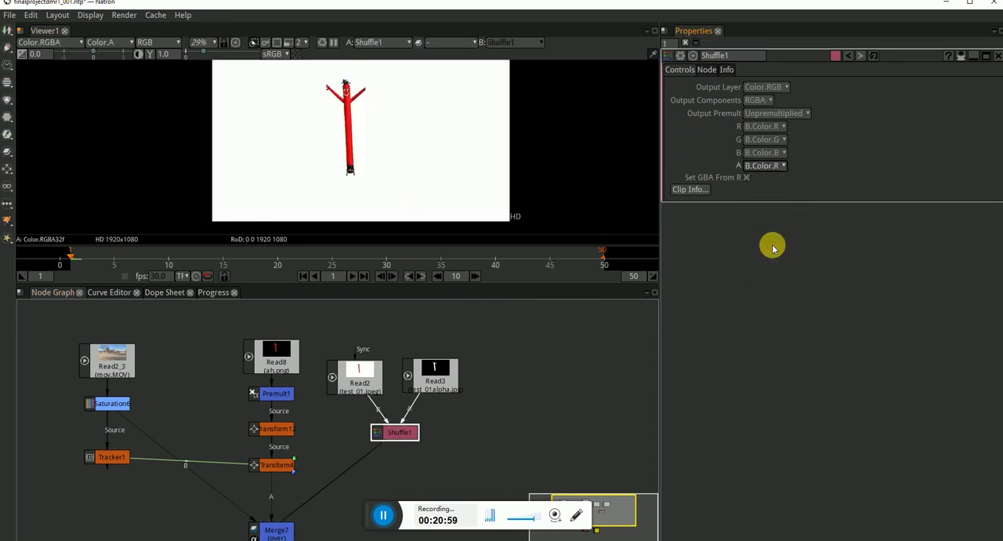
pyautogui.click(386, 134)
pyautogui.press('a')
# Set the Shuffle node's alpha source to A.Color.R and check the resulting alpha channel in the viewer.
pyautogui.press('a')
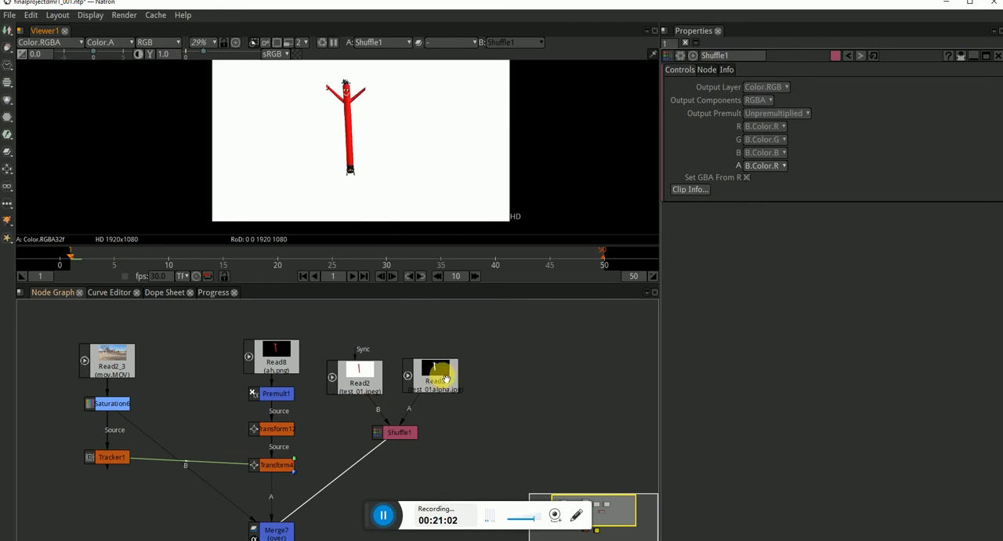
pyautogui.click(765, 167)
pyautogui.click(774, 179)
pyautogui.press('a')
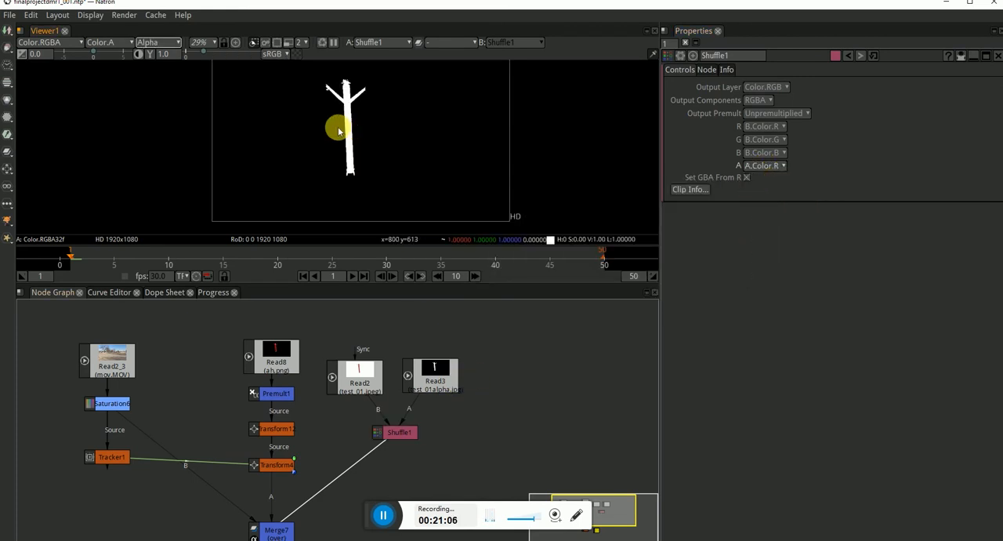
pyautogui.press('a')
pyautogui.press('a')
pyautogui.press('a')
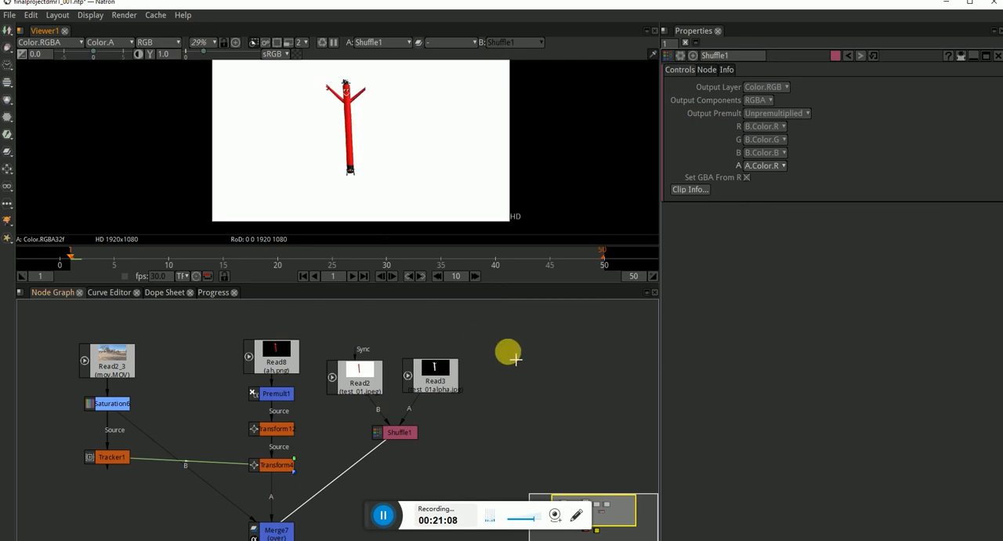
# Place a copy of the Premult1 node directly below Shuffle1 and show its output in the viewer.
pyautogui.moveTo(280, 392); pyautogui.dragTo(405, 461)
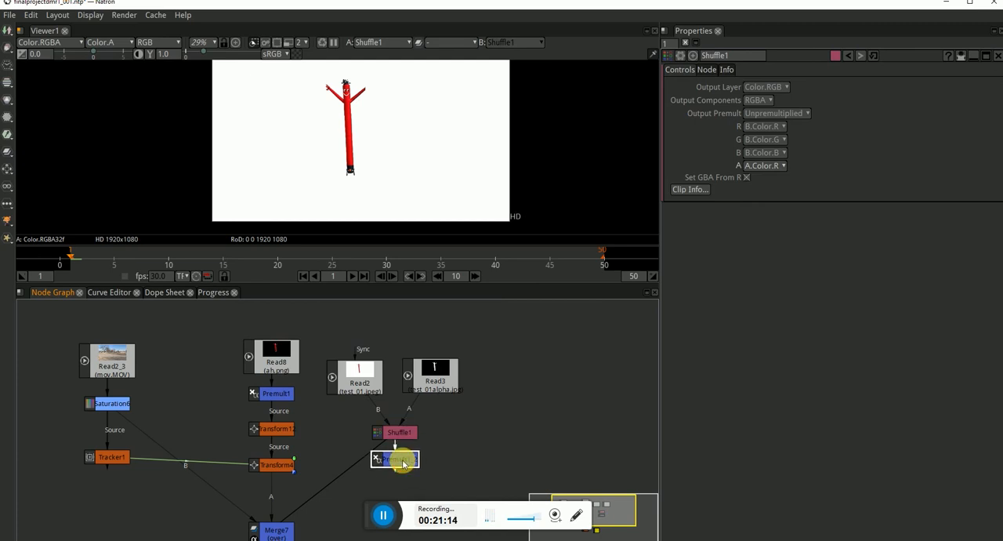
pyautogui.press('1')
pyautogui.scroll(10, 382, 179)
pyautogui.scroll(-8, 340, 123)
pyautogui.scroll(2, 365, 141)
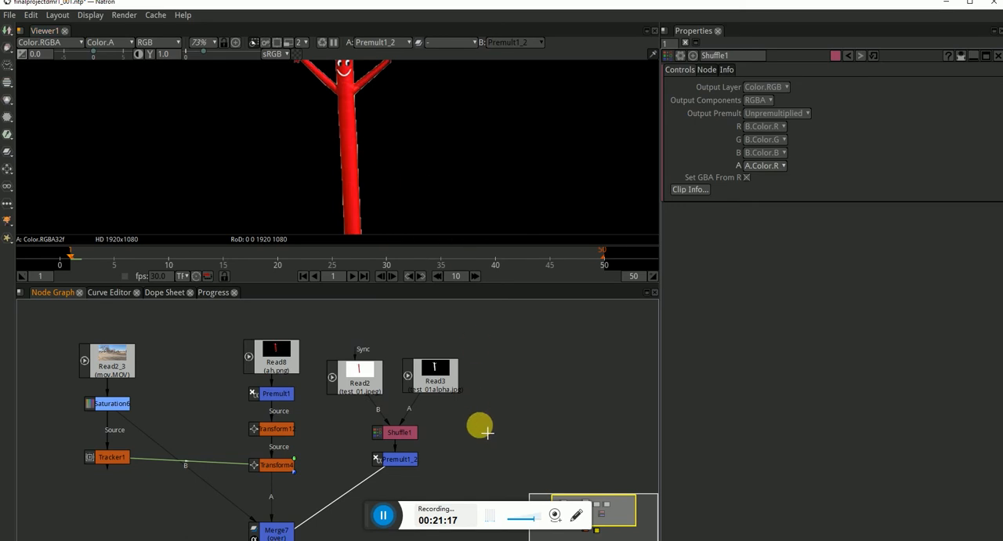
# Move the copied Premult node farther below Shuffle1 and inspect the tube man's outline up close in the viewer.
pyautogui.click(472, 453)
pyautogui.moveTo(403, 461); pyautogui.dragTo(400, 482)
pyautogui.click(403, 436)
pyautogui.click(462, 452)
pyautogui.moveTo(345, 91); pyautogui.dragTo(366, 129)
pyautogui.scroll(4, 364, 125)
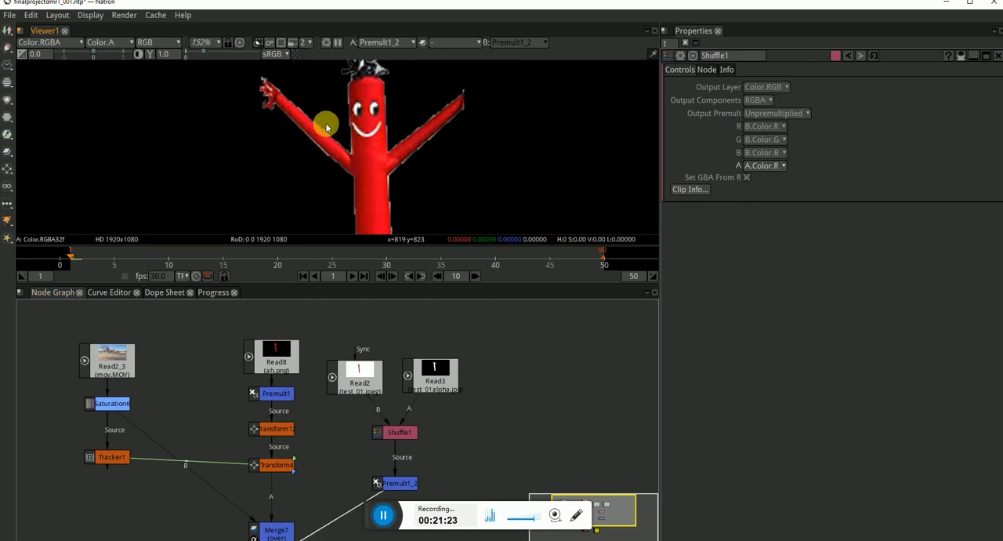
pyautogui.scroll(-2, 392, 189)
pyautogui.scroll(5, 353, 179)
pyautogui.scroll(-7, 329, 123)
pyautogui.scroll(6, 337, 169)
pyautogui.scroll(-2, 325, 156)
# Insert an Erode node between Shuffle1 and the copied Premult node, using a single size value of 1 for both axes.
pyautogui.click(394, 431)
pyautogui.press('Tab')
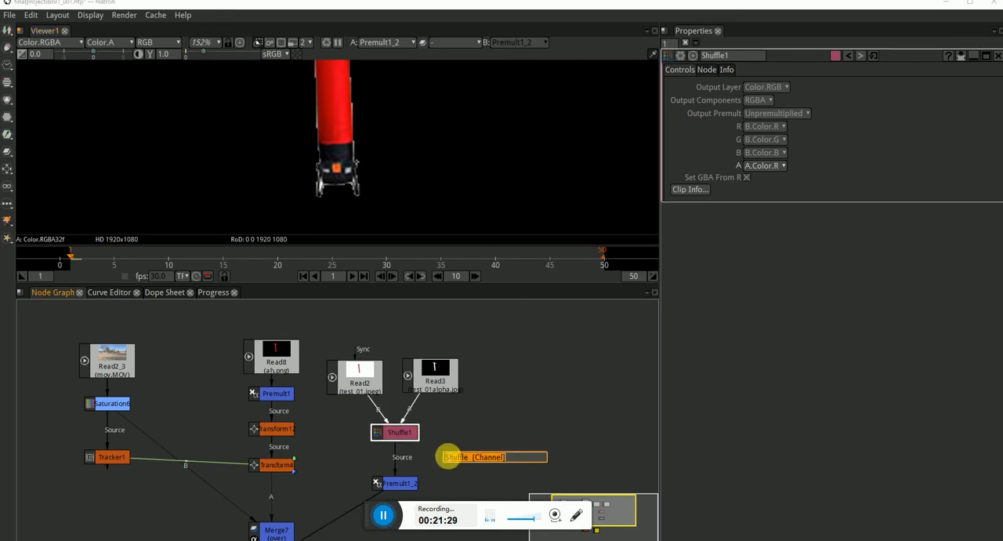
pyautogui.write('ero')
pyautogui.click(479, 472)
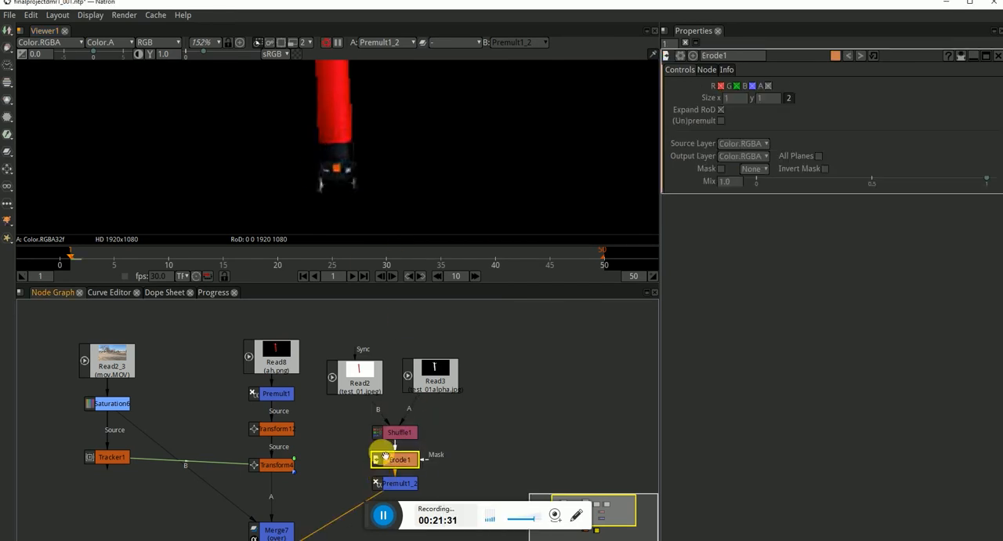
pyautogui.moveTo(386, 110); pyautogui.dragTo(389, 226)
pyautogui.moveTo(374, 87); pyautogui.dragTo(377, 159)
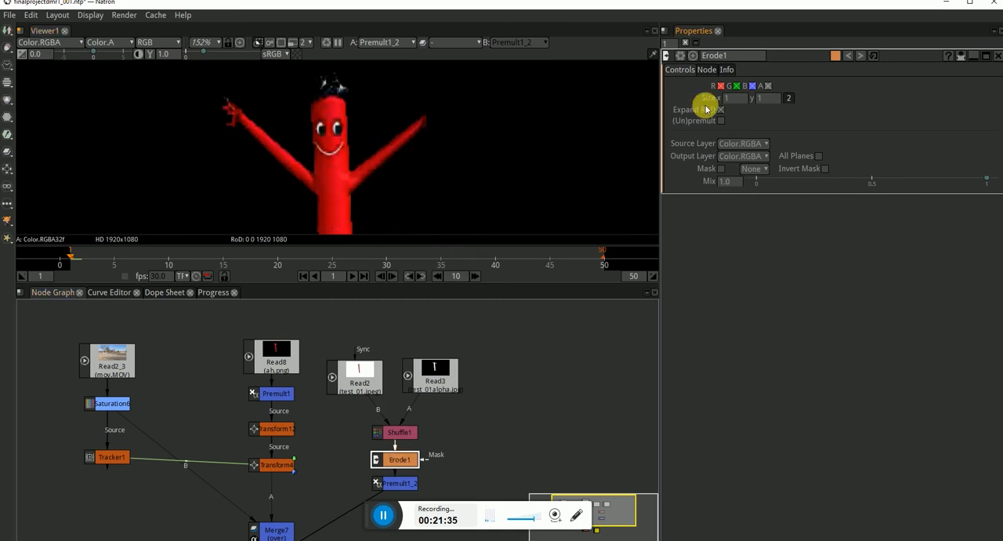
pyautogui.click(789, 98)
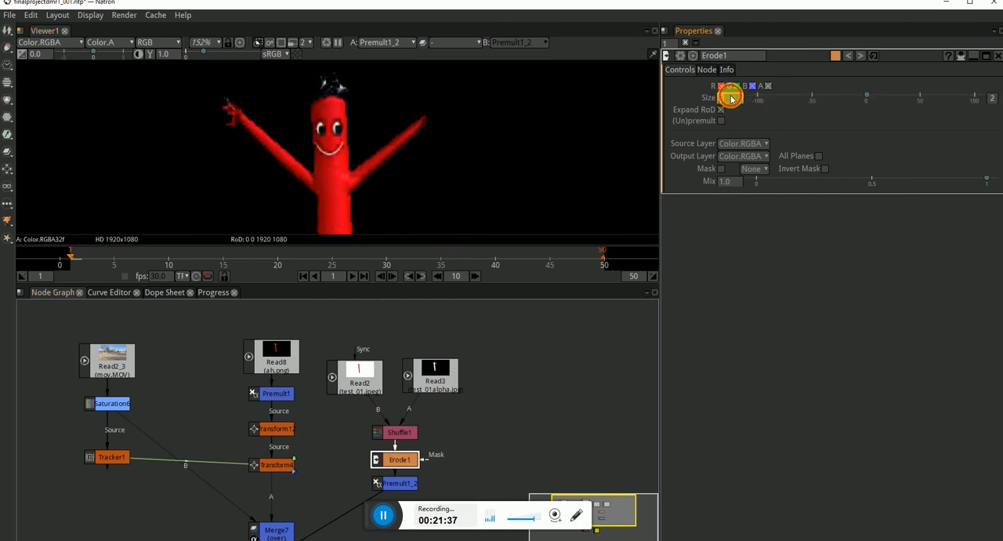
pyautogui.press('Return')
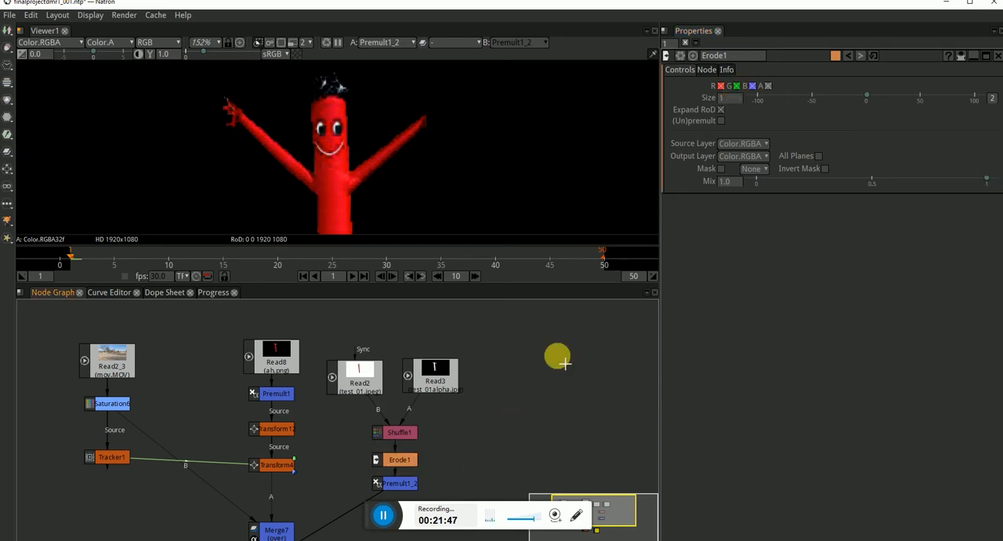
# Relocate the Erode node to the connection between the test_01alpha read node and Shuffle1, and check the tube man's edges.
pyautogui.click(398, 459)
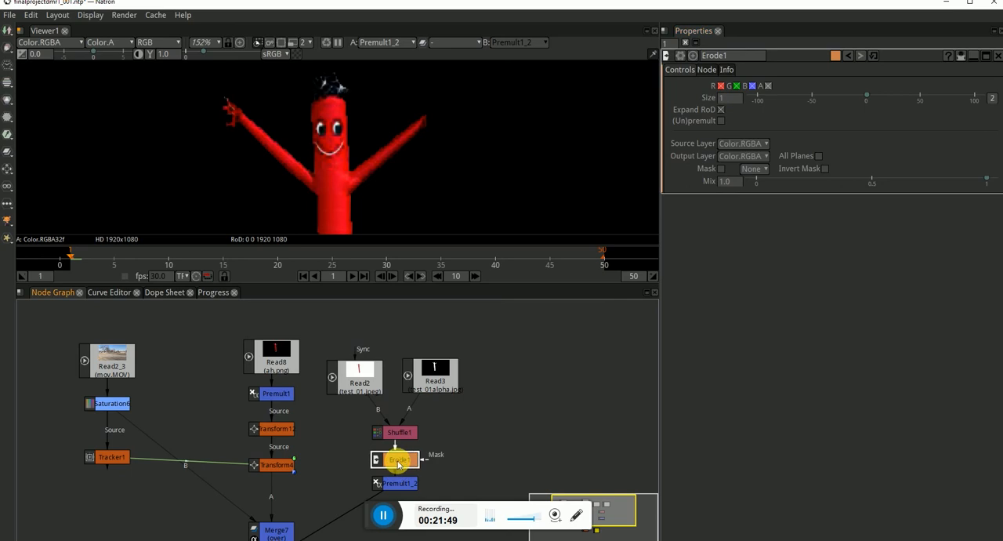
pyautogui.press('Delete')
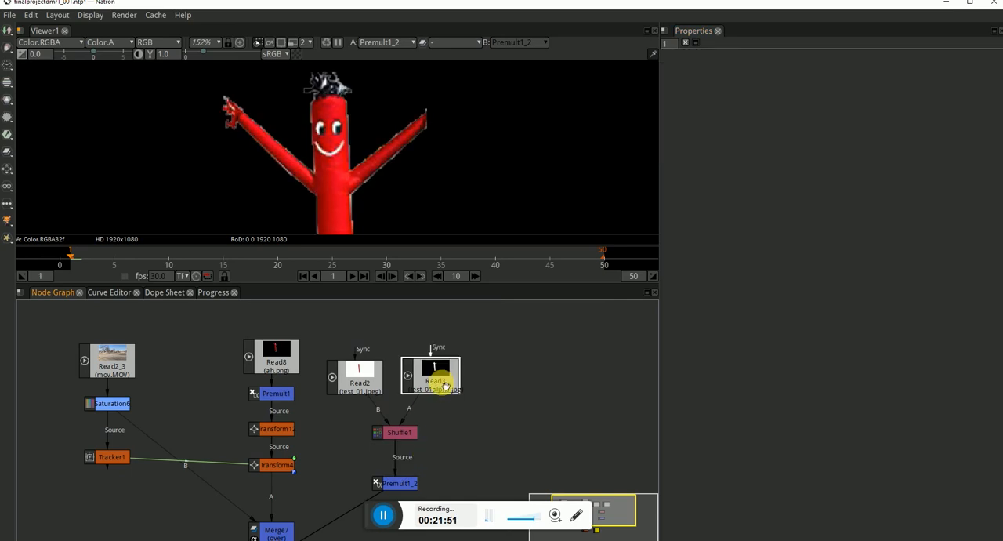
pyautogui.hotkey('ctrl', 'v')
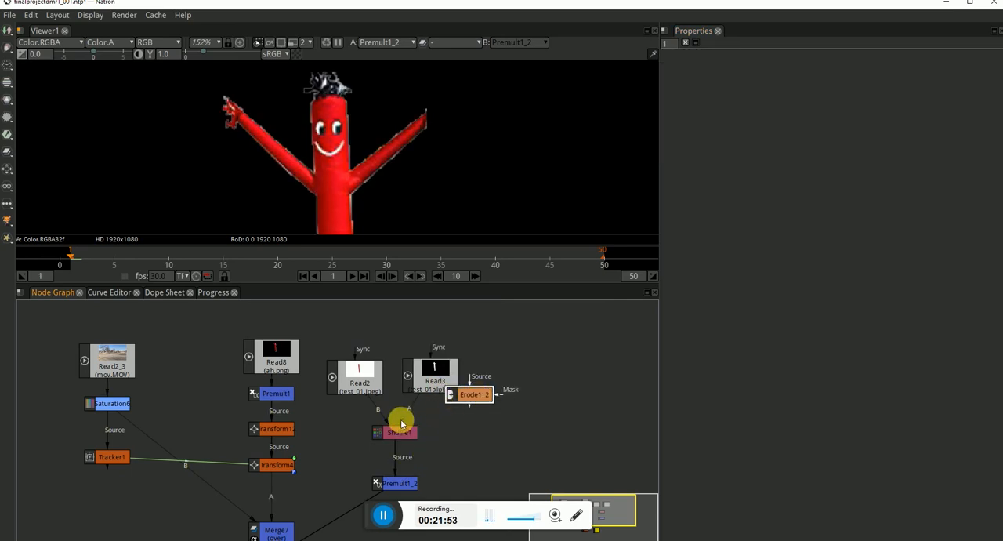
pyautogui.moveTo(470, 397); pyautogui.dragTo(435, 410)
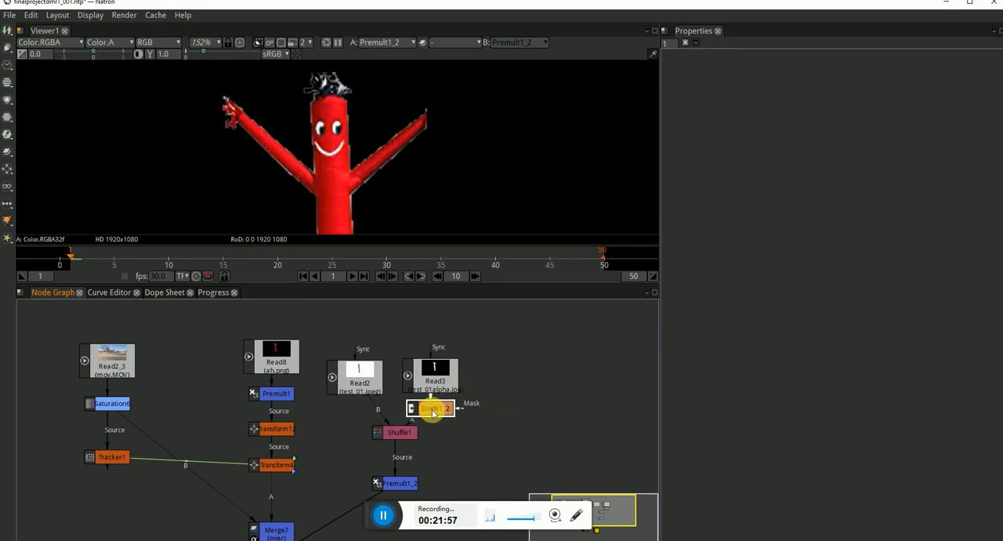
pyautogui.scroll(-4, 390, 206)
pyautogui.moveTo(390, 205); pyautogui.dragTo(356, 157)
pyautogui.scroll(-1, 359, 154)
# Connect the upper Transform node's source to the copied Premult node and show the Merge7 output in the viewer.
pyautogui.moveTo(397, 496); pyautogui.dragTo(402, 433)
pyautogui.moveTo(284, 334); pyautogui.dragTo(403, 407)
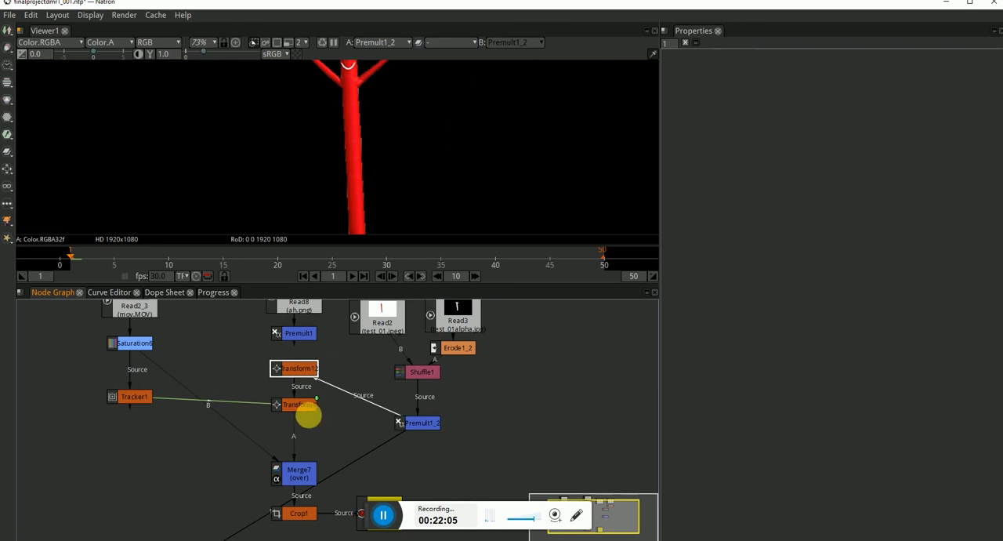
pyautogui.click(298, 404)
pyautogui.press('1')
pyautogui.press('f')
pyautogui.click(301, 468)
pyautogui.press('1')
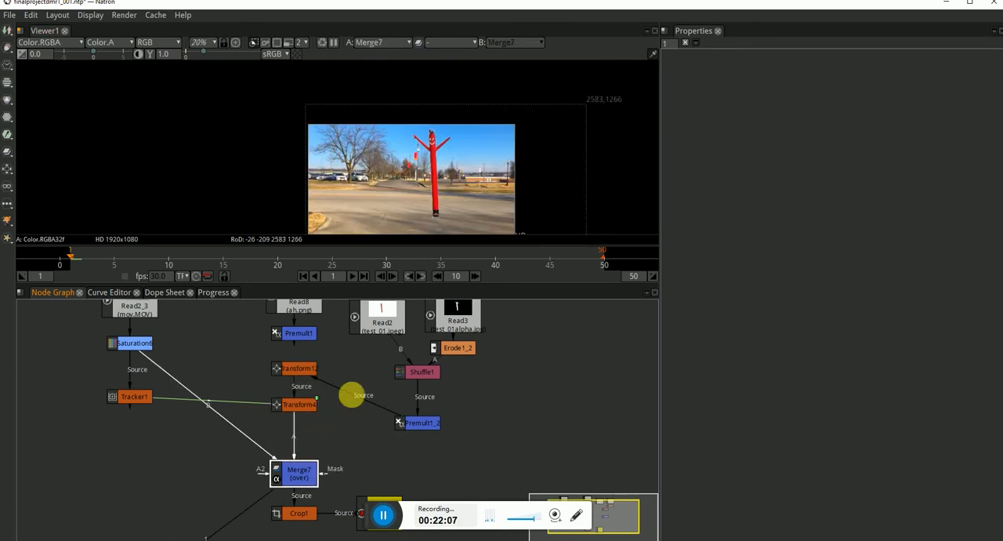
# Examine the tube man's edges in the Merge7 composite and show the Crop1 output in the viewer.
pyautogui.scroll(-1, 505, 194)
pyautogui.moveTo(421, 163); pyautogui.dragTo(380, 135)
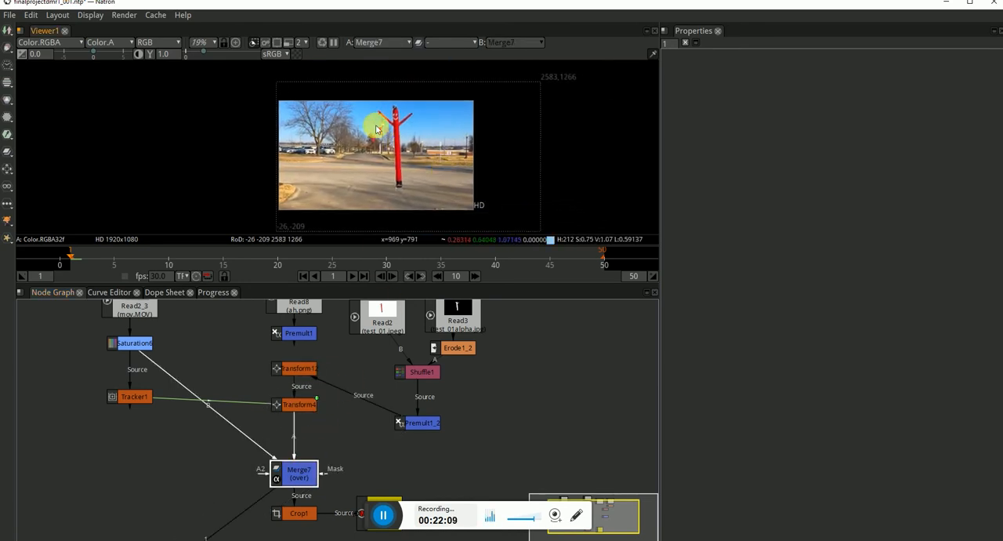
pyautogui.scroll(8, 381, 137)
pyautogui.moveTo(489, 192); pyautogui.dragTo(421, 94)
pyautogui.moveTo(427, 223); pyautogui.dragTo(392, 175)
pyautogui.scroll(-5, 412, 138)
pyautogui.moveTo(381, 470); pyautogui.dragTo(377, 441)
pyautogui.press('1')
# Change the Write4 output file name to DMRelement1_TEST2.mov and start rendering it.
pyautogui.click(366, 465)
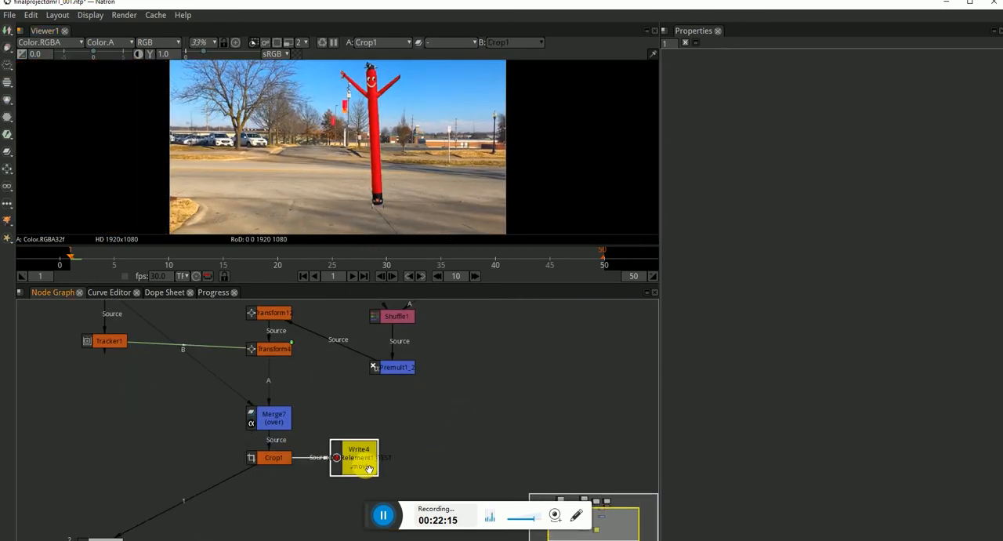
pyautogui.press('1')
pyautogui.doubleClick(368, 467)
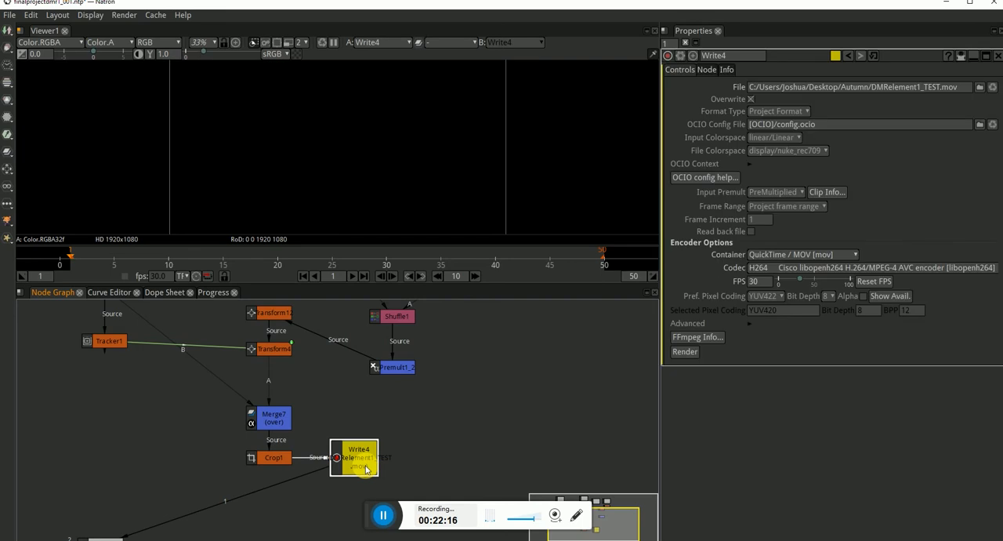
pyautogui.click(945, 88)
pyautogui.write('2')
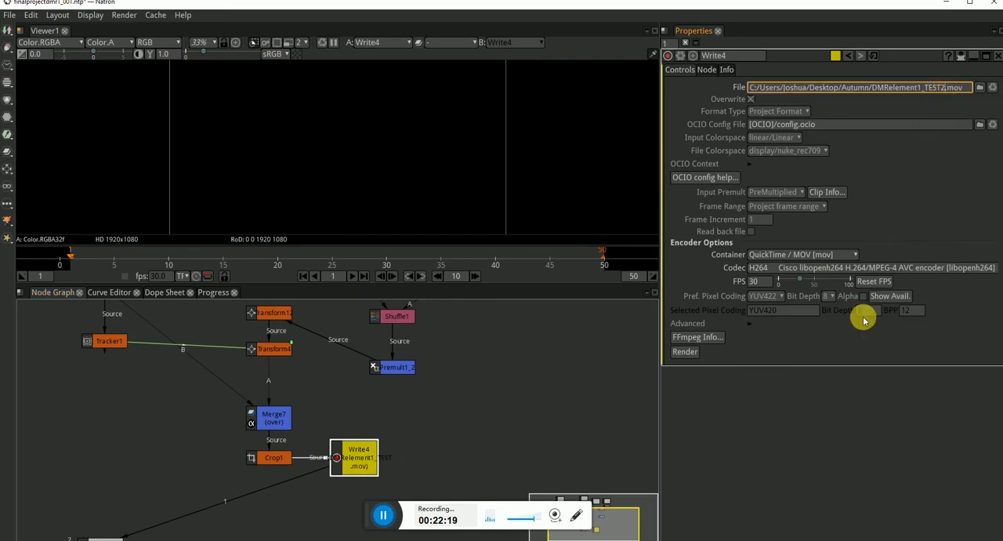
pyautogui.click(684, 351)
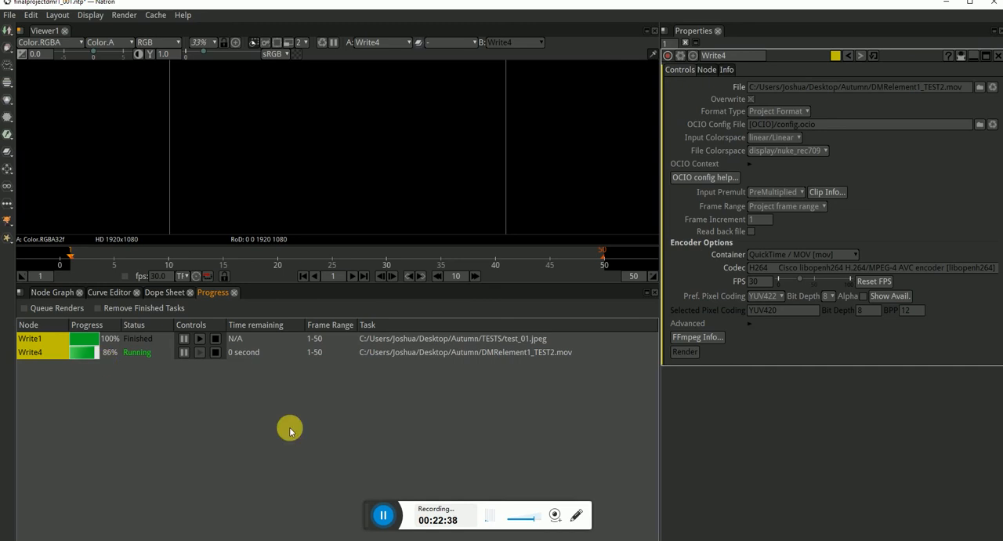
# Switch to File Explorer, try to play DMRelement1_TEST2 from the Autumn folder, and close the player.
pyautogui.moveTo(243, 539)
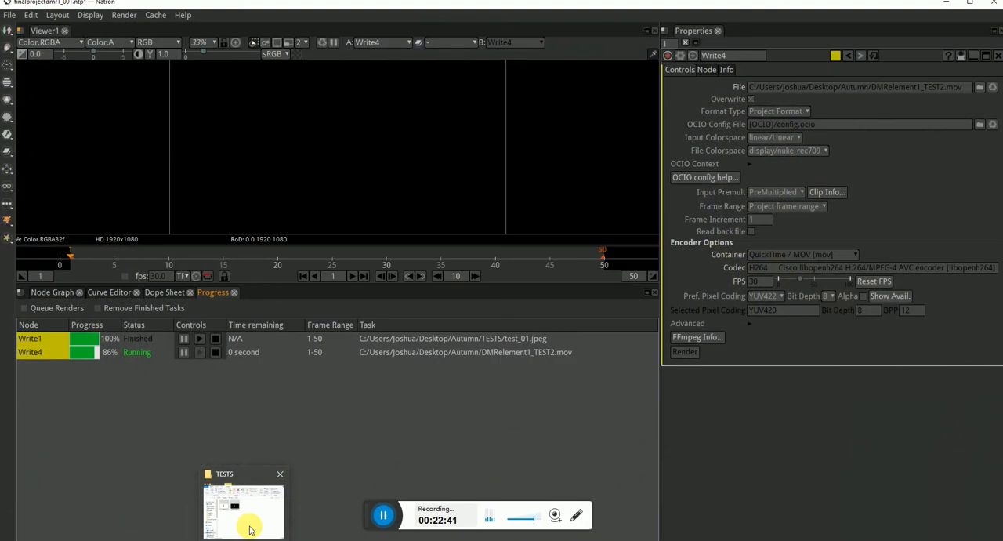
pyautogui.click(249, 513)
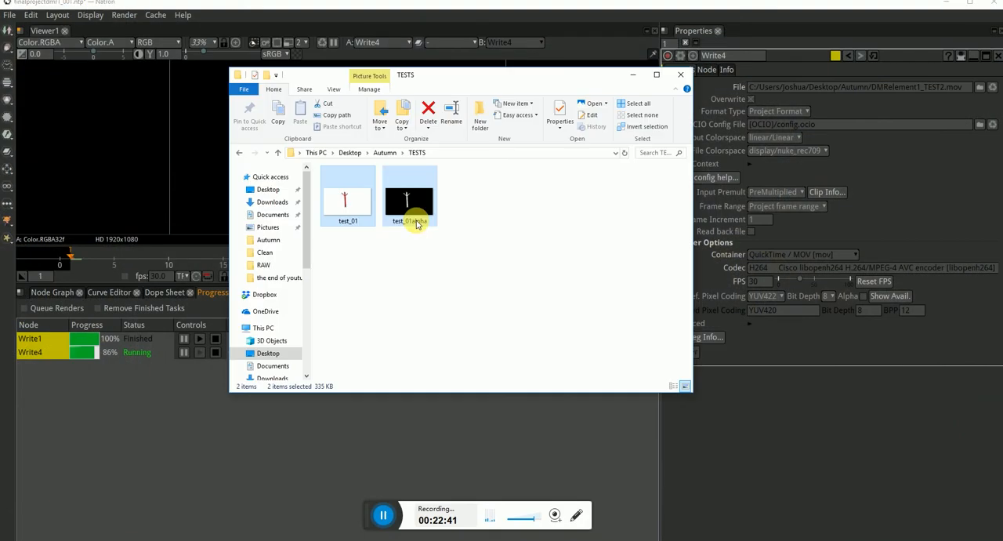
pyautogui.click(385, 153)
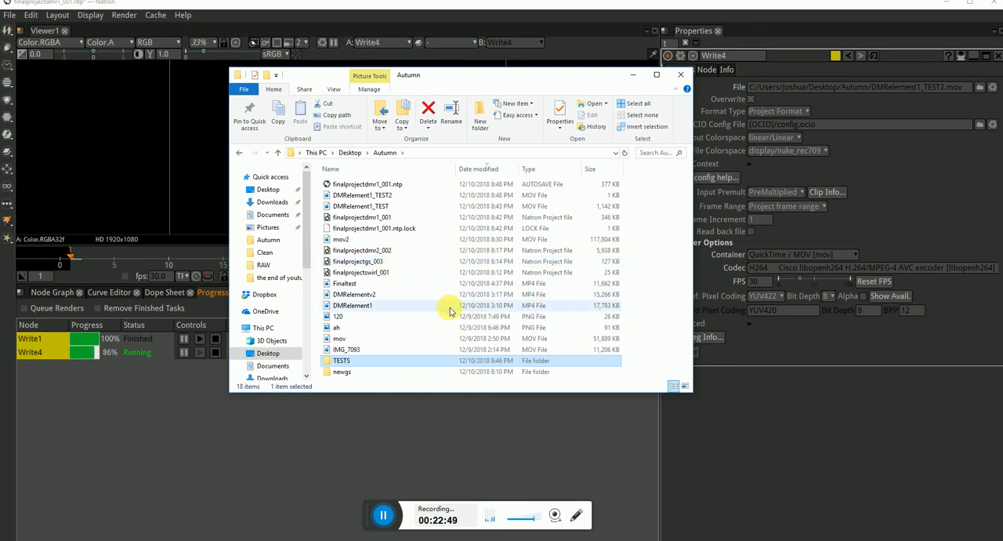
pyautogui.moveTo(420, 78); pyautogui.dragTo(438, 76)
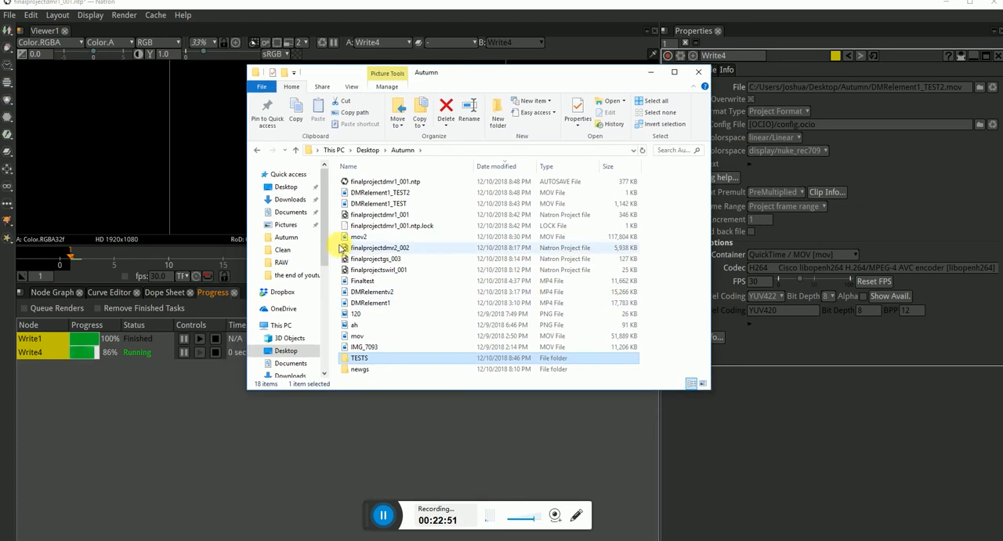
pyautogui.doubleClick(398, 193)
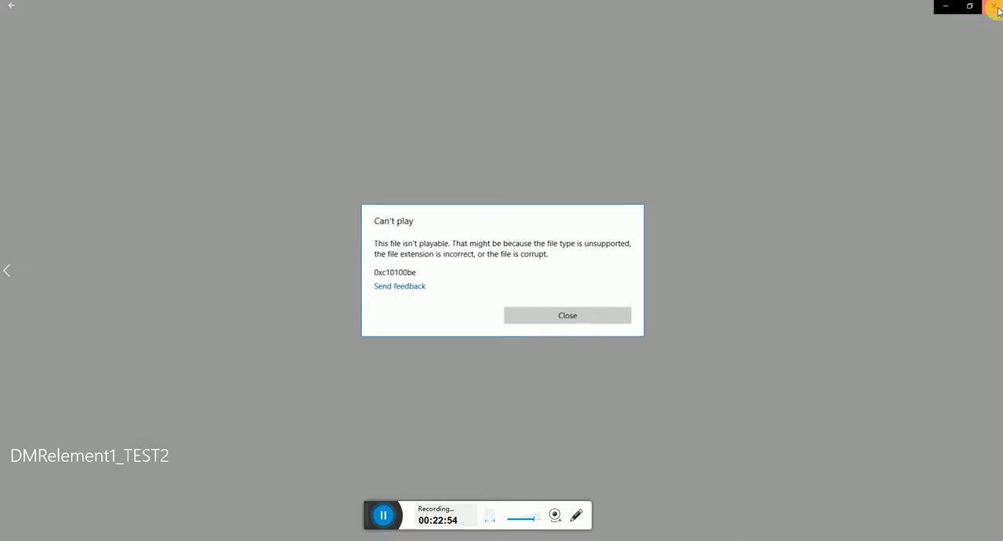
pyautogui.click(995, 6)
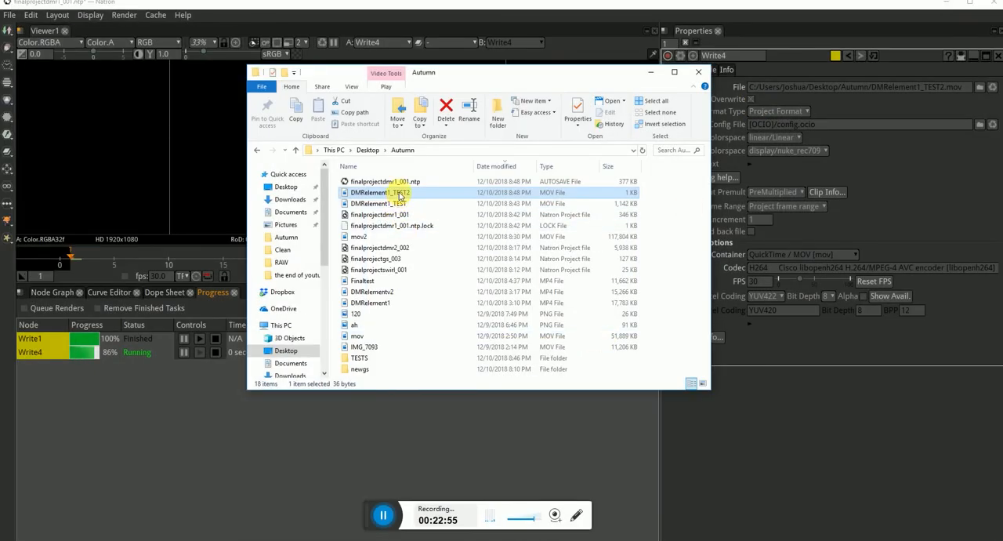
# Delete DMRelement1_TEST2 from the Autumn folder, stopping the Write4 render that uses it and returning the viewer to Crop1.
pyautogui.press('Delete')
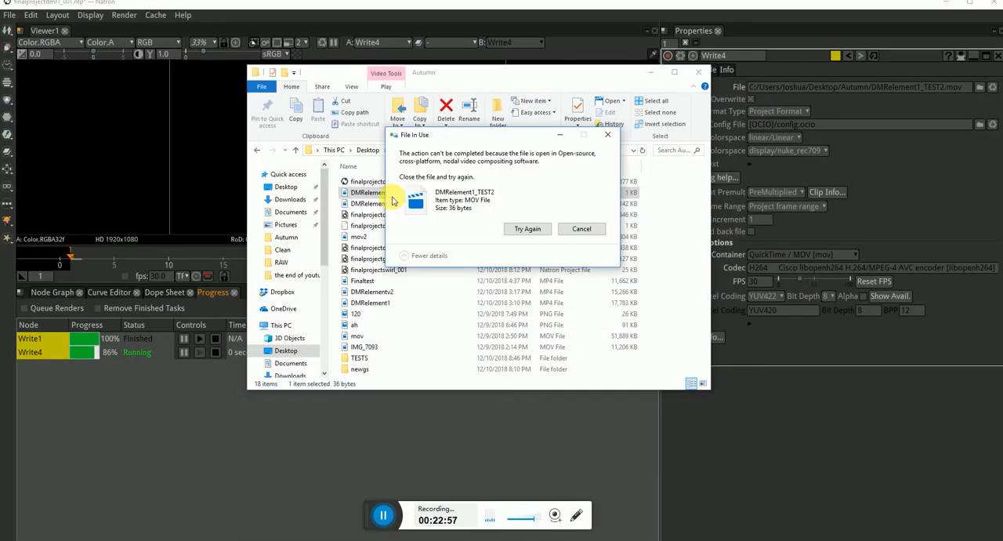
pyautogui.click(294, 488)
pyautogui.click(217, 355)
pyautogui.click(61, 292)
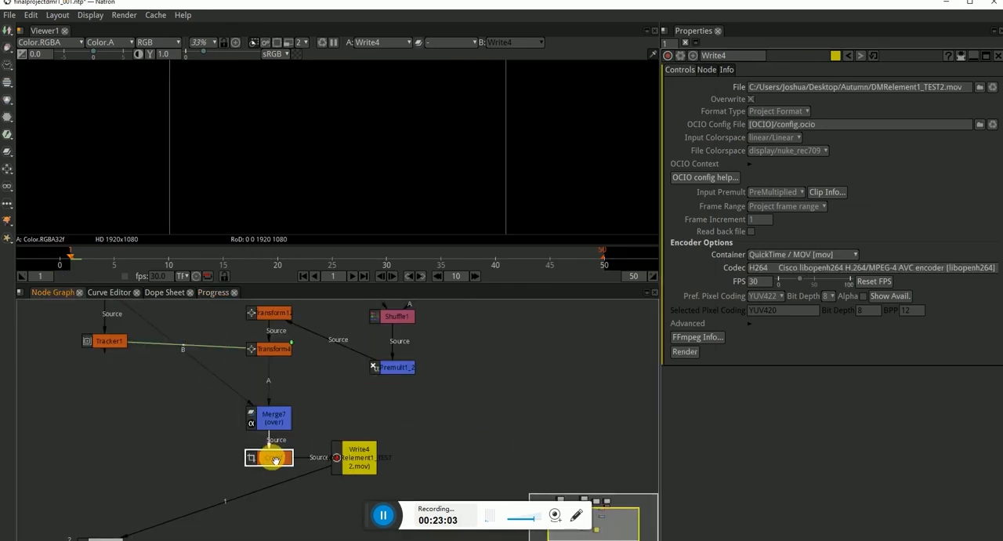
pyautogui.press('1')
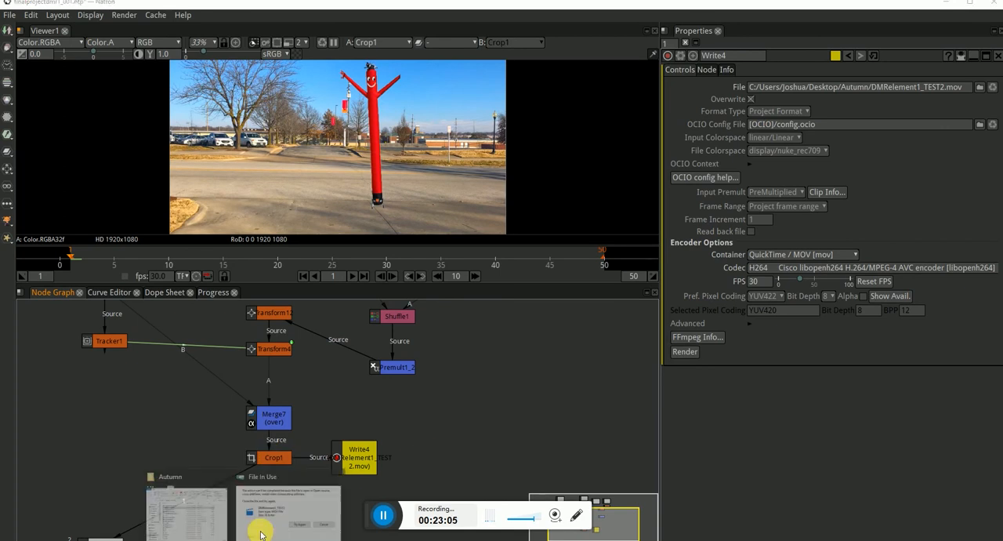
pyautogui.click(268, 523)
pyautogui.click(528, 229)
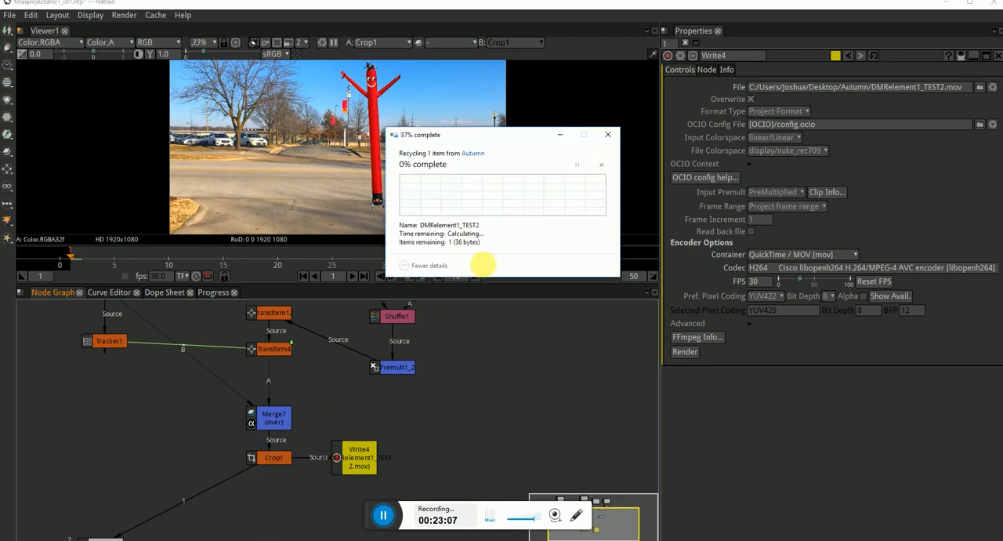
# Restart the Write4 render of DMRelement1_TEST2.mov with the viewer kept on Crop1.
pyautogui.click(356, 458)
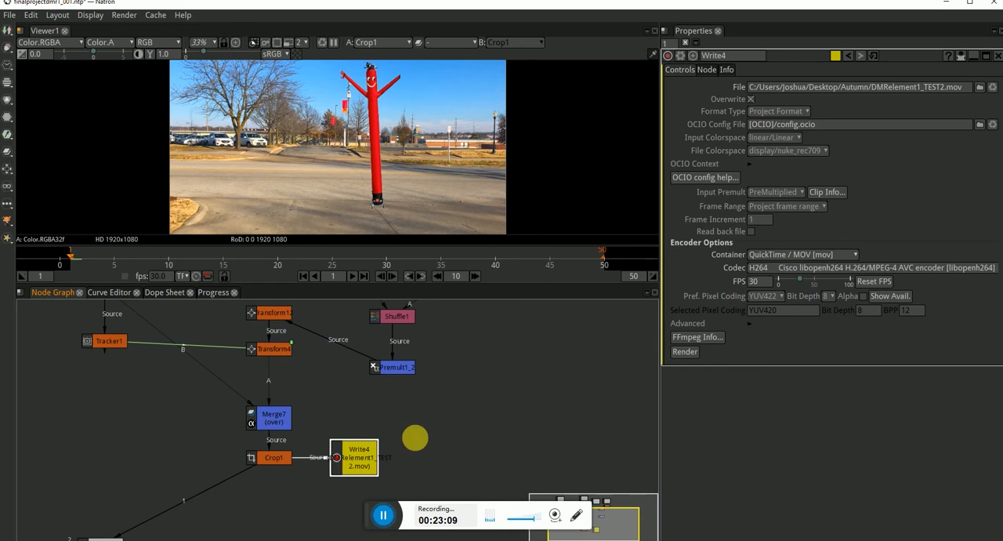
pyautogui.click(684, 351)
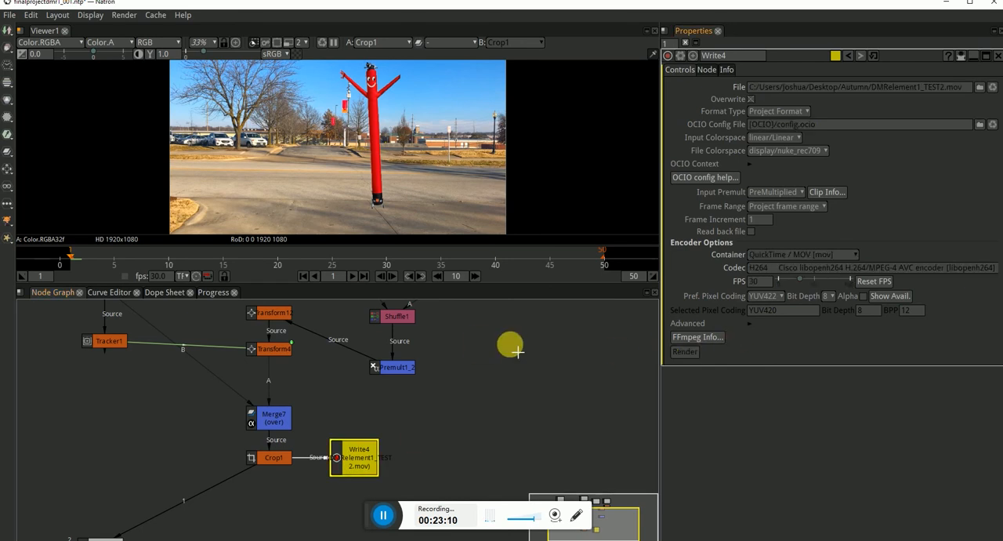
# Check the Write4 render progress, switch to File Explorer and replay DMRelement1_TEST2 from the Autumn folder, closing the player at the end.
pyautogui.click(214, 295)
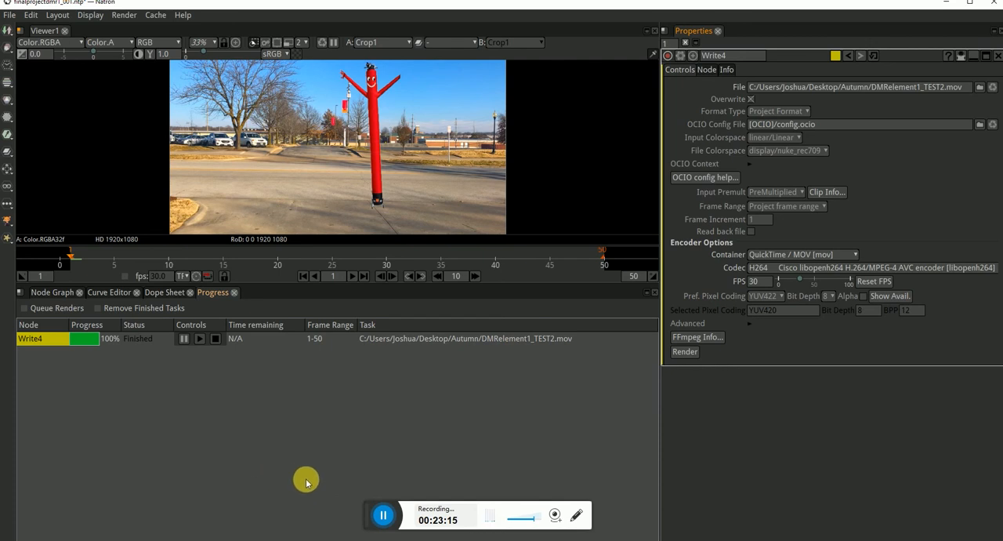
pyautogui.click(271, 539)
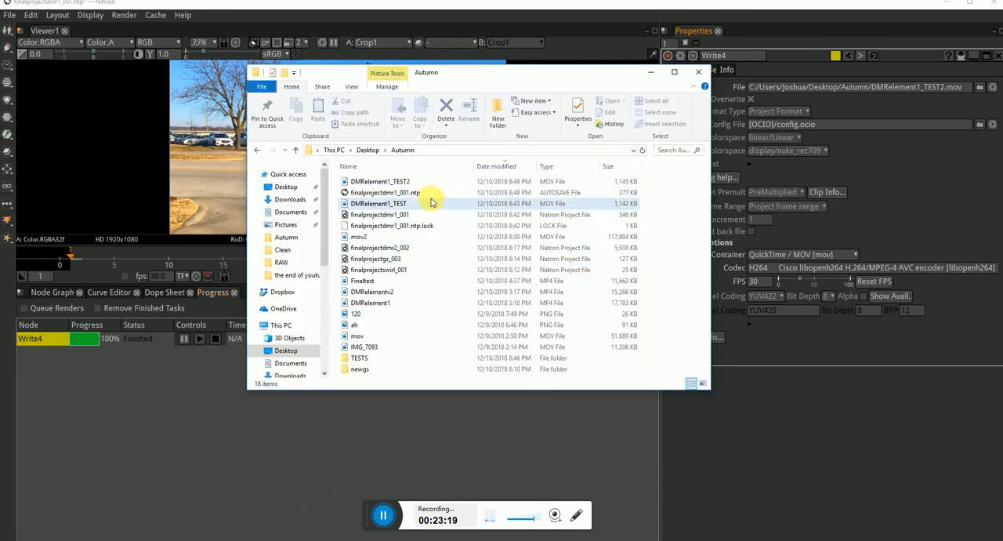
pyautogui.doubleClick(454, 181)
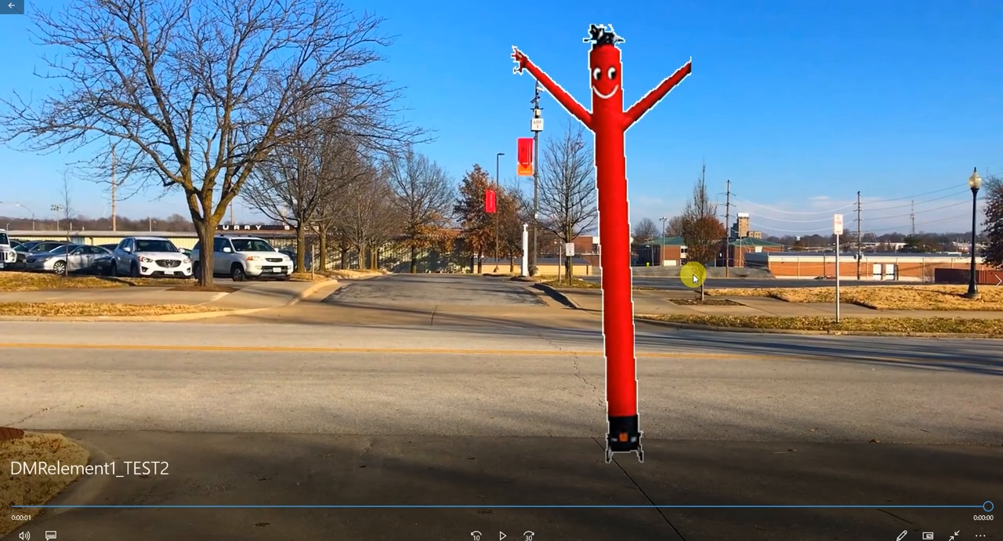
pyautogui.press('Escape')
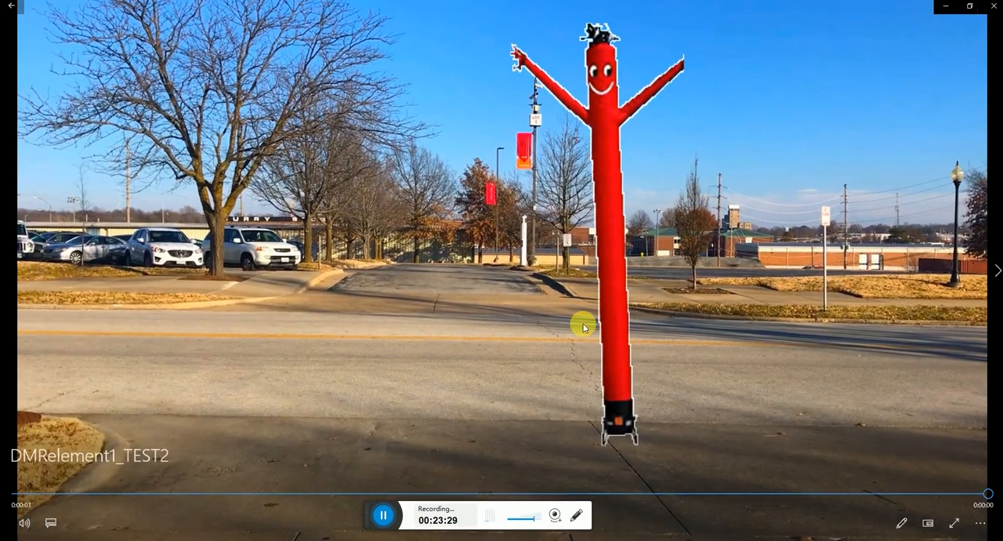
pyautogui.moveTo(367, 515); pyautogui.dragTo(749, 539)
pyautogui.click(502, 525)
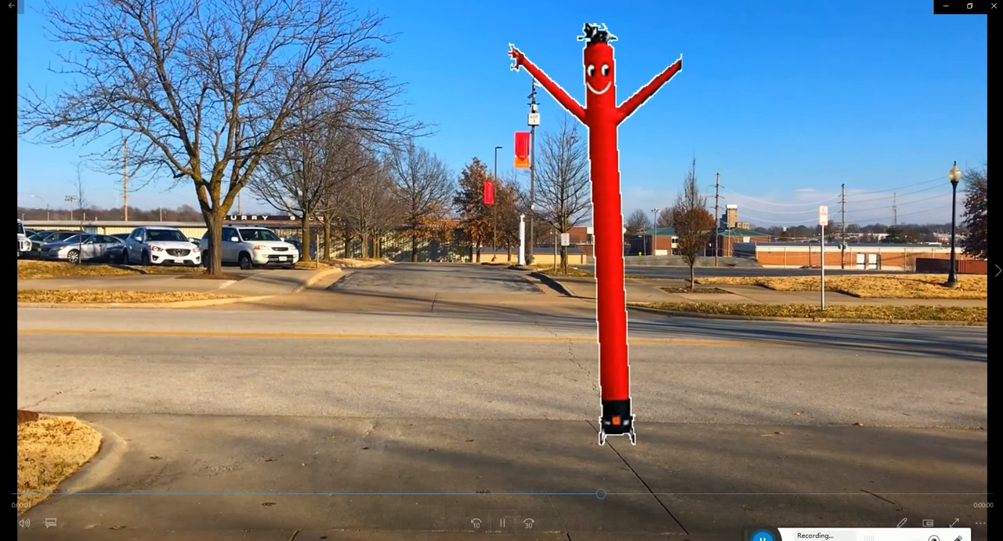
pyautogui.click(994, 8)
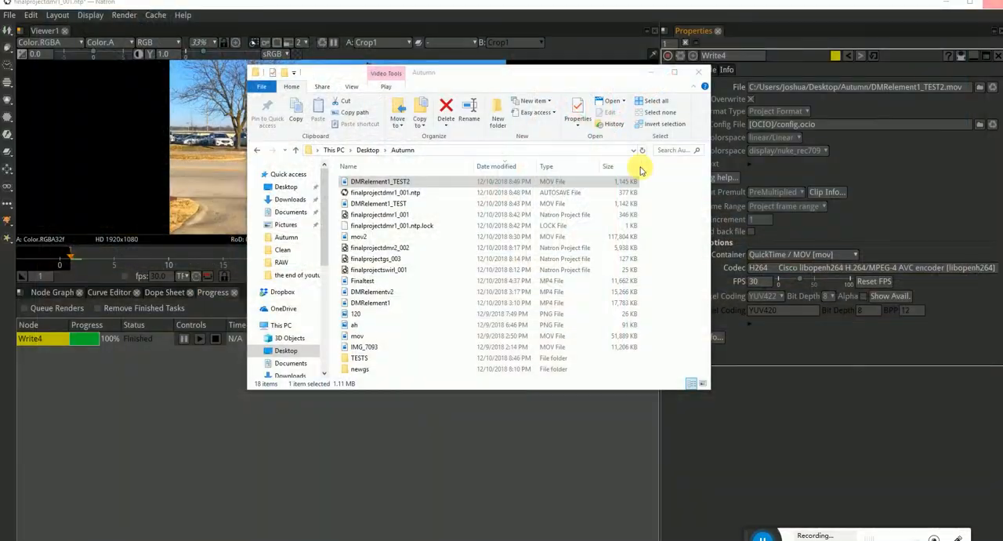
# Switch back to Natron, reconnect the upper Transform node to Premult1 under Read8, and delete the Read2, Read3, Grade1_2, Shuffle1 and Premult1_2 nodes.
pyautogui.click(62, 293)
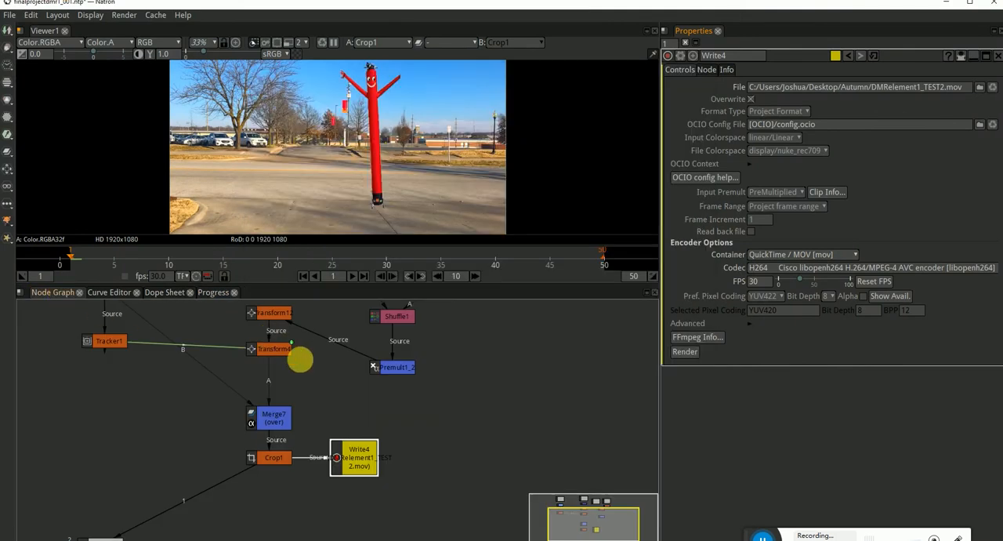
pyautogui.click(454, 403)
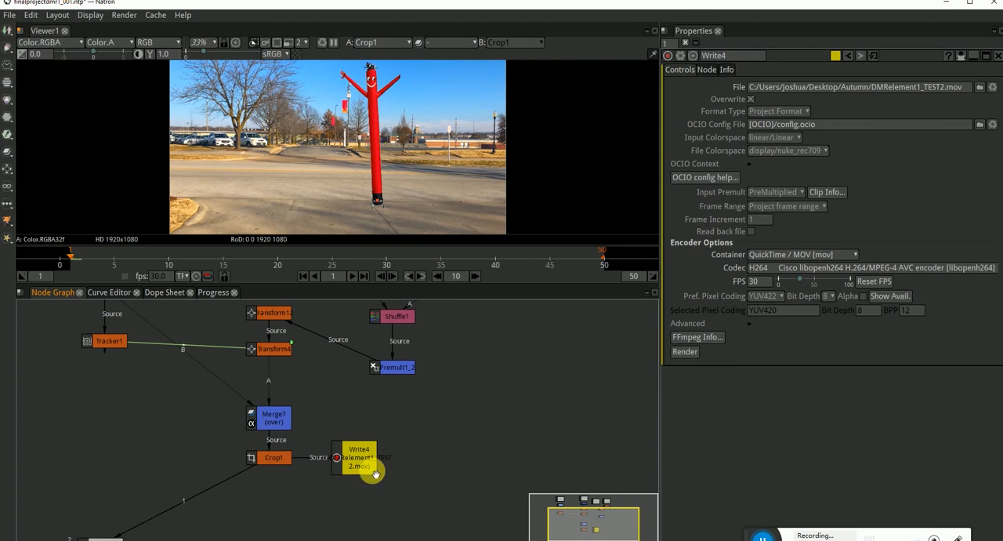
pyautogui.scroll(-1, 420, 444)
pyautogui.moveTo(463, 467); pyautogui.dragTo(465, 498)
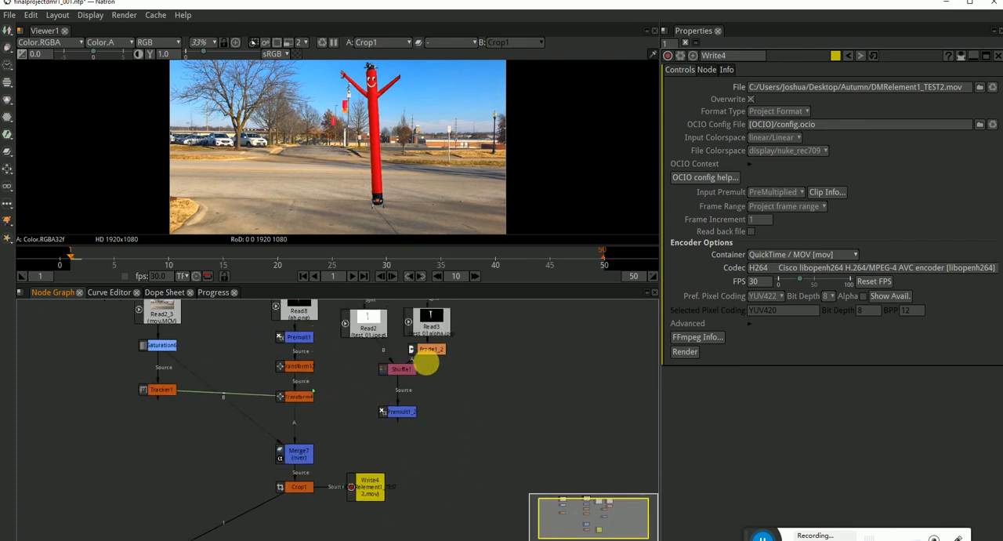
pyautogui.moveTo(468, 391); pyautogui.dragTo(466, 432)
pyautogui.moveTo(474, 335); pyautogui.dragTo(347, 468)
pyautogui.press('Delete')
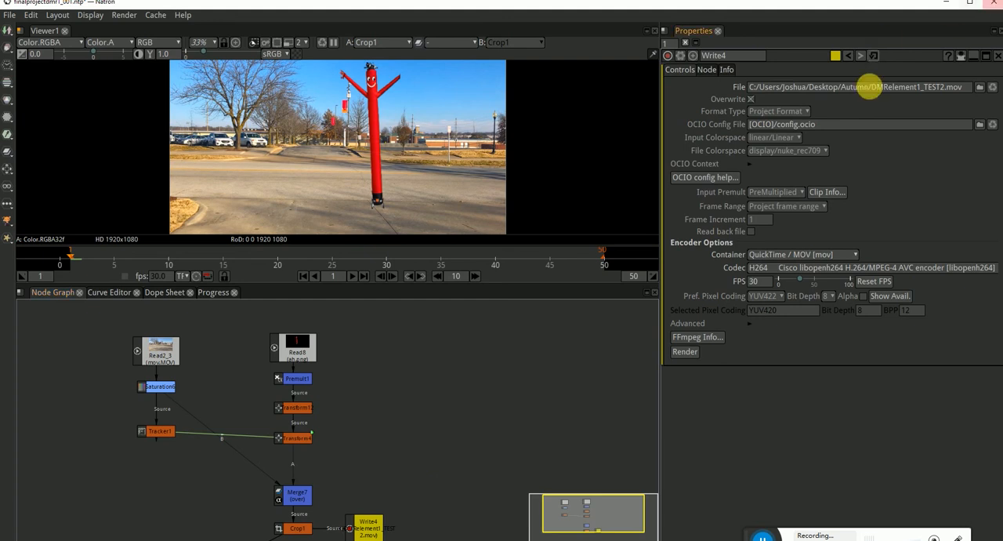
# Clear Write4's OCIO config file path, dismiss the error dialog and try to render.
pyautogui.click(844, 126)
pyautogui.moveTo(861, 131); pyautogui.dragTo(668, 125)
pyautogui.press('BackSpace')
pyautogui.press('Return')
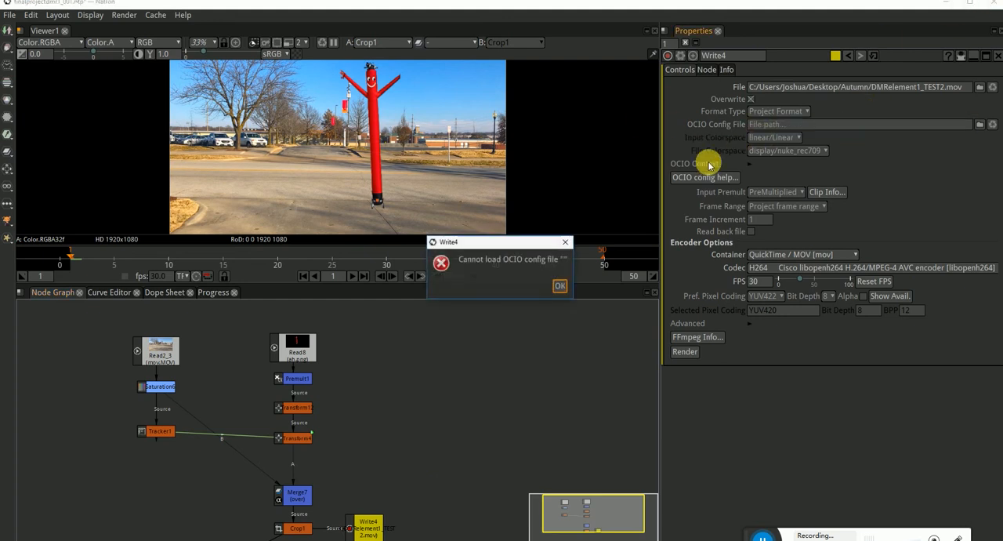
pyautogui.click(560, 285)
pyautogui.click(687, 354)
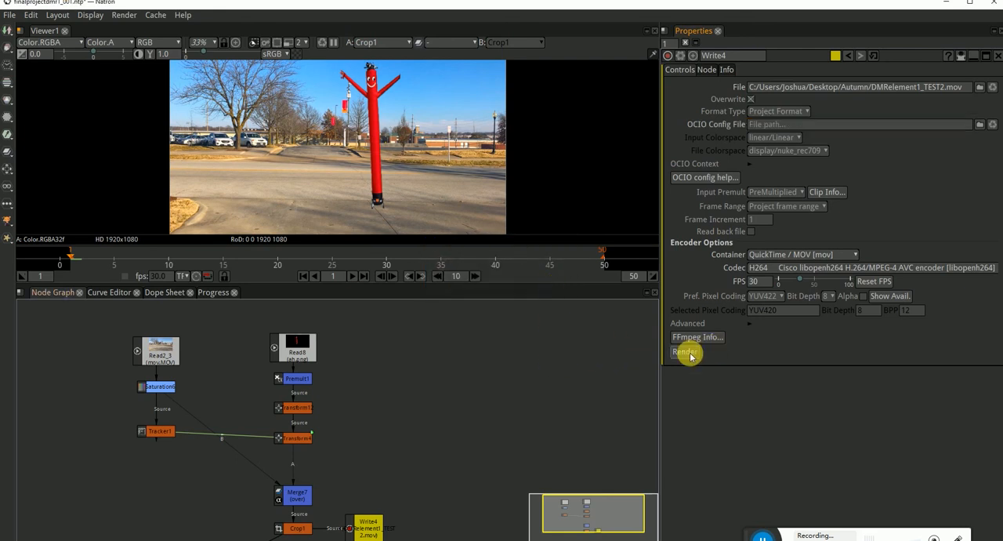
pyautogui.moveTo(450, 428); pyautogui.dragTo(450, 381)
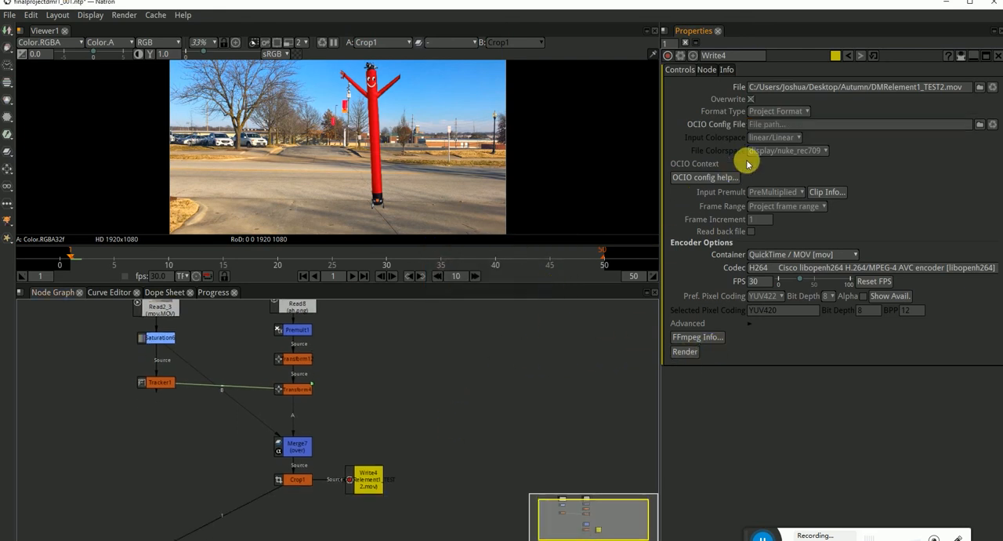
pyautogui.click(757, 137)
pyautogui.moveTo(772, 164)
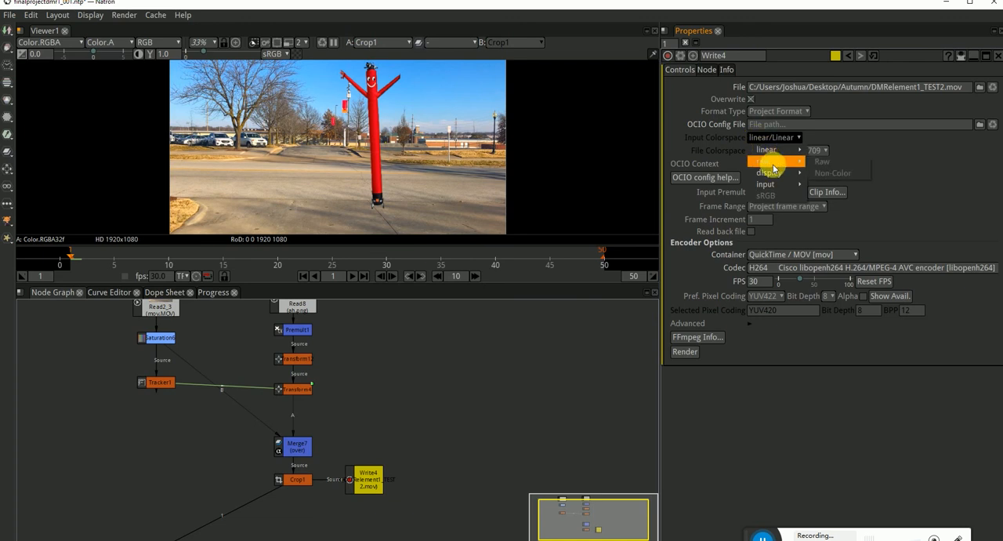
pyautogui.click(909, 163)
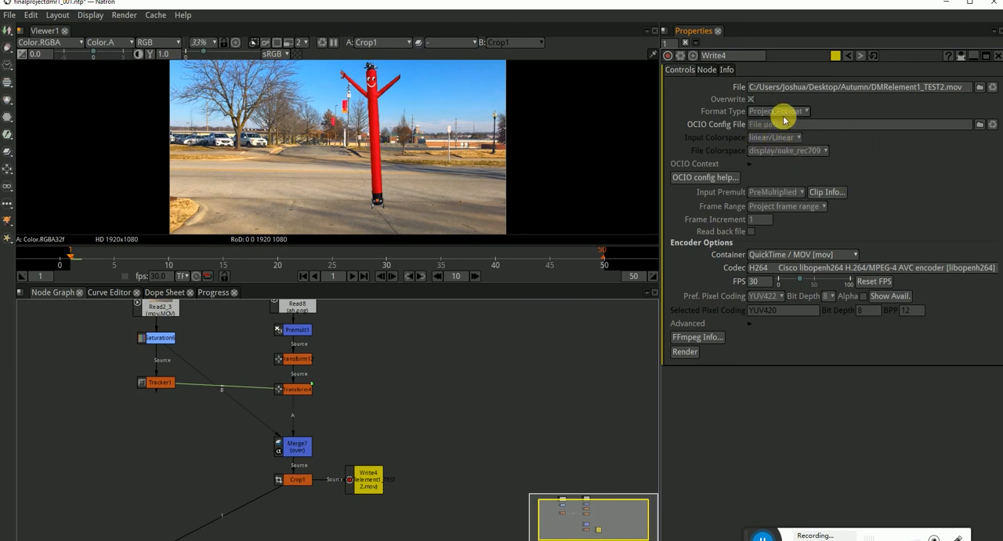
pyautogui.click(750, 100)
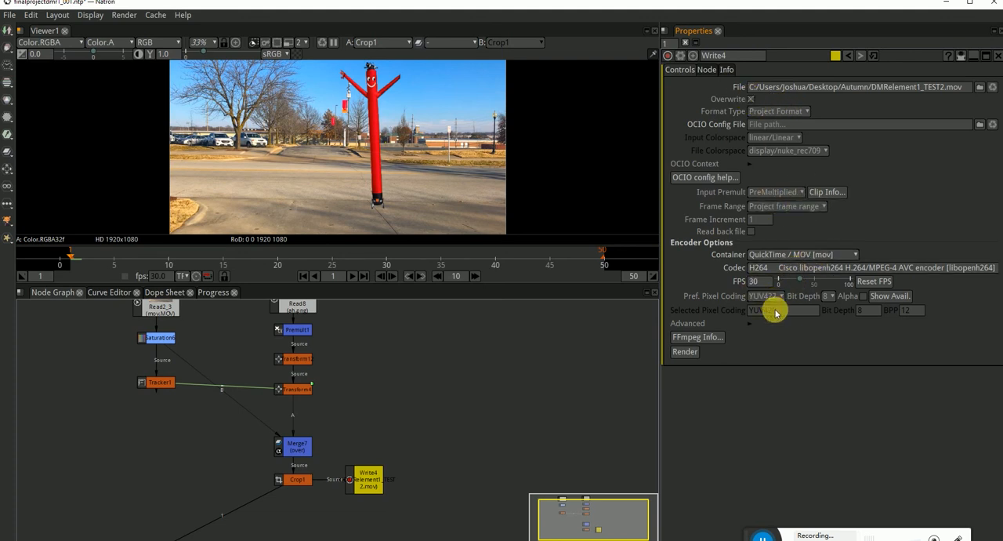
# Set Write4's preferred pixel coding to RGB, and try to render it and reload its OCIO config file.
pyautogui.click(754, 281)
pyautogui.click(768, 295)
pyautogui.click(768, 343)
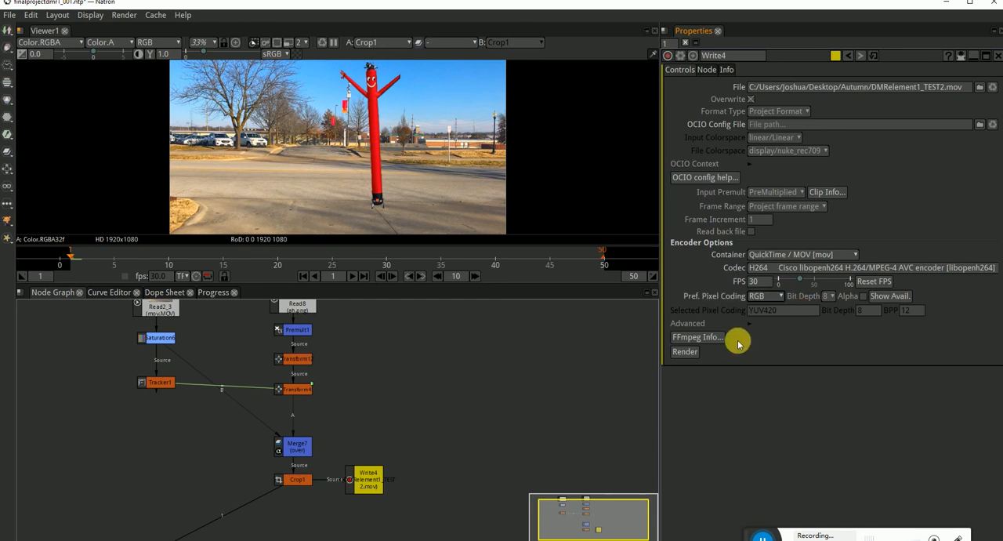
pyautogui.click(684, 351)
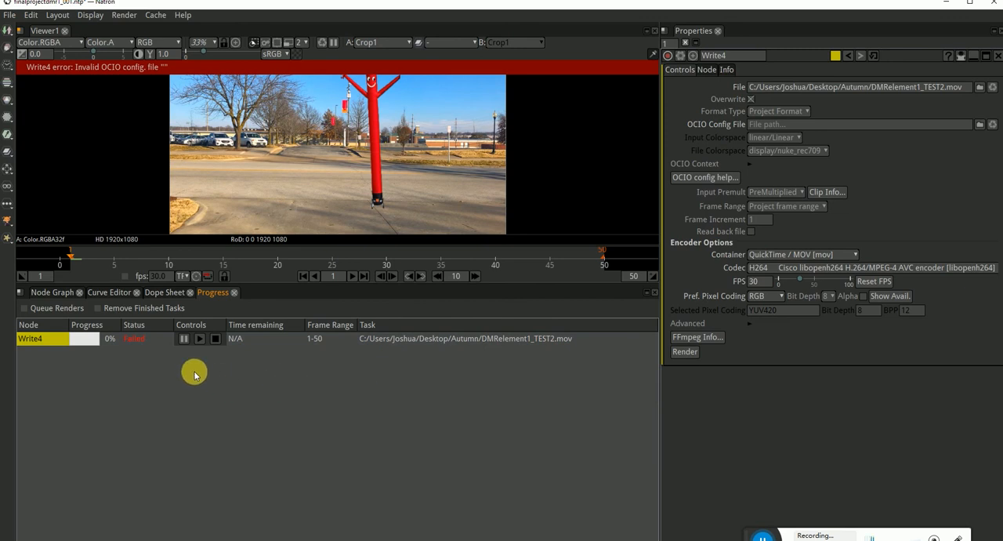
pyautogui.click(984, 125)
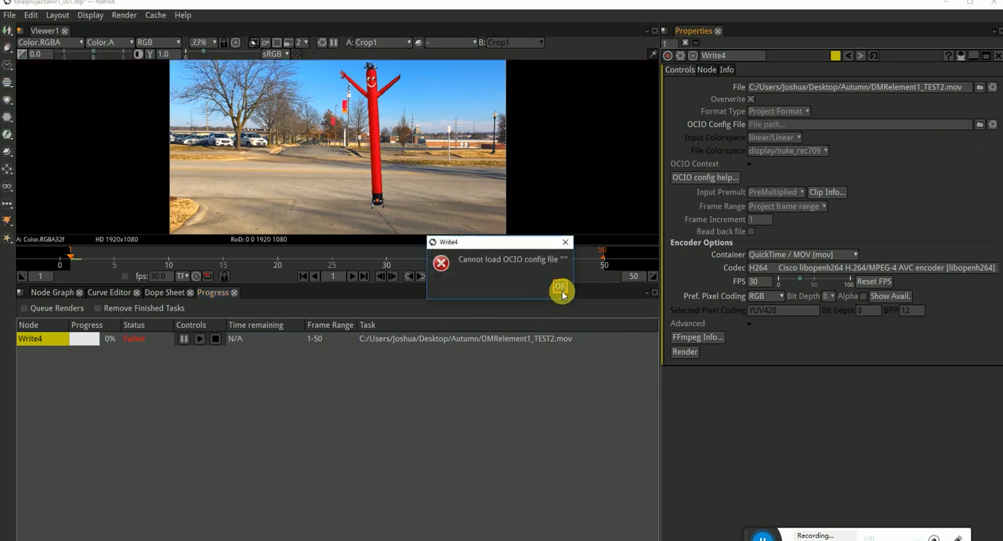
pyautogui.click(559, 287)
# Tidy the node graph by moving Merge7 up between Transform4 and Crop1 and placing Viewer1 directly below Crop1.
pyautogui.click(48, 292)
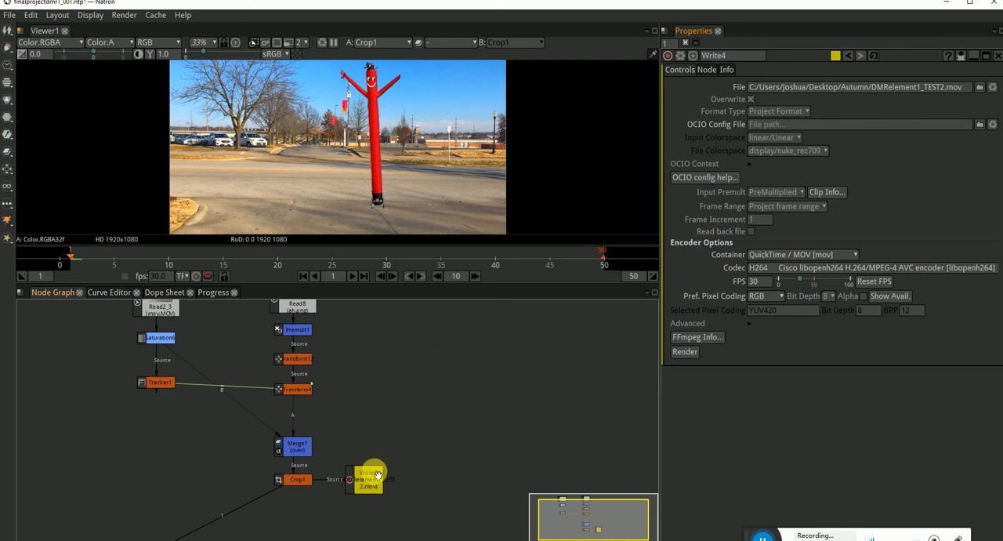
pyautogui.moveTo(296, 446); pyautogui.dragTo(302, 390)
pyautogui.click(340, 400)
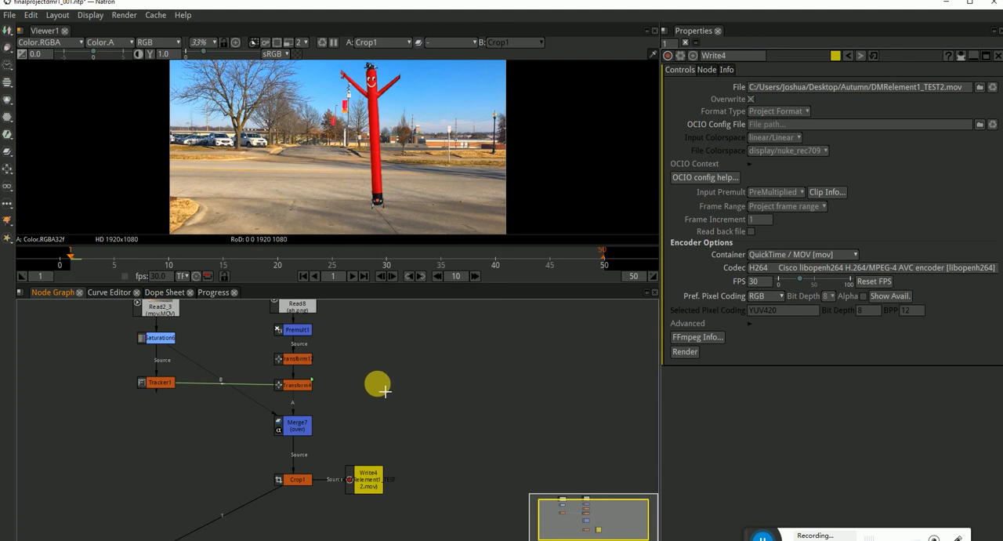
pyautogui.scroll(-1, 413, 368)
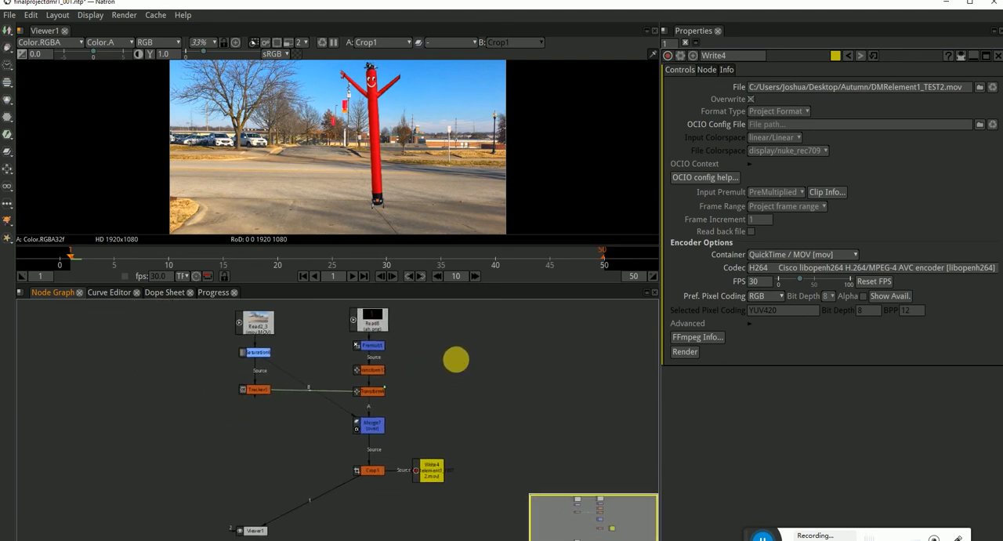
pyautogui.moveTo(260, 530); pyautogui.dragTo(376, 502)
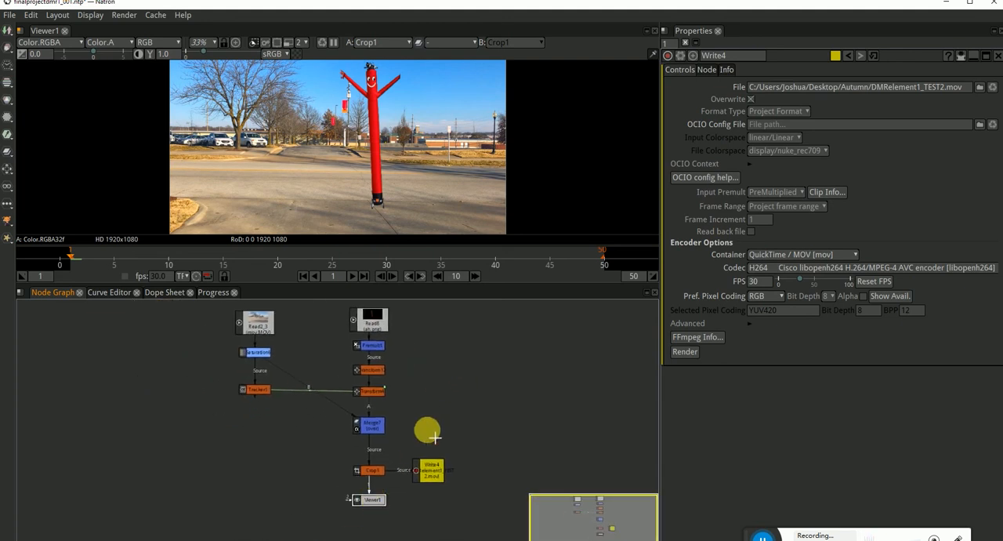
pyautogui.click(444, 409)
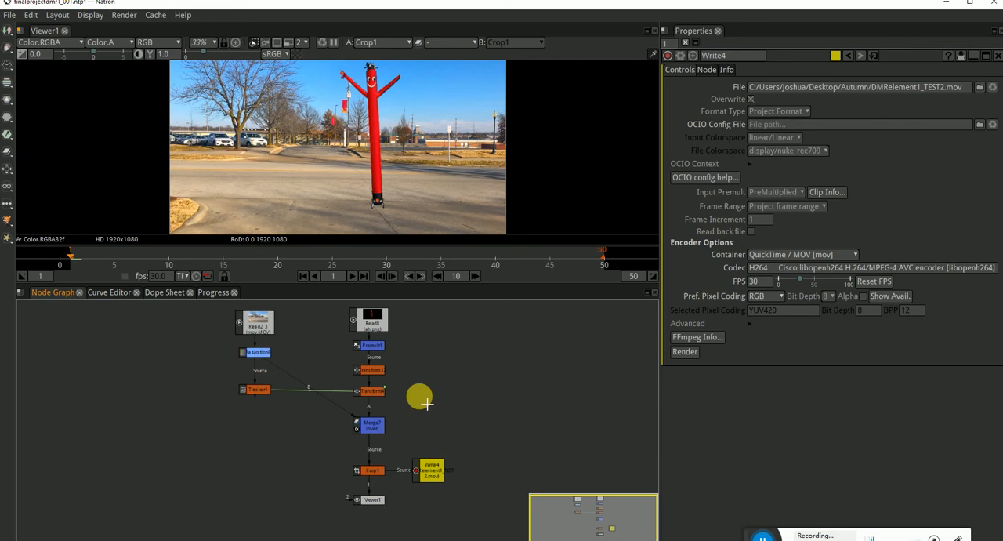
pyautogui.scroll(-1, 342, 177)
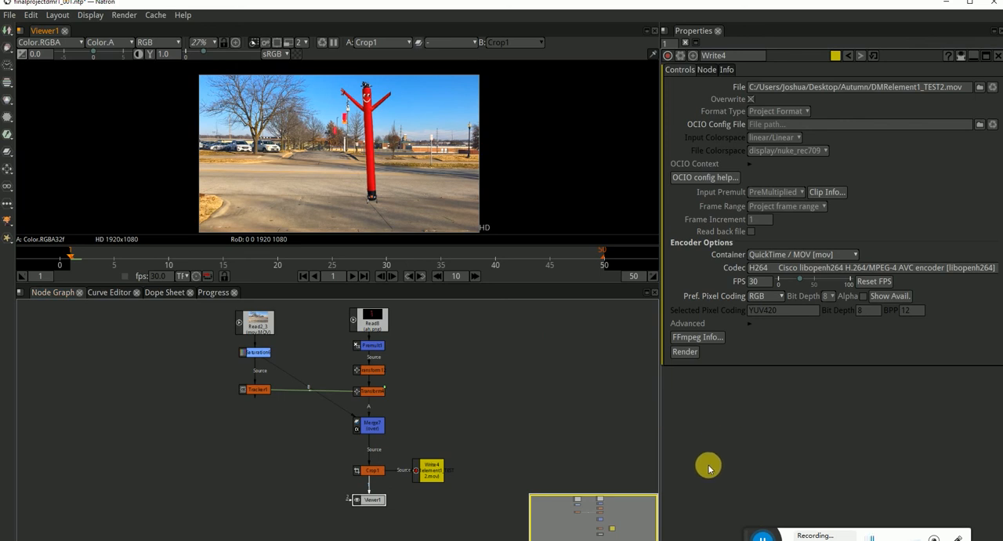
pyautogui.moveTo(742, 530); pyautogui.dragTo(502, 349)
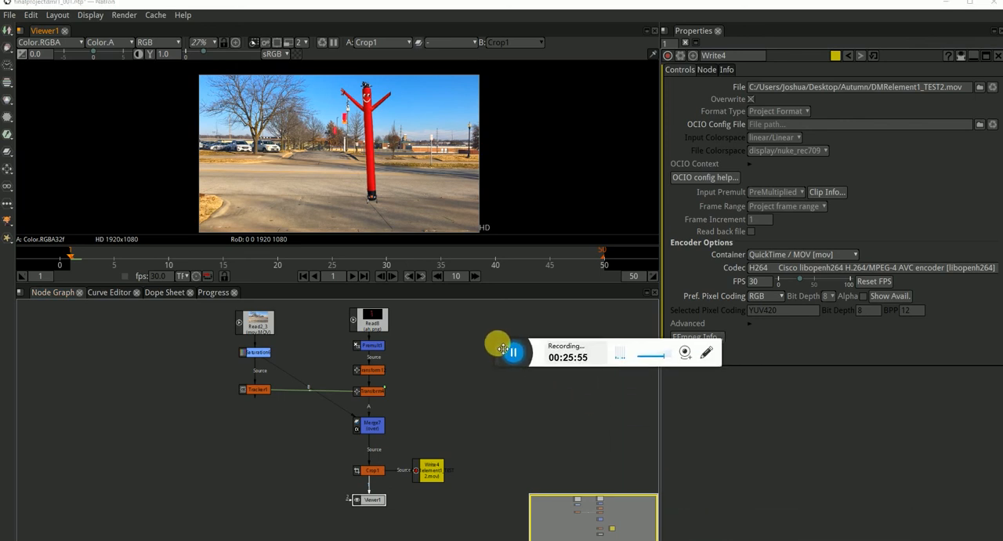